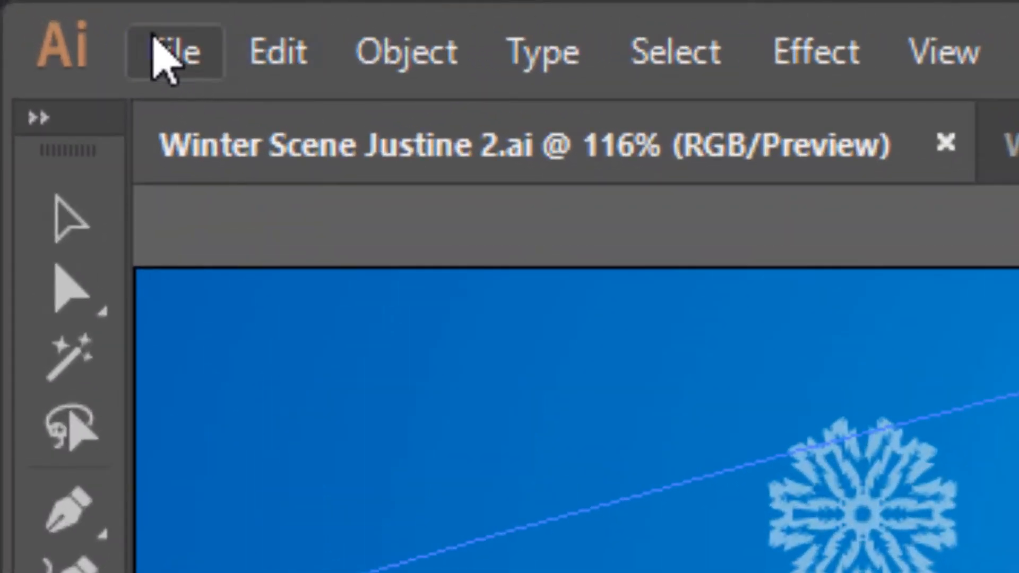
Create a new web document from the Common 1366 x 768 px preset, naming it "Snowperson" followed by the author's first name
click(159, 47)
click(239, 113)
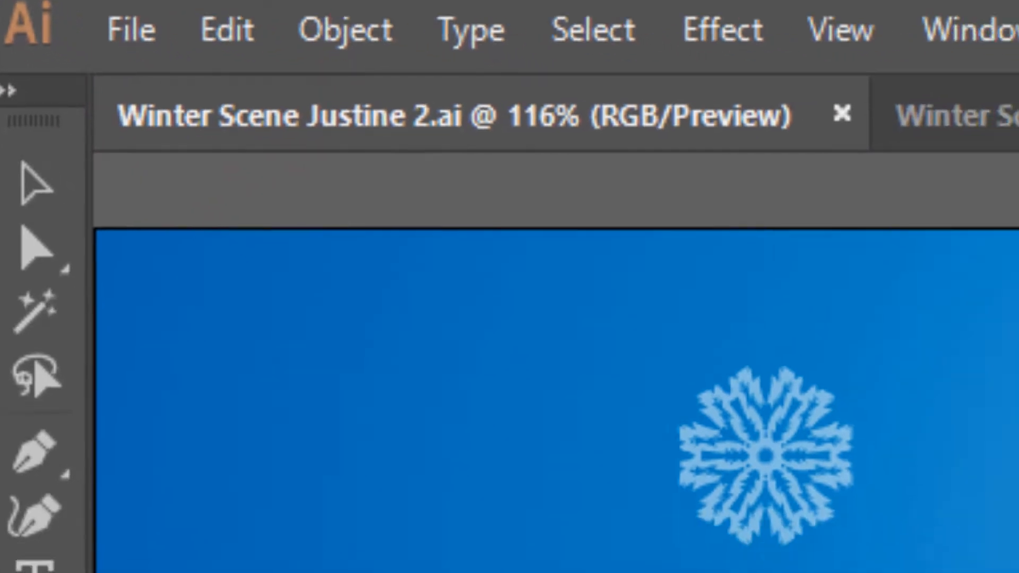
click(835, 171)
click(180, 171)
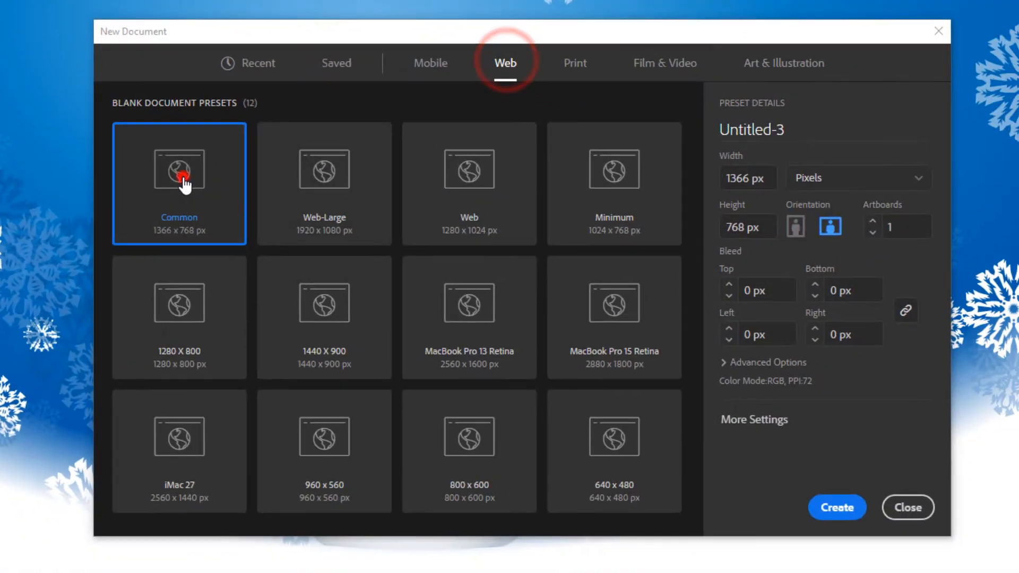
double_click(794, 129)
text(Snowperson Justine)
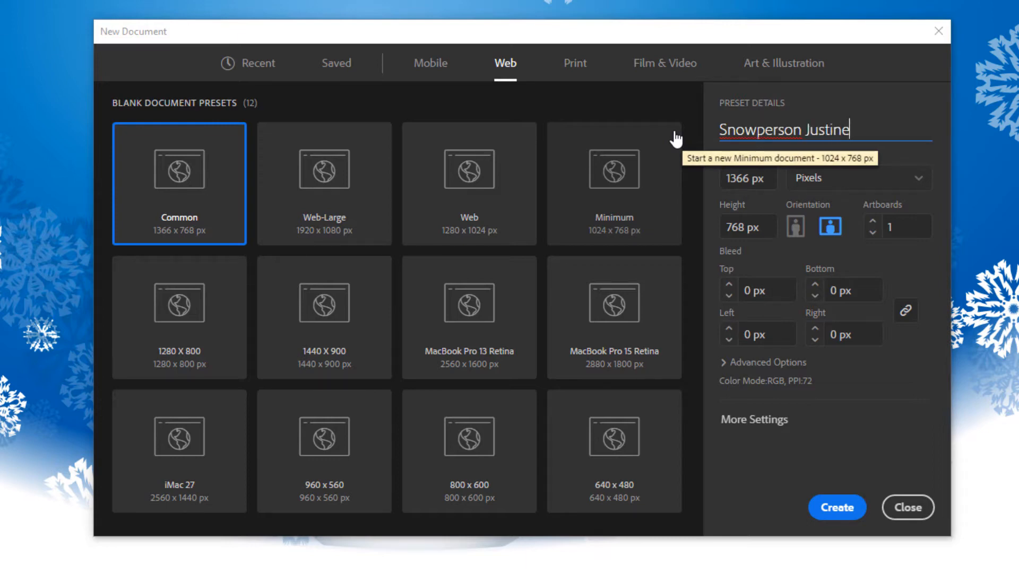
click(837, 513)
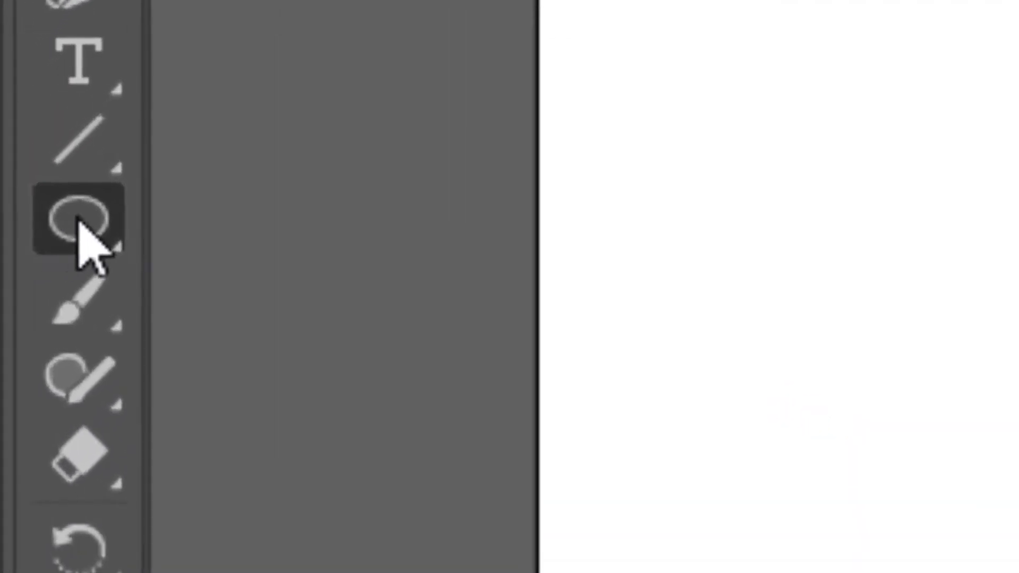
Draw a circle about 352 px wide with a white fill and no stroke in the artboard's lower left area
click(13, 145)
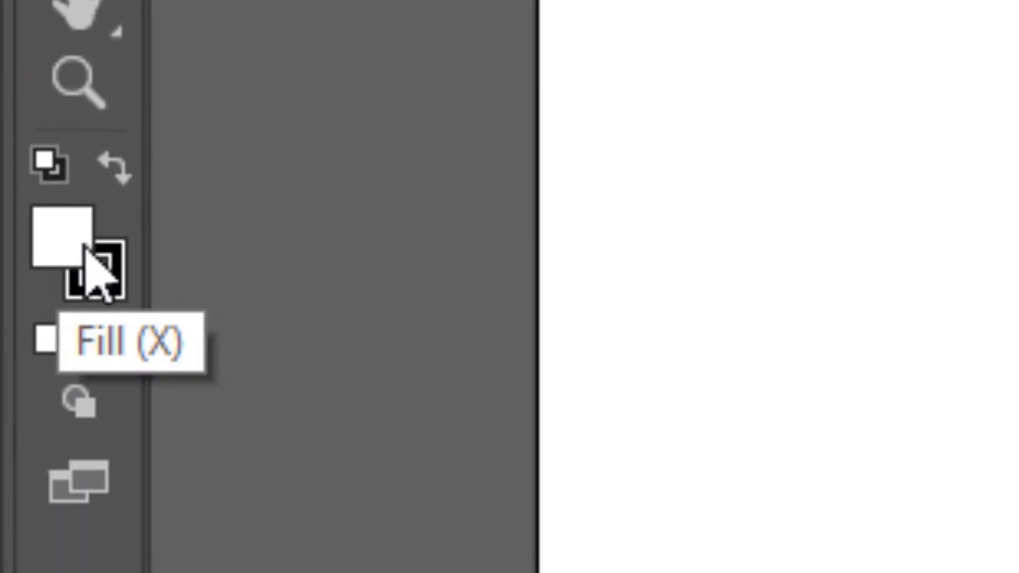
click(113, 249)
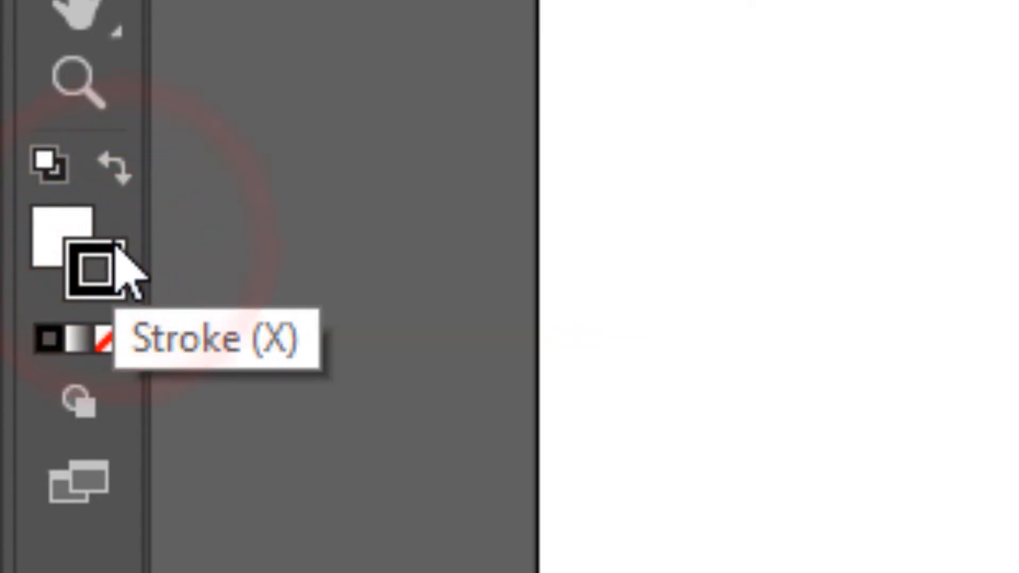
click(110, 340)
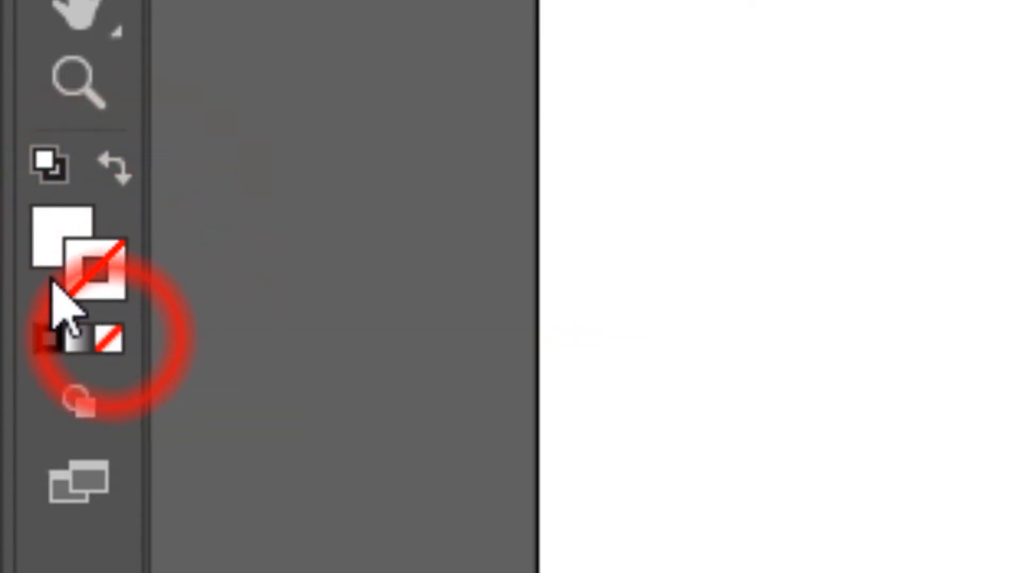
click(65, 234)
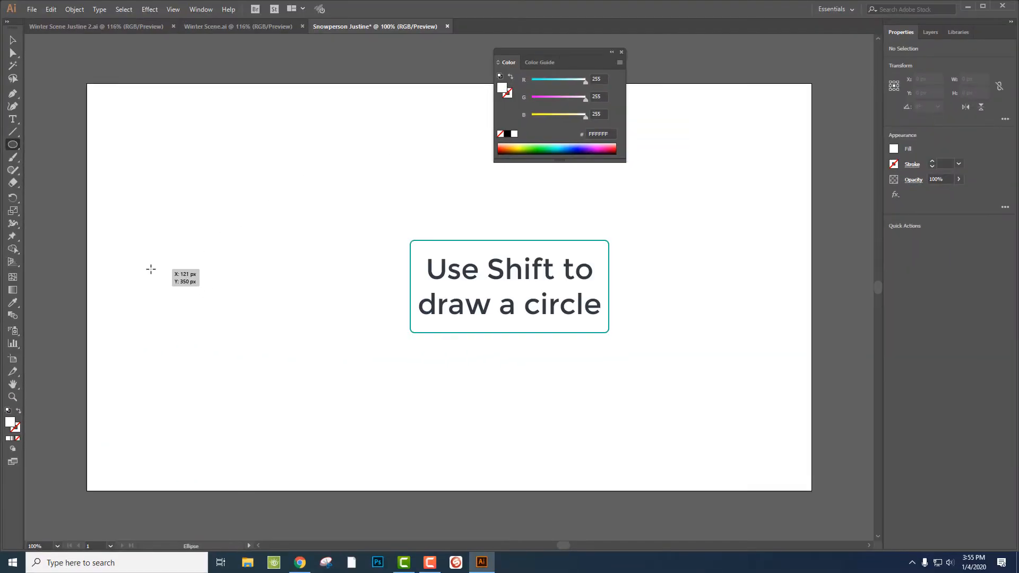
drag(151, 269, 311, 456)
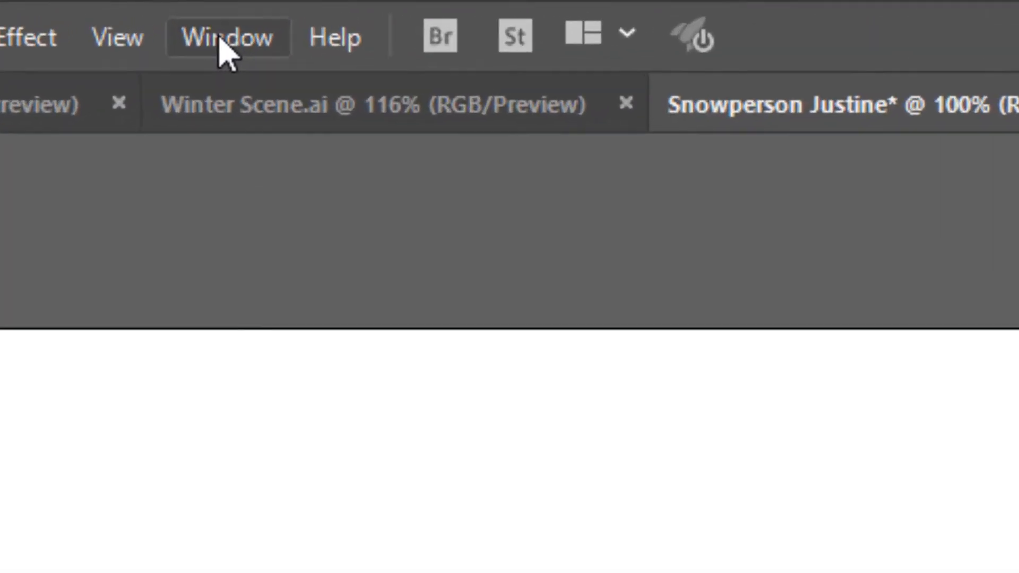
Show the document swatches and open the Neutrals gradient swatch library
click(200, 10)
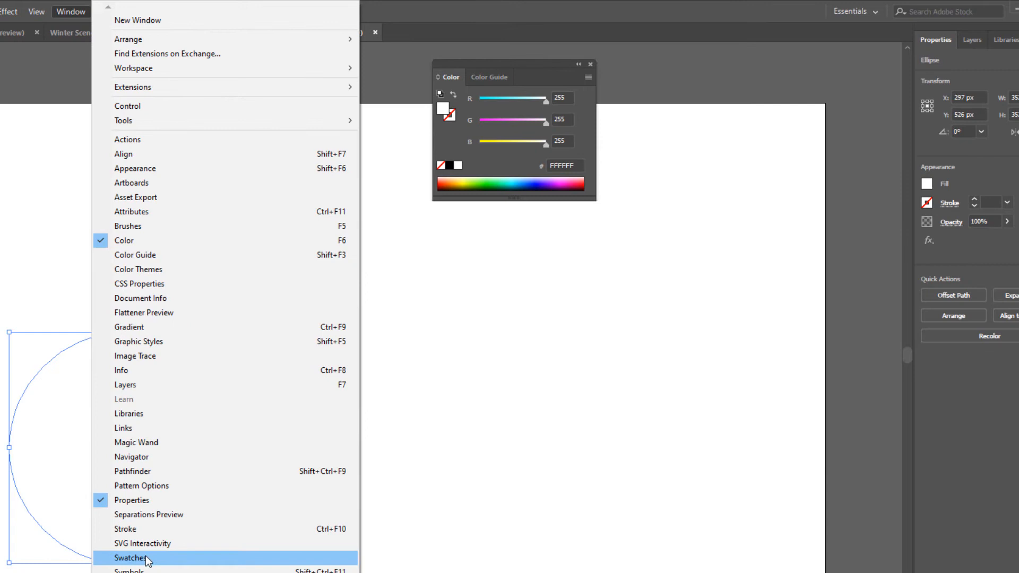
click(130, 558)
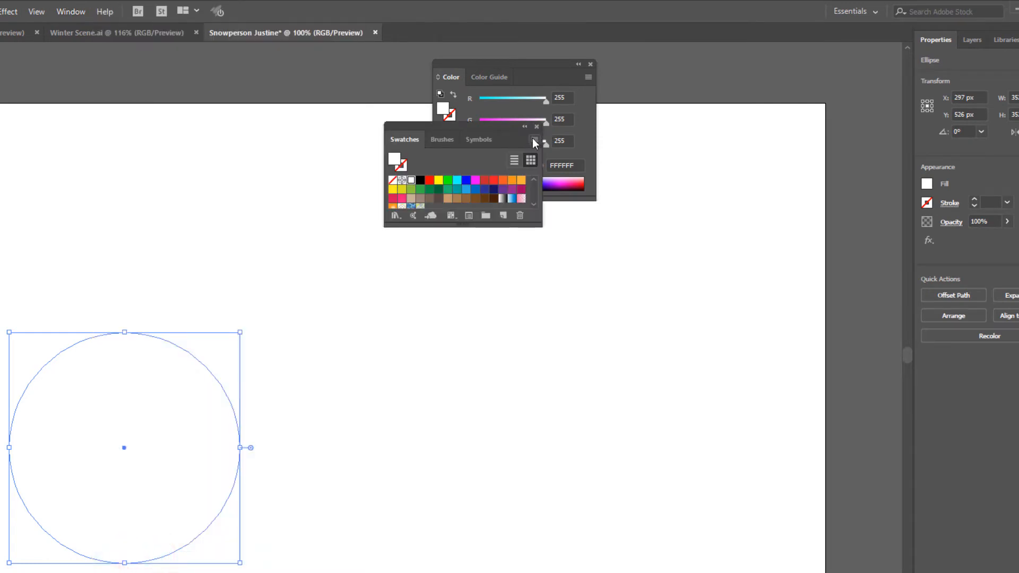
click(534, 139)
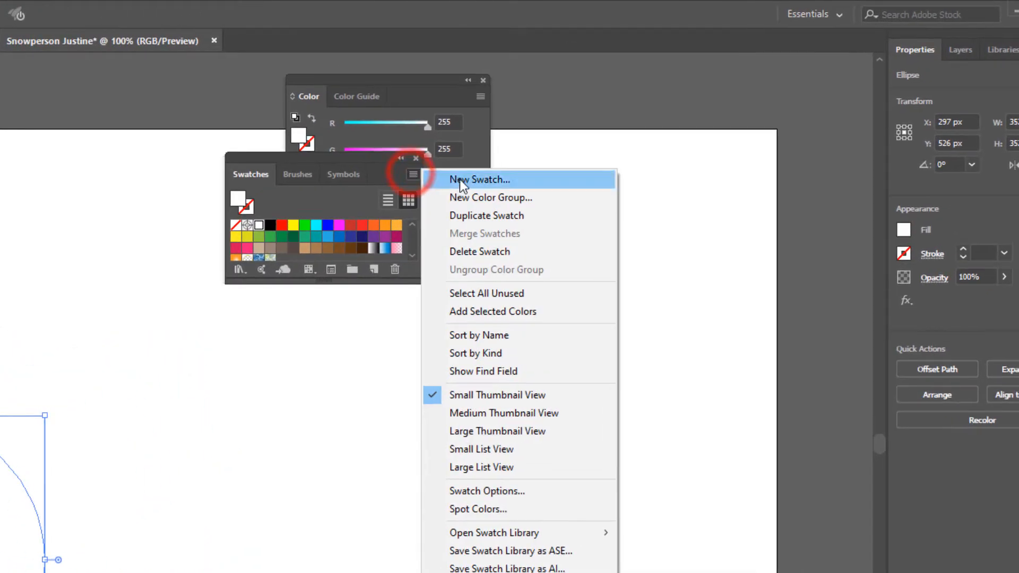
mouse_move(561, 534)
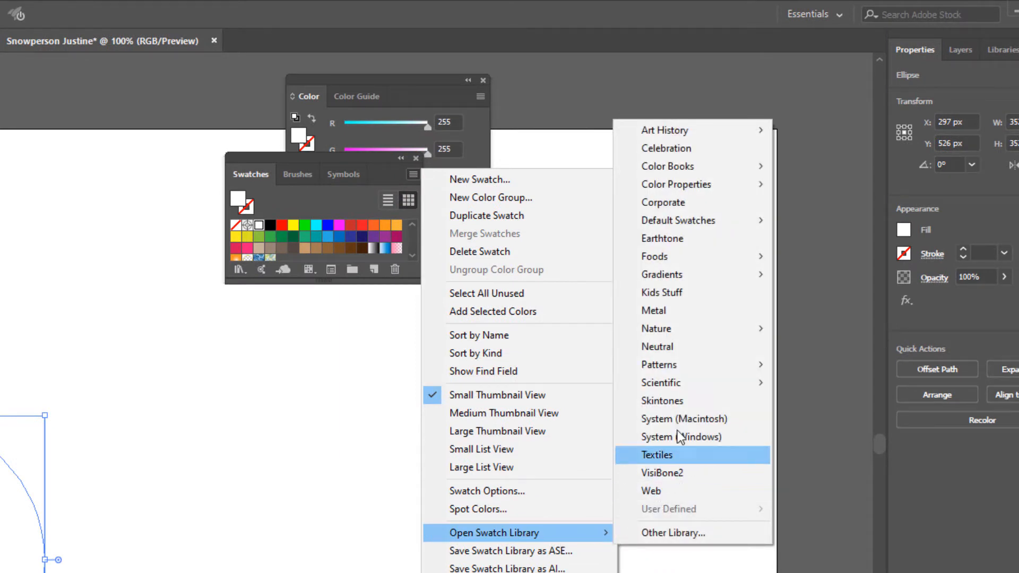
mouse_move(727, 281)
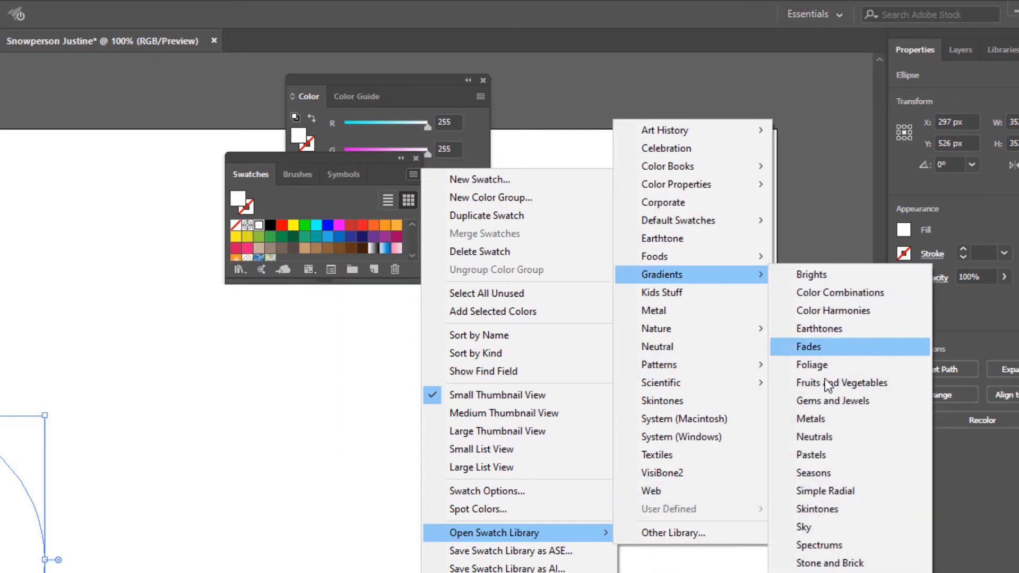
click(831, 436)
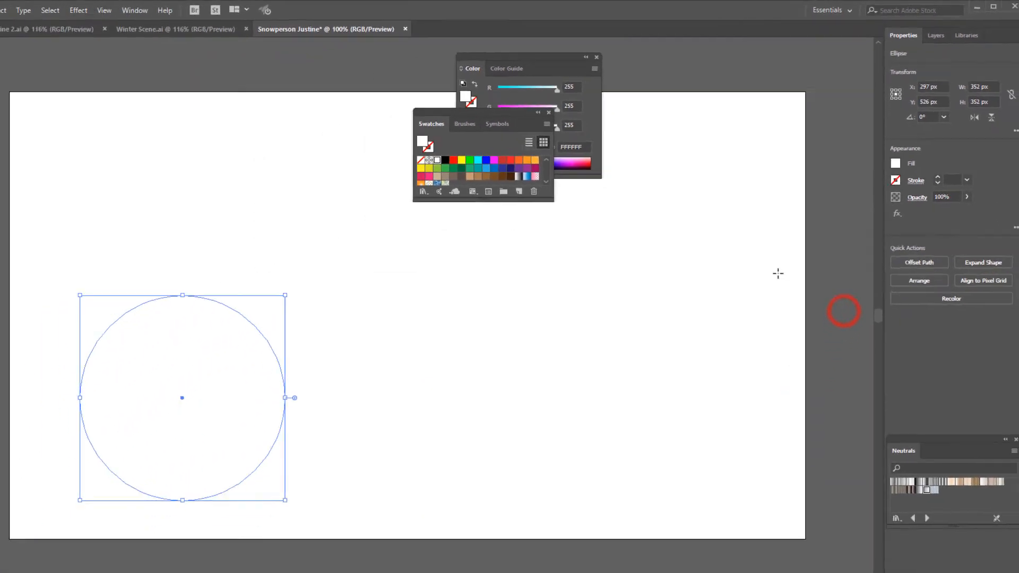
Group the Neutrals library with the Swatches and Brushes panels, and detach and close the Symbols panel
drag(900, 414, 522, 136)
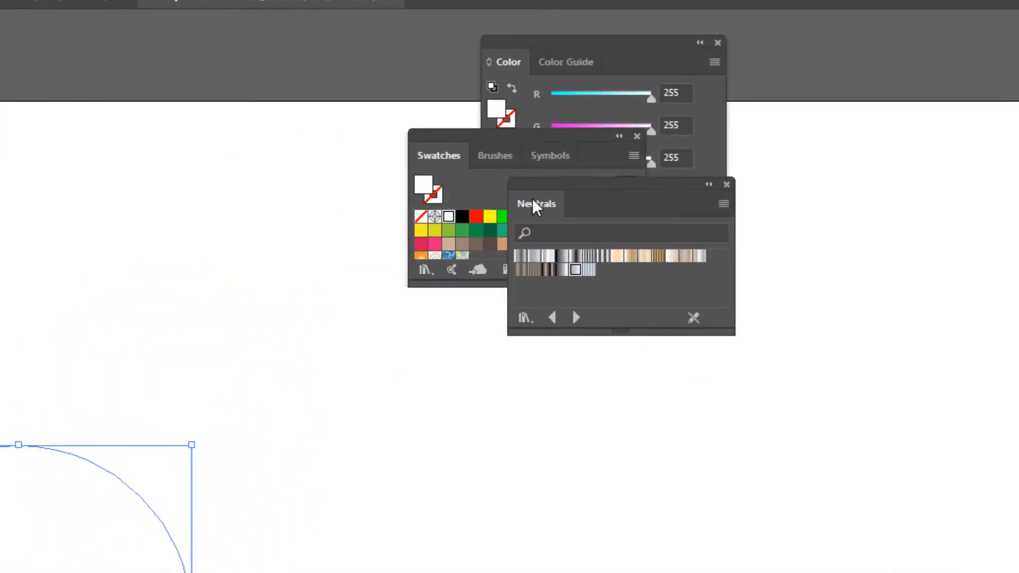
drag(534, 207, 524, 171)
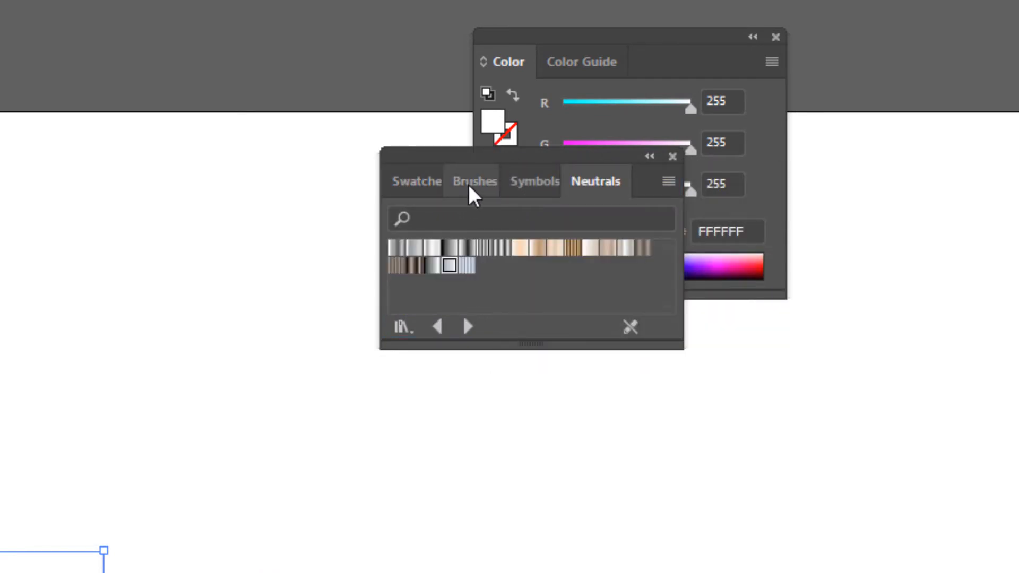
mouse_move(520, 182)
mouse_down()
mouse_move(364, 514)
mouse_move(391, 509)
mouse_up()
click(634, 484)
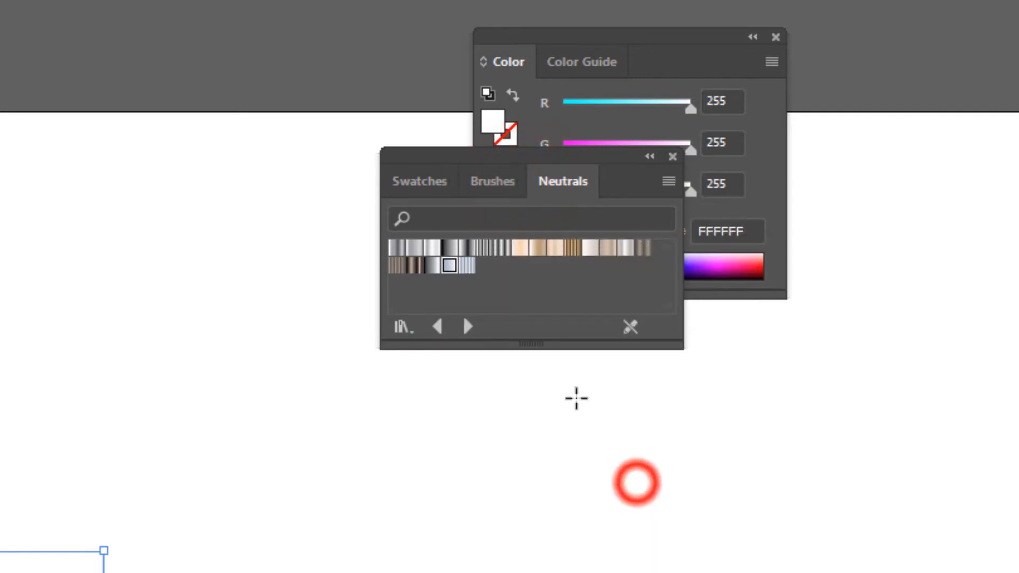
Fill the circle with the blue-grey to white Neutrals gradient and change the gradient type to Radial
click(532, 279)
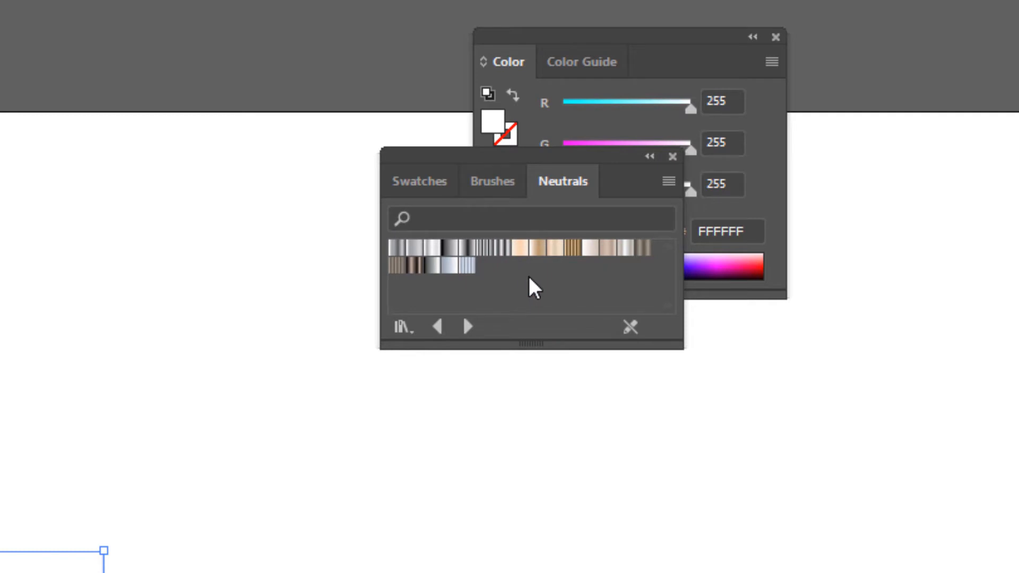
click(451, 269)
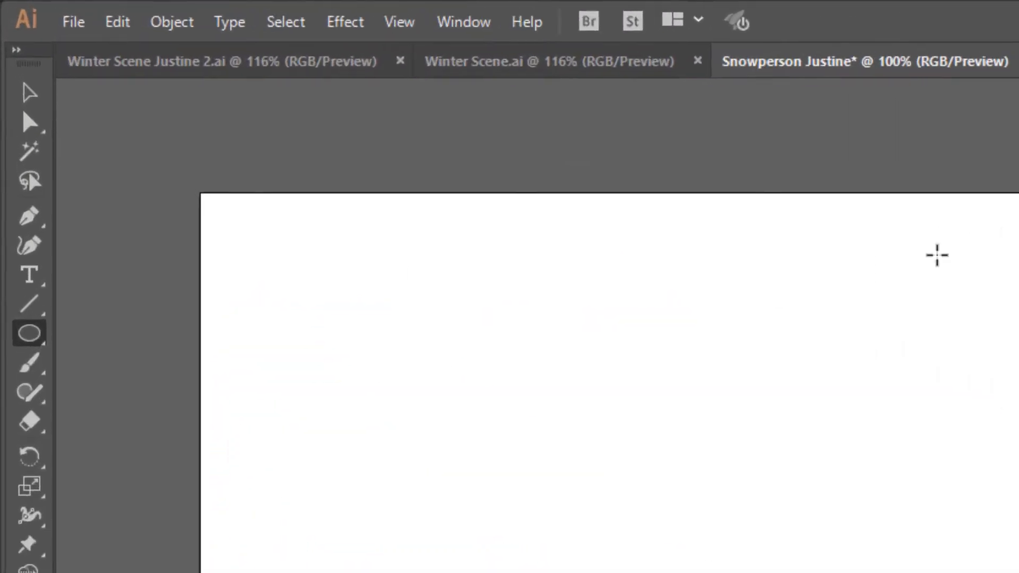
click(197, 9)
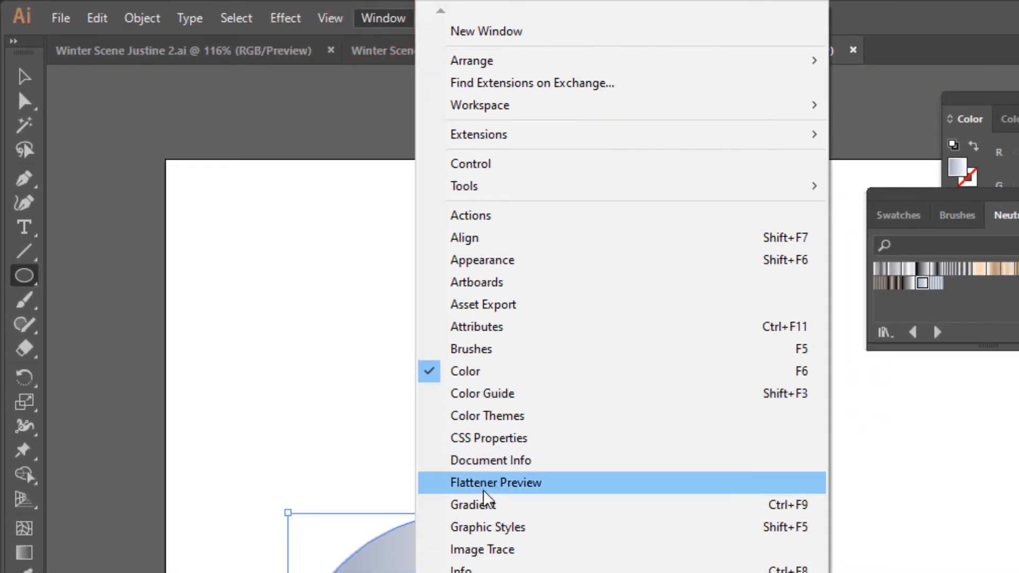
click(435, 505)
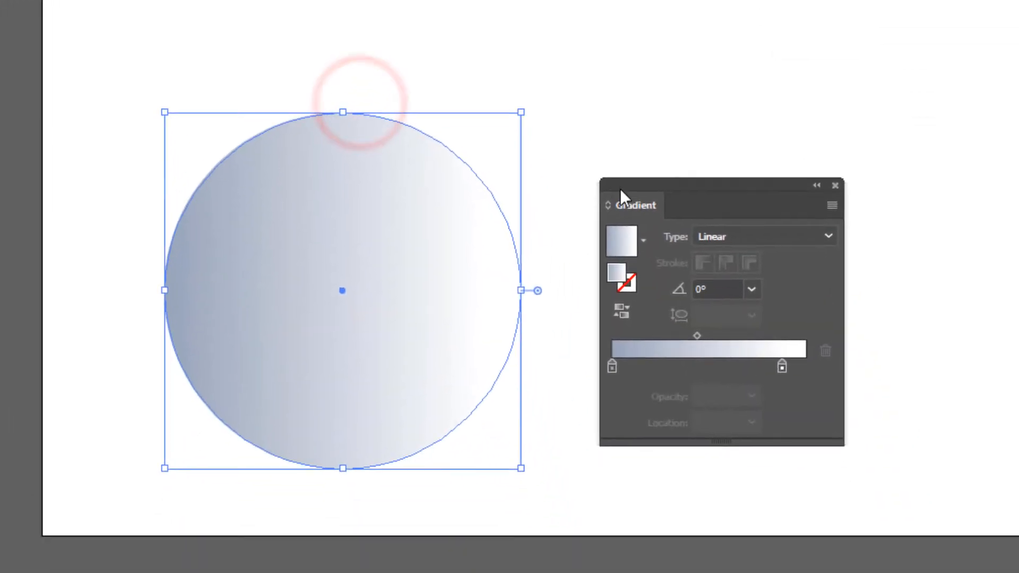
drag(620, 189, 567, 149)
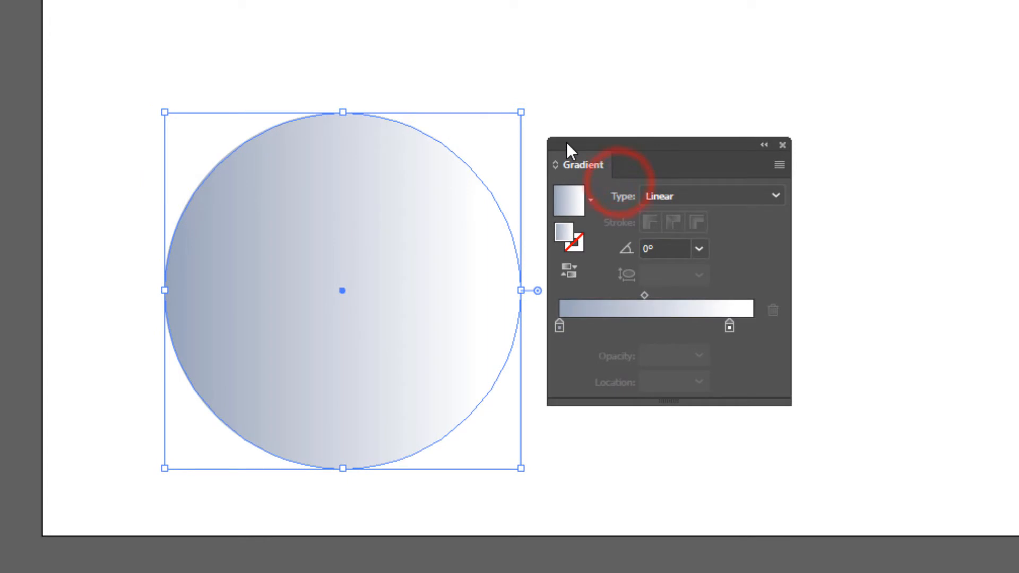
click(722, 198)
click(691, 241)
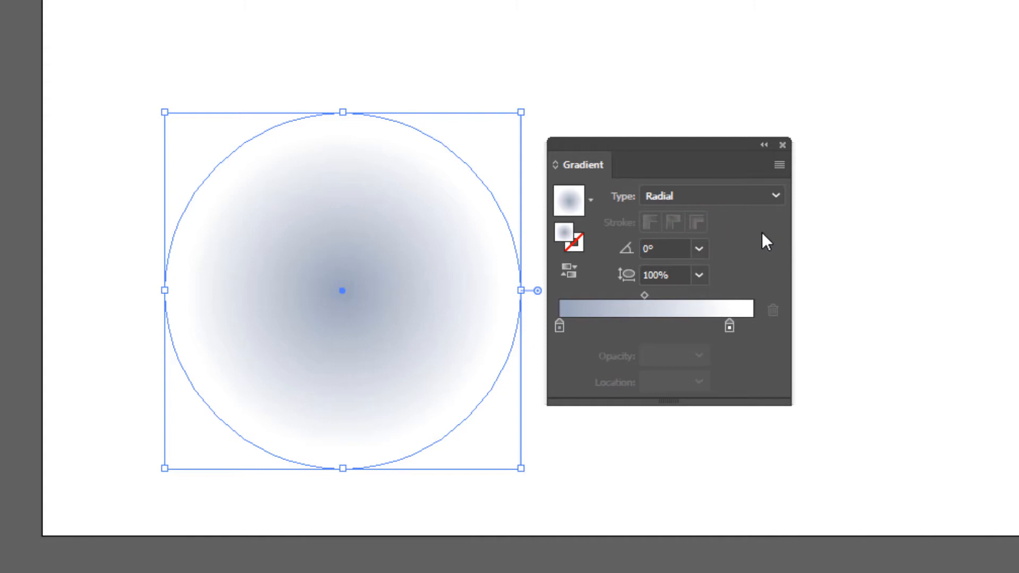
Reverse the circle's radial gradient so white is in the centre, and shift its midpoint close to the outer blue-grey stop
click(569, 269)
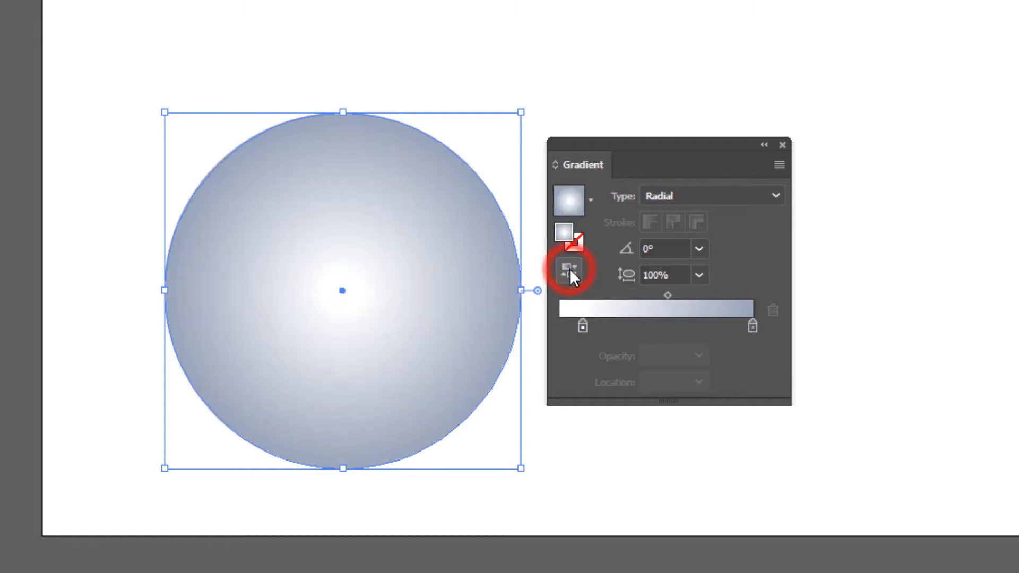
click(667, 295)
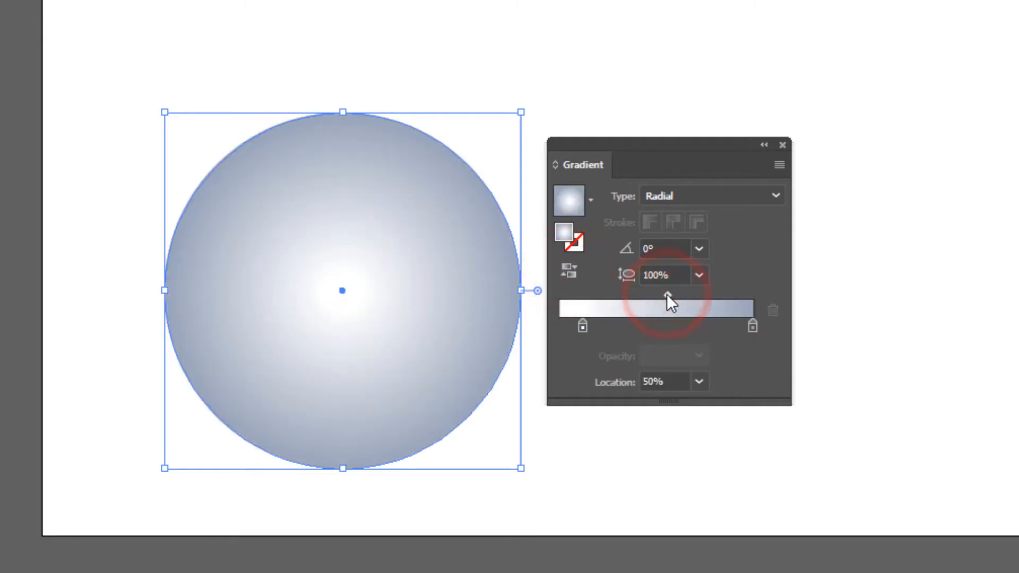
drag(666, 294, 740, 292)
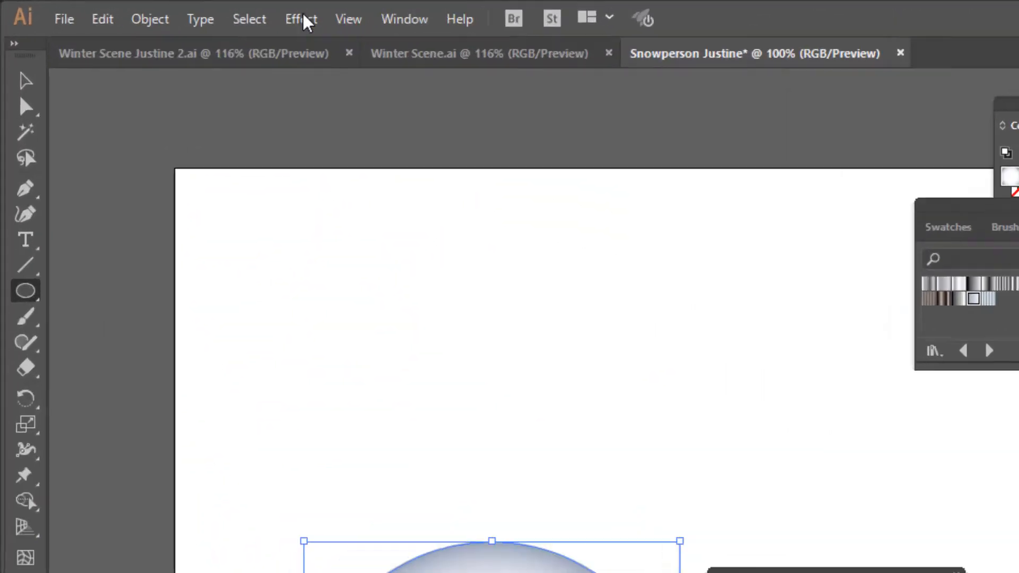
Start a Roughen effect on the circle with preview on and the relative size set to 2%
click(303, 23)
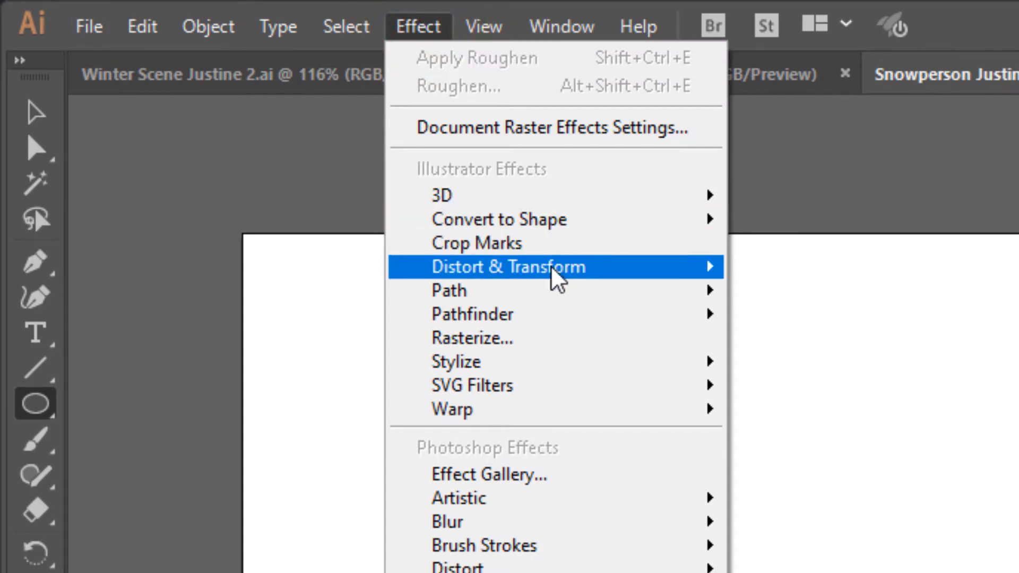
mouse_move(552, 275)
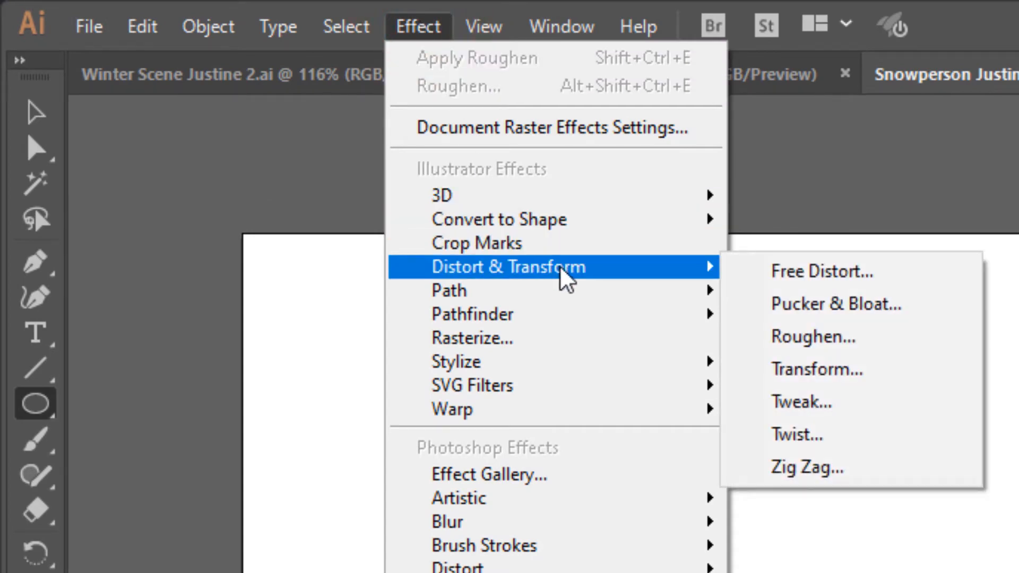
click(790, 339)
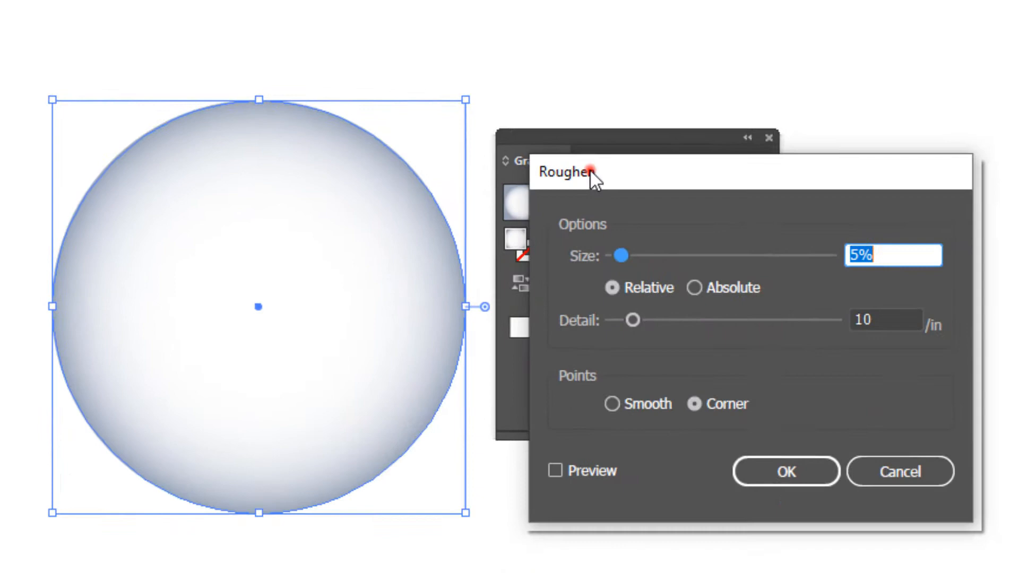
drag(590, 169, 516, 122)
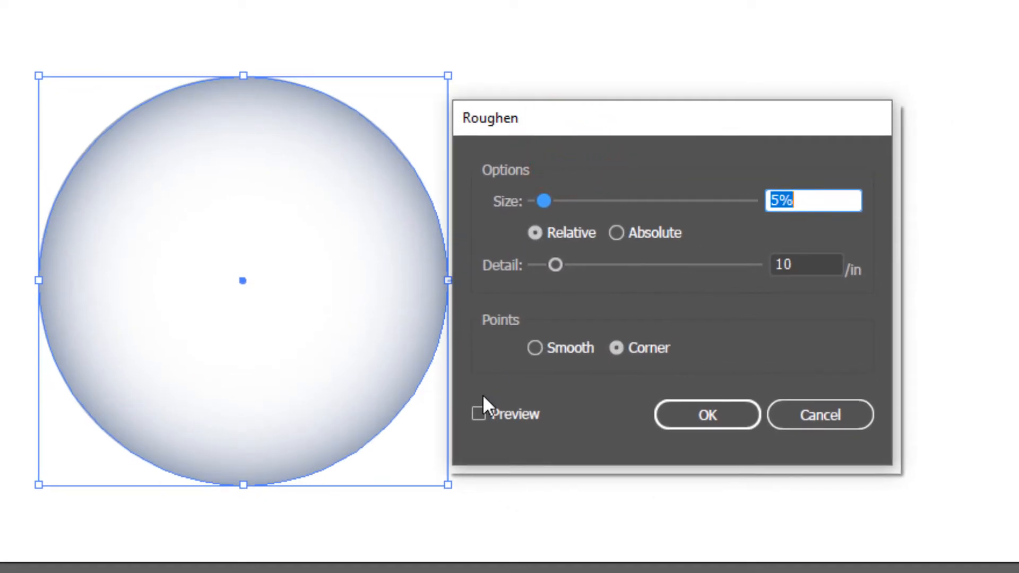
click(480, 413)
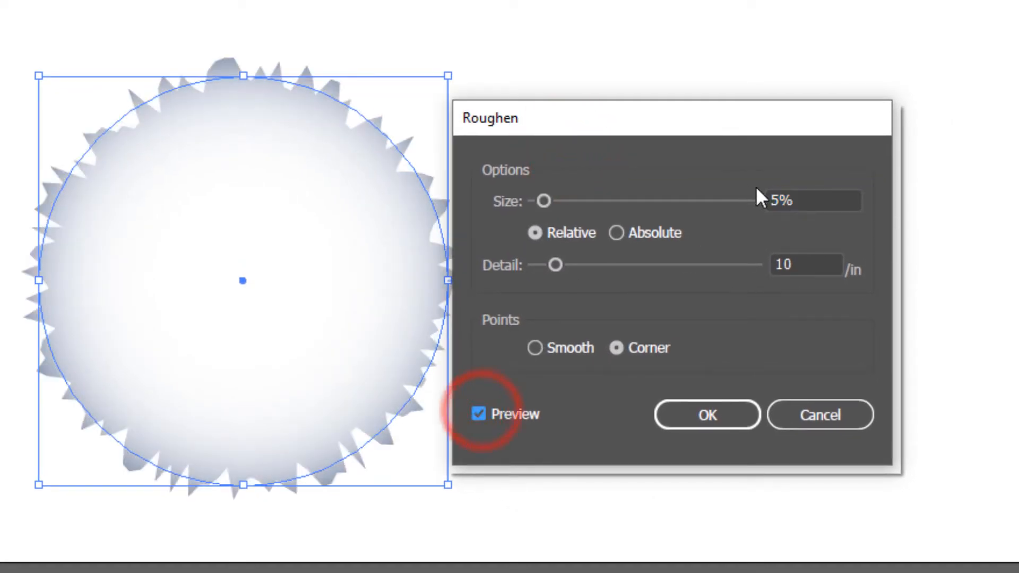
double_click(780, 200)
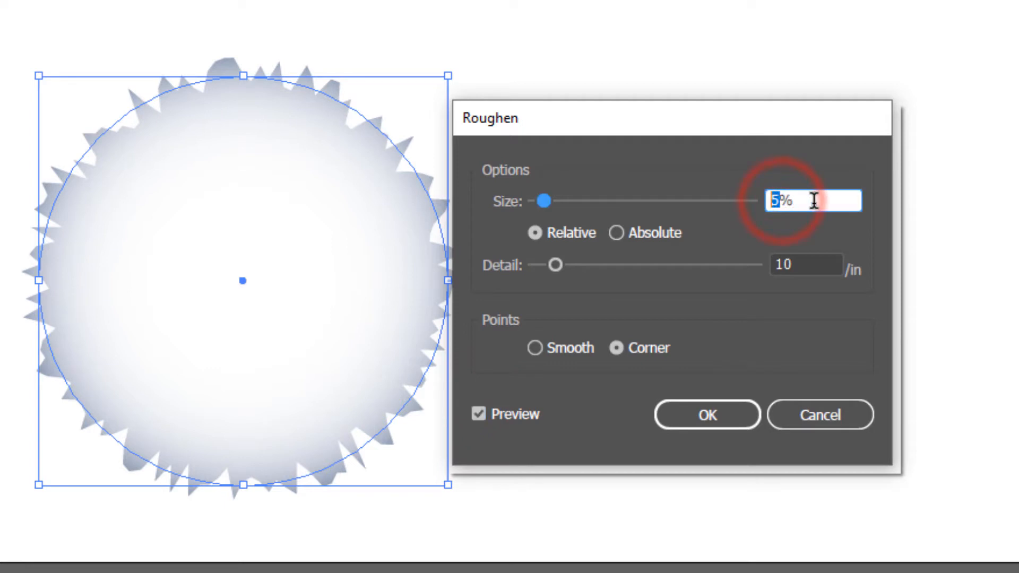
text(2)
click(480, 413)
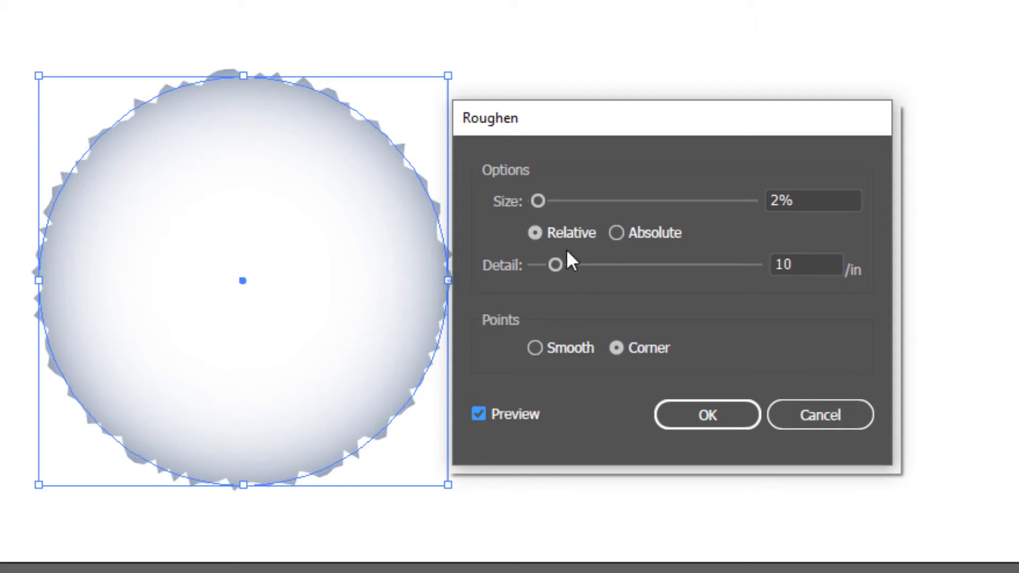
Set the Roughen detail to 1/in with smooth points and apply the effect to the circle
double_click(791, 265)
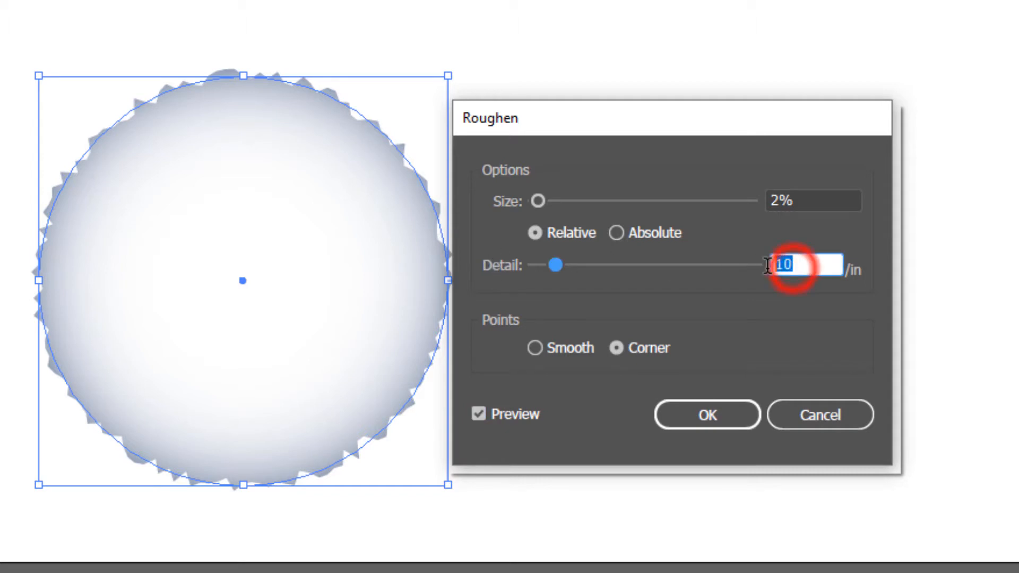
text(1)
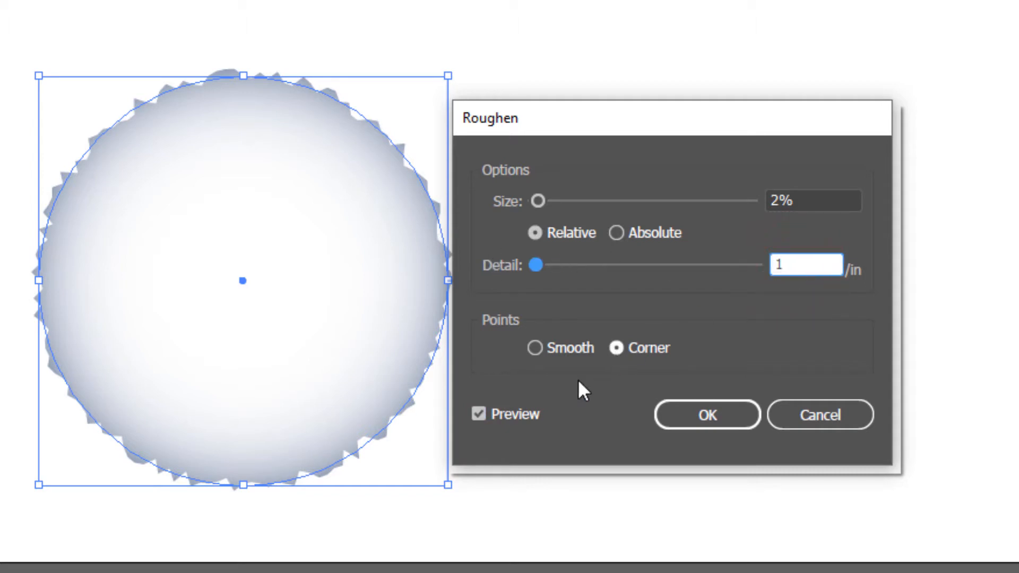
click(538, 345)
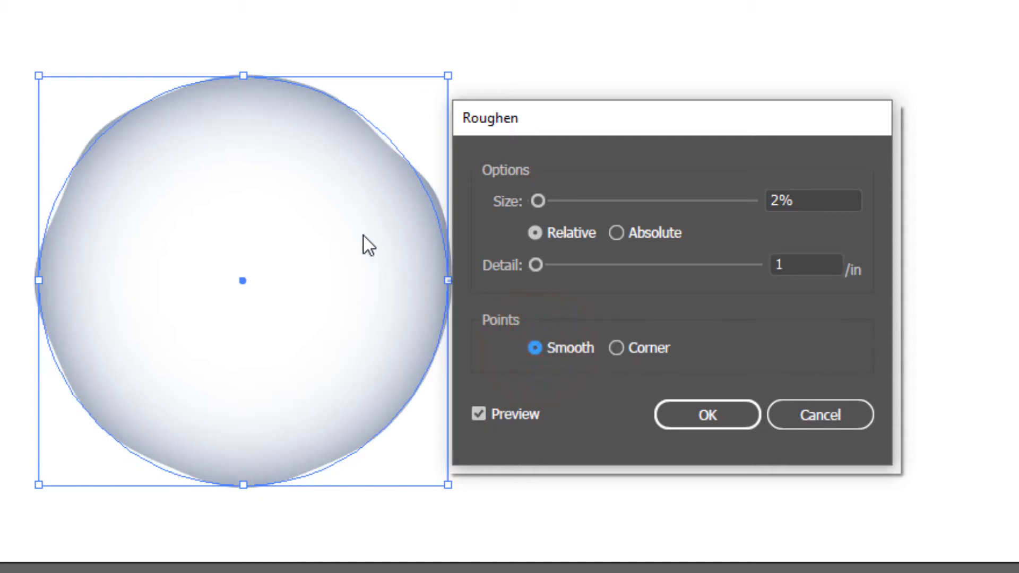
drag(511, 126, 539, 124)
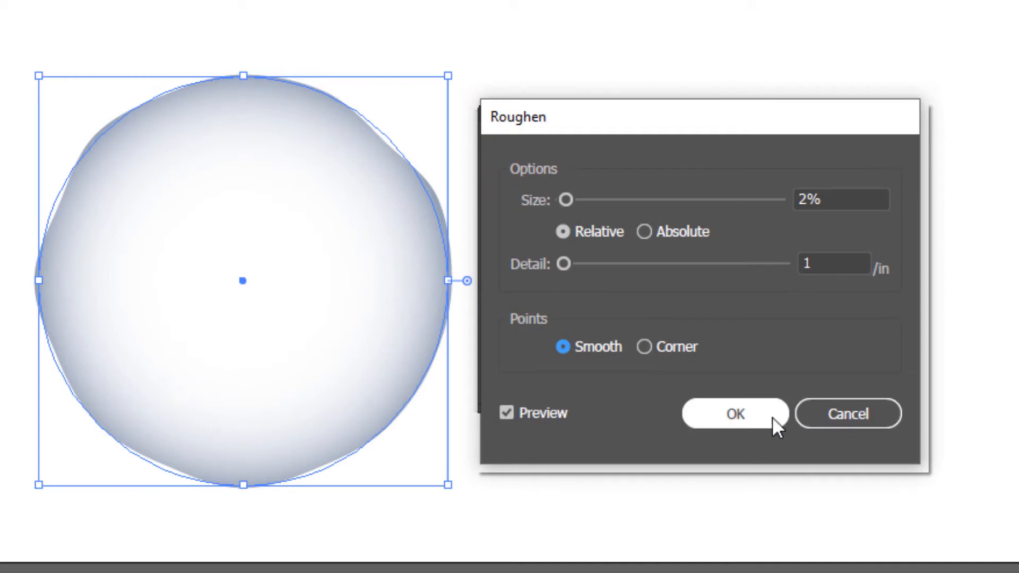
click(735, 413)
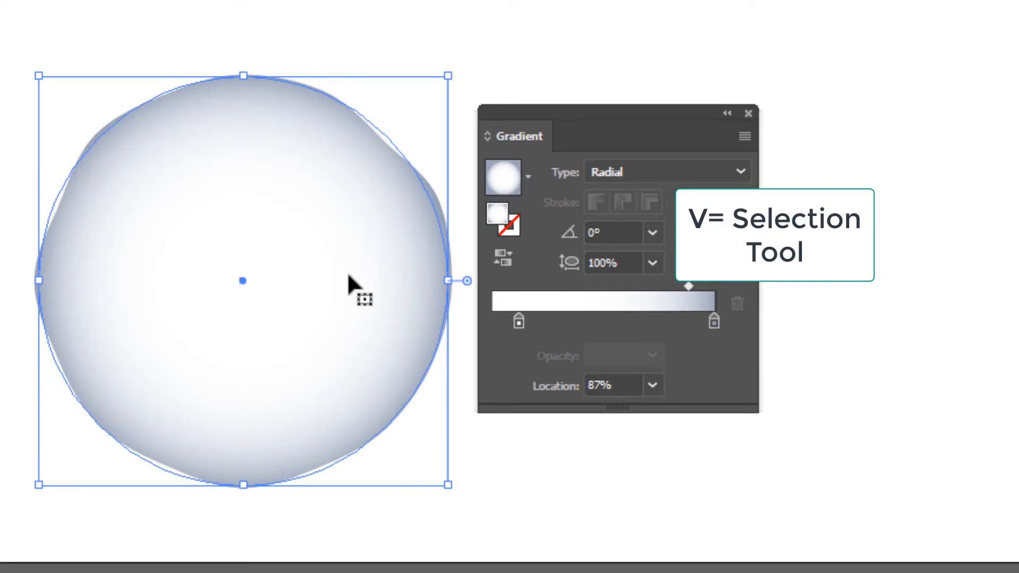
Duplicate the snowball upward as the head, scale it about its centre to about 240 px, nudge it up slightly and deselect it
drag(243, 280, 244, 280)
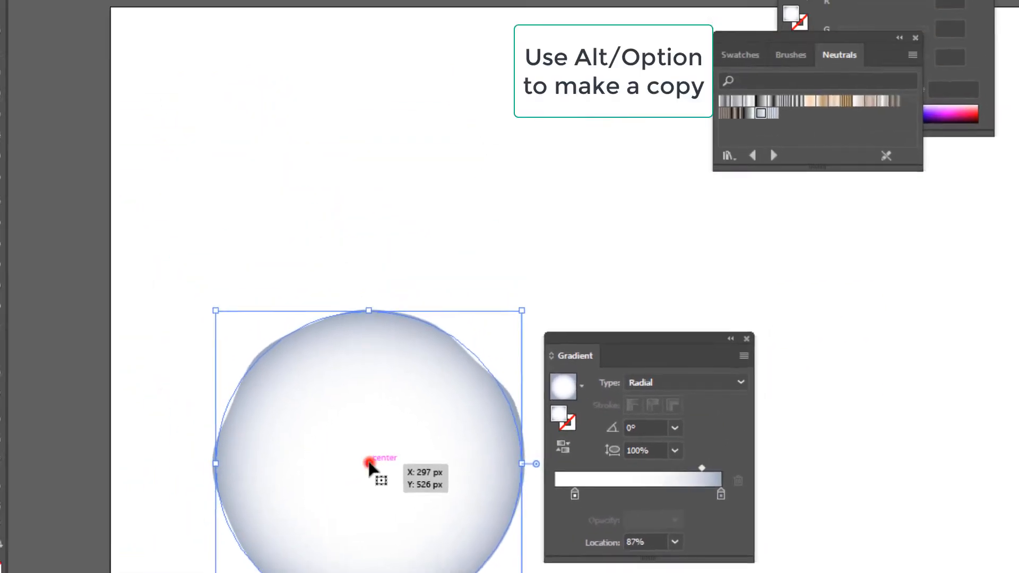
drag(370, 464, 386, 287)
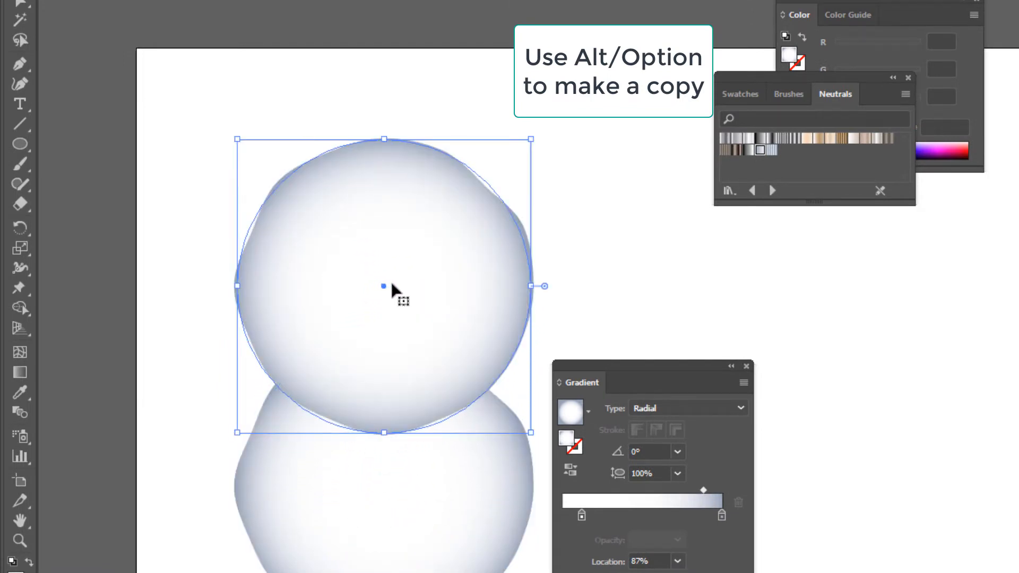
drag(235, 137, 285, 182)
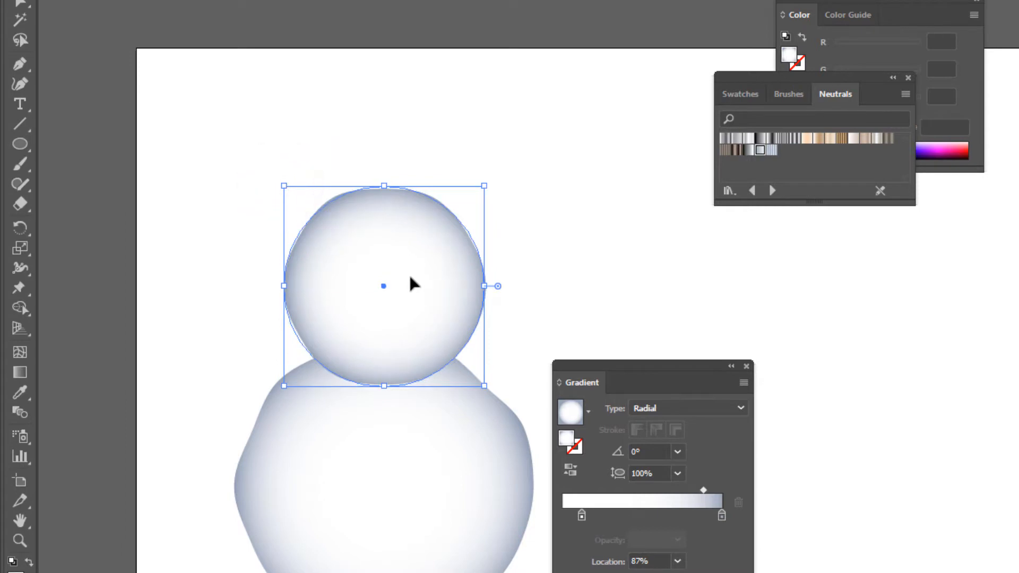
drag(398, 260, 397, 254)
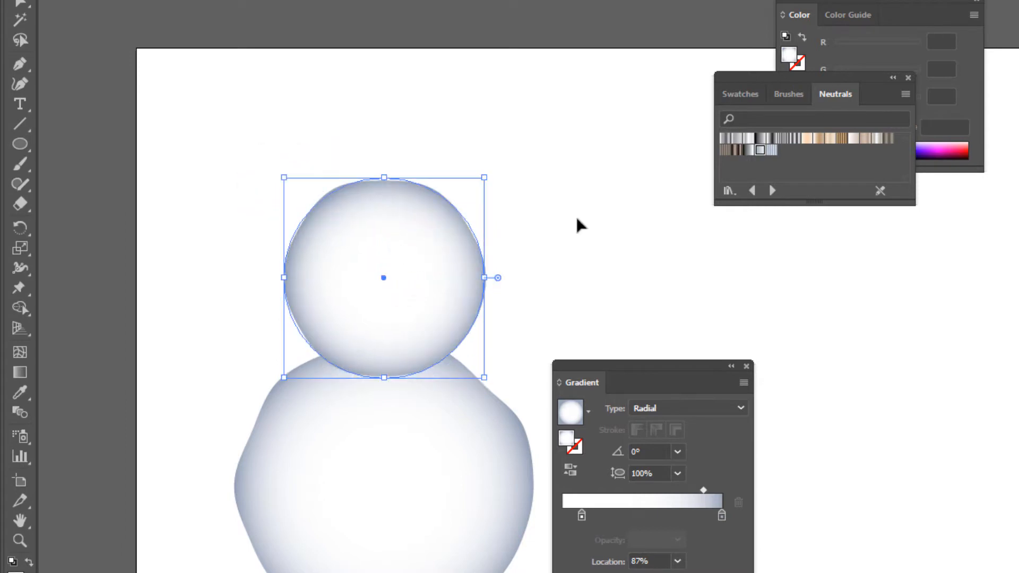
click(575, 226)
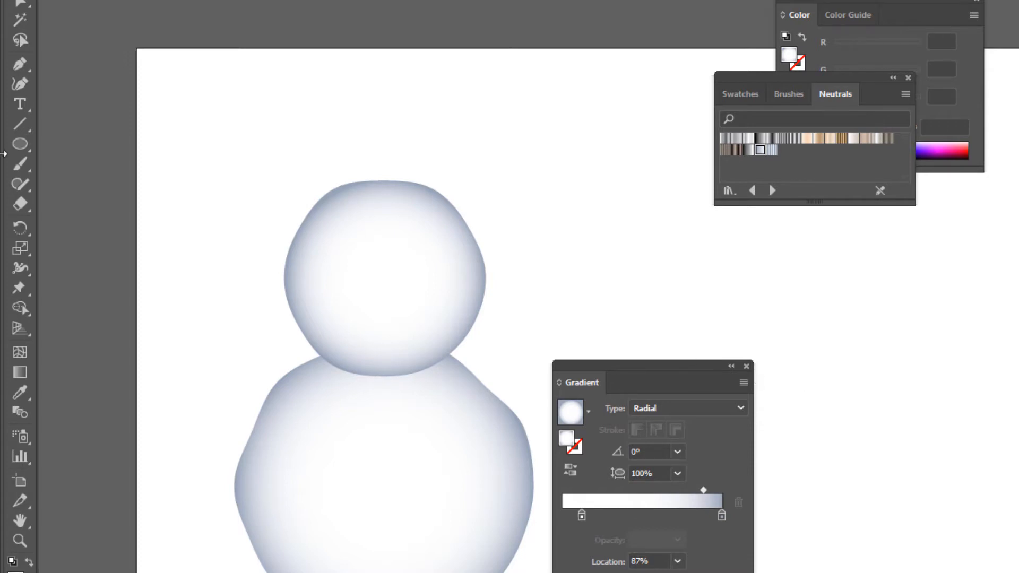
Draw a small circle about 22 px wide on the left of the head as an eye and fill it with black
click(19, 143)
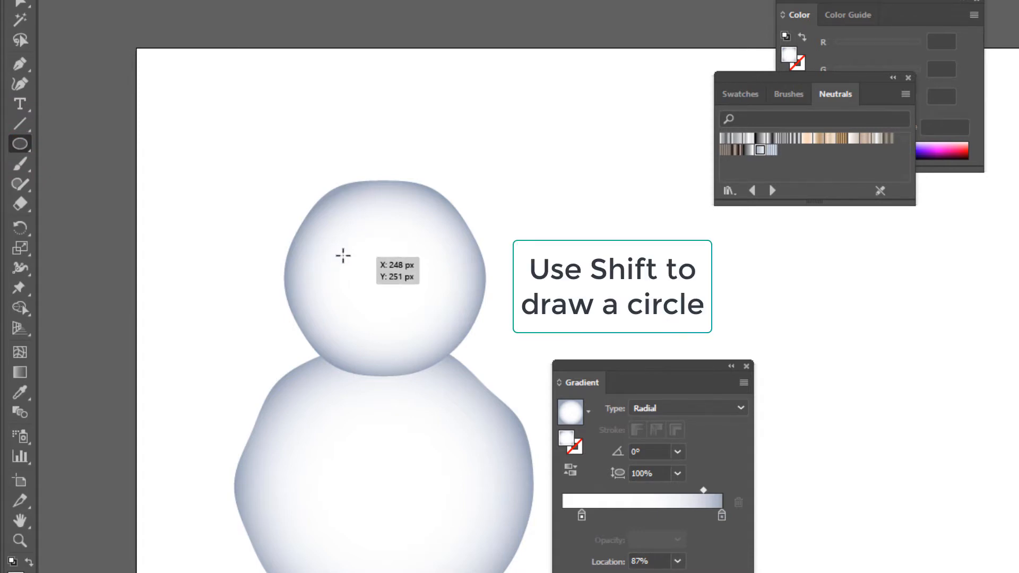
drag(344, 261, 364, 276)
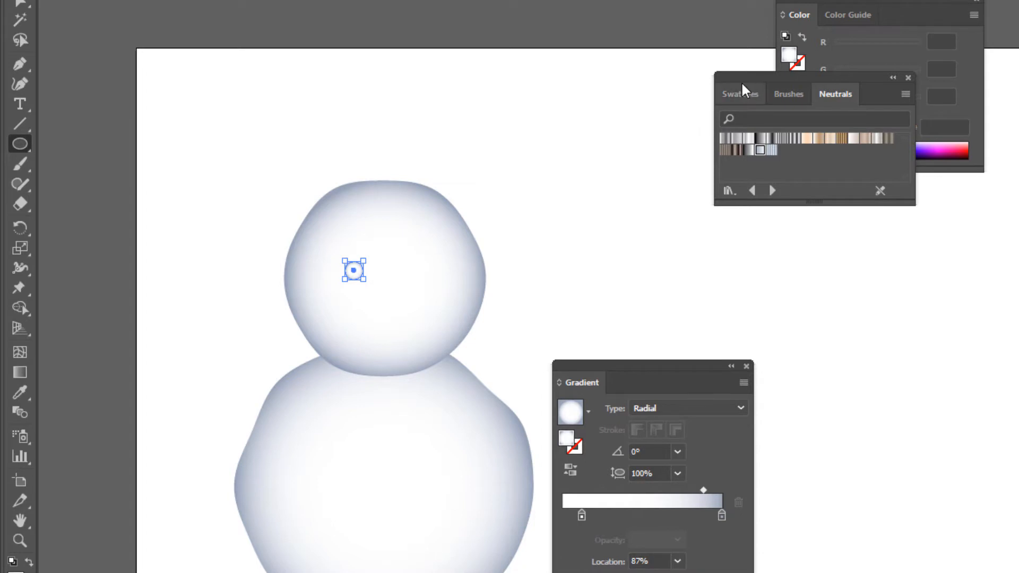
mouse_move(739, 79)
mouse_down()
mouse_move(562, 218)
mouse_move(580, 213)
mouse_up()
click(580, 227)
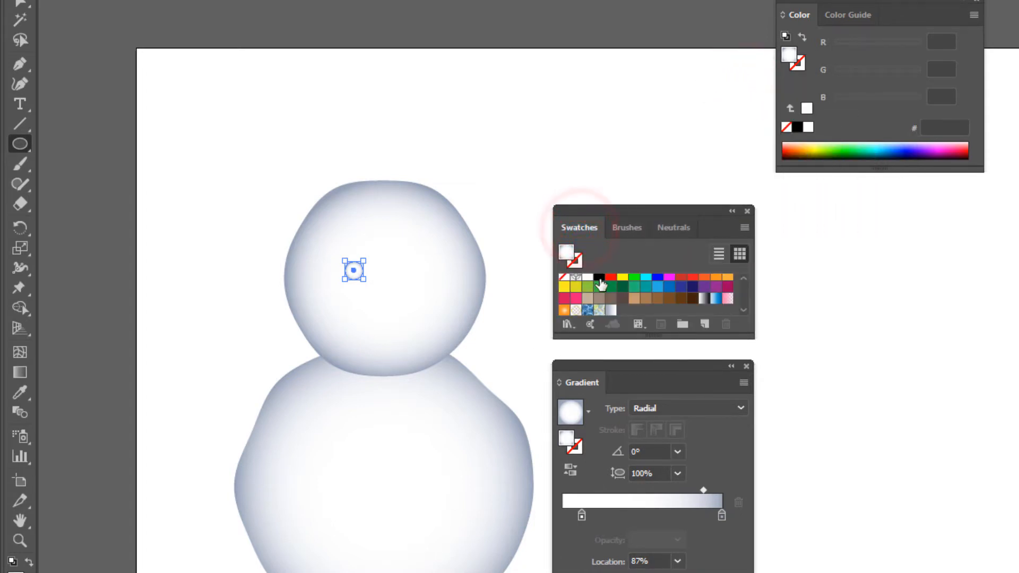
click(598, 278)
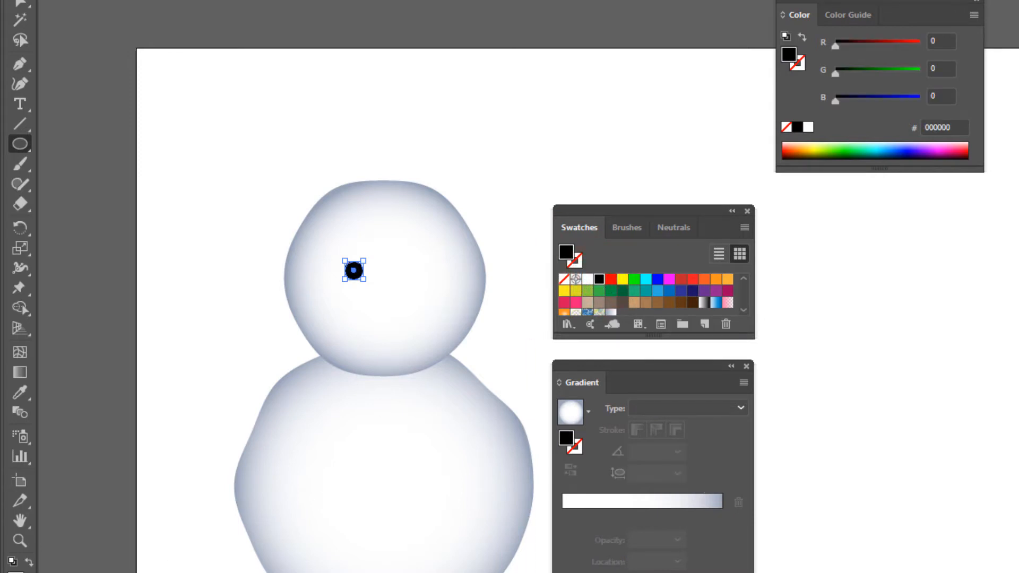
Apply a Roughen effect to the black eye with smooth points, relative size 8% and detail 18/in
click(20, 540)
drag(296, 211, 475, 330)
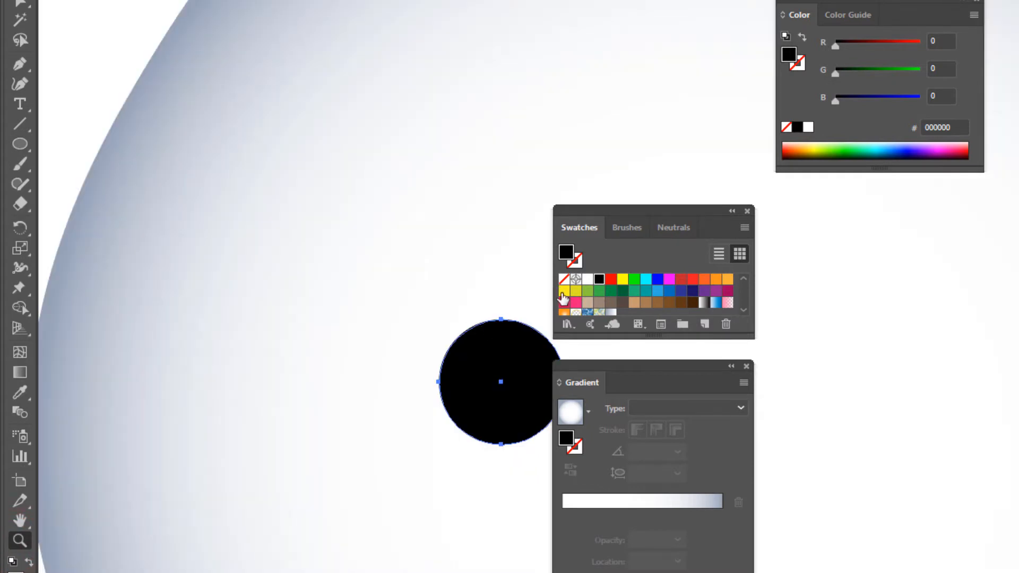
drag(498, 368, 295, 285)
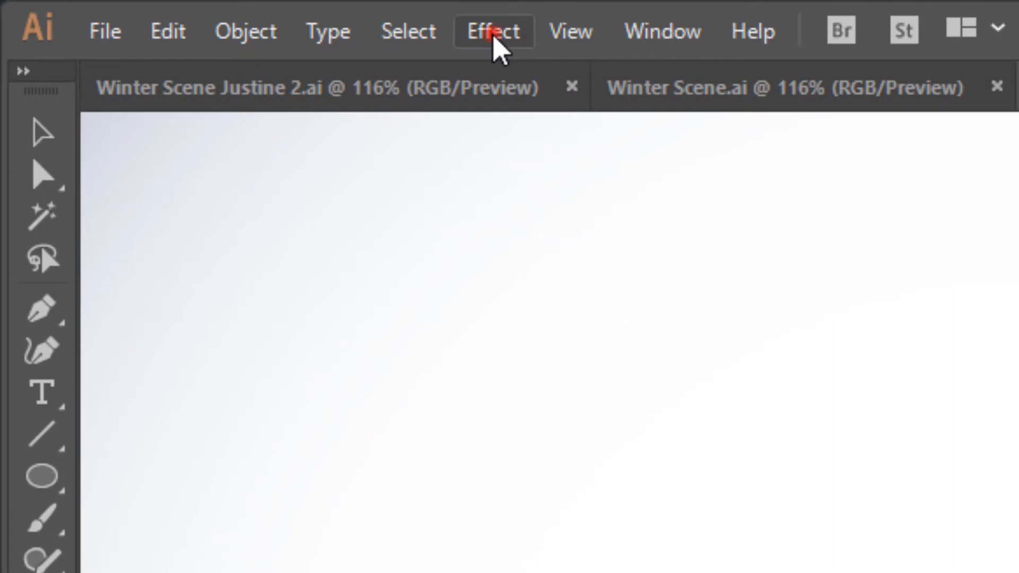
click(493, 32)
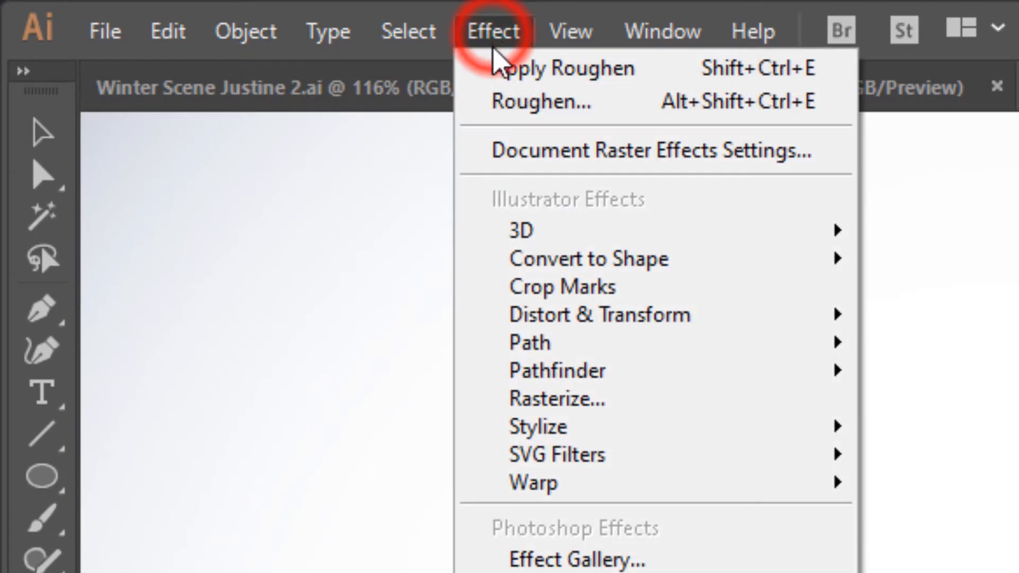
mouse_move(643, 324)
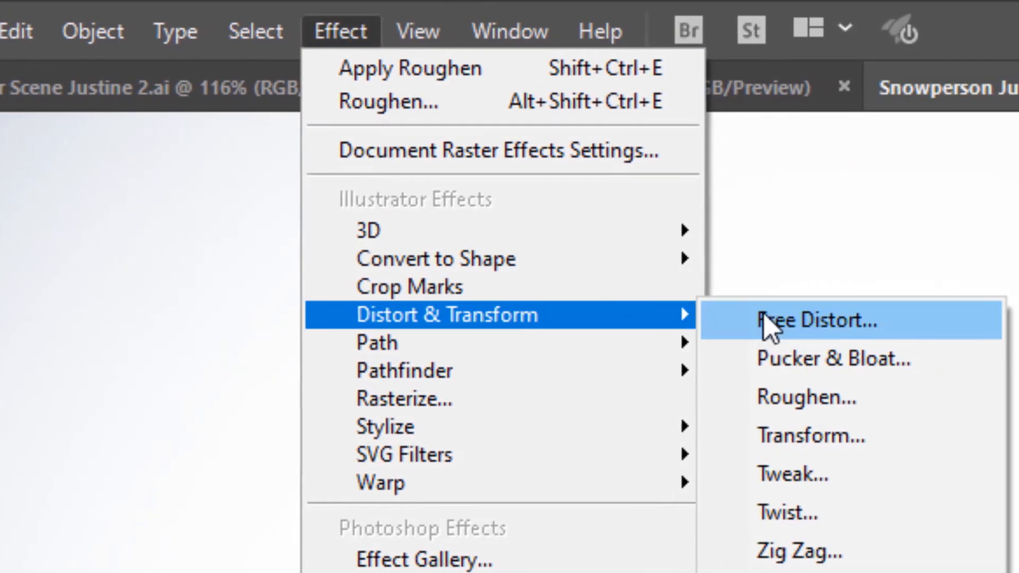
click(943, 397)
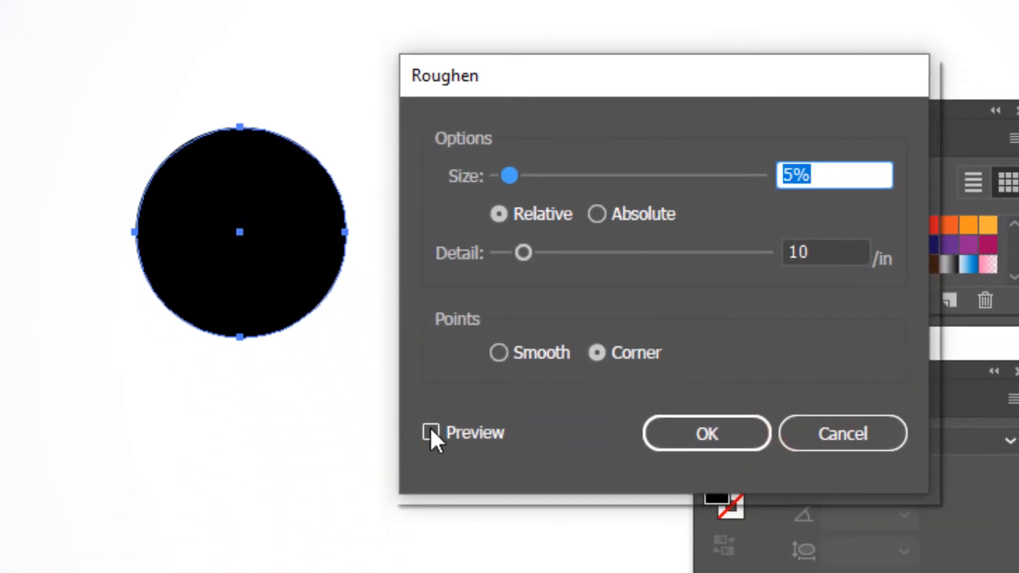
click(431, 432)
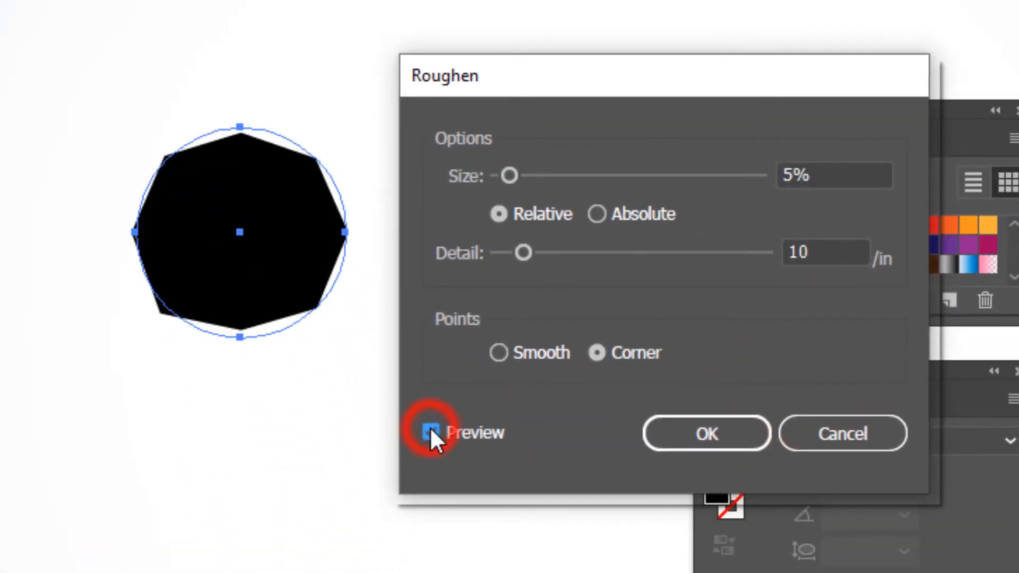
click(498, 352)
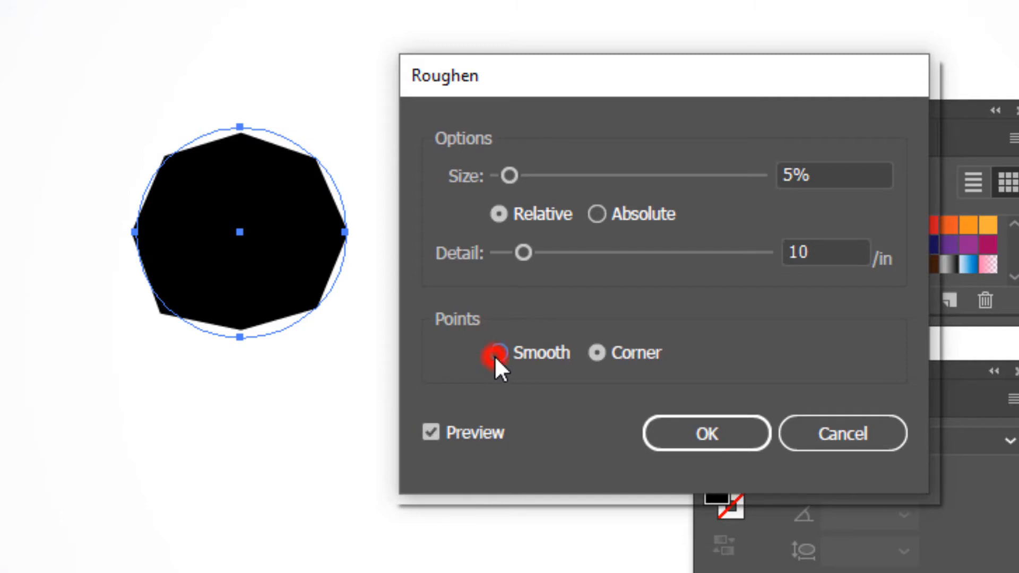
drag(511, 171, 518, 172)
drag(523, 252, 544, 248)
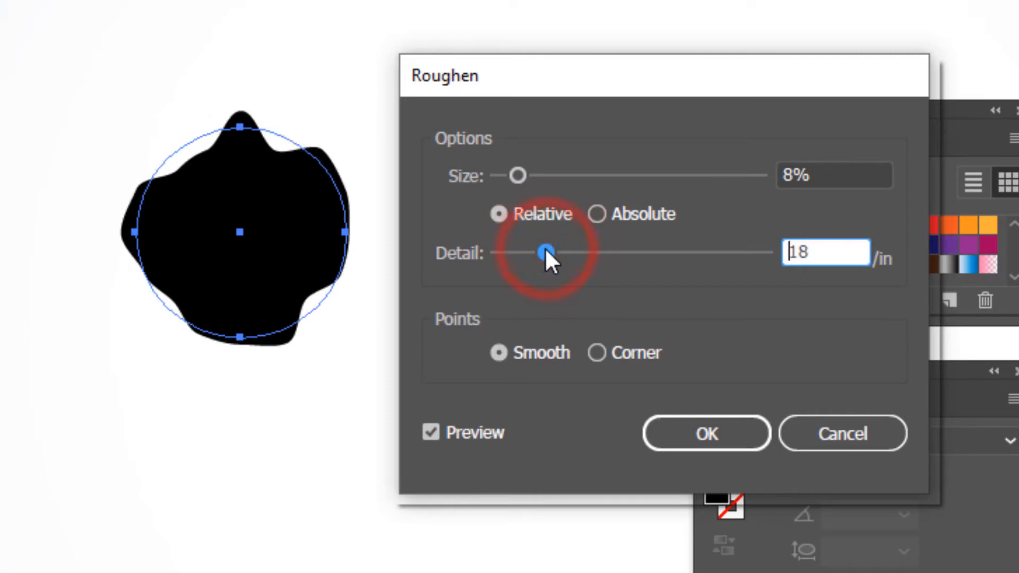
click(725, 437)
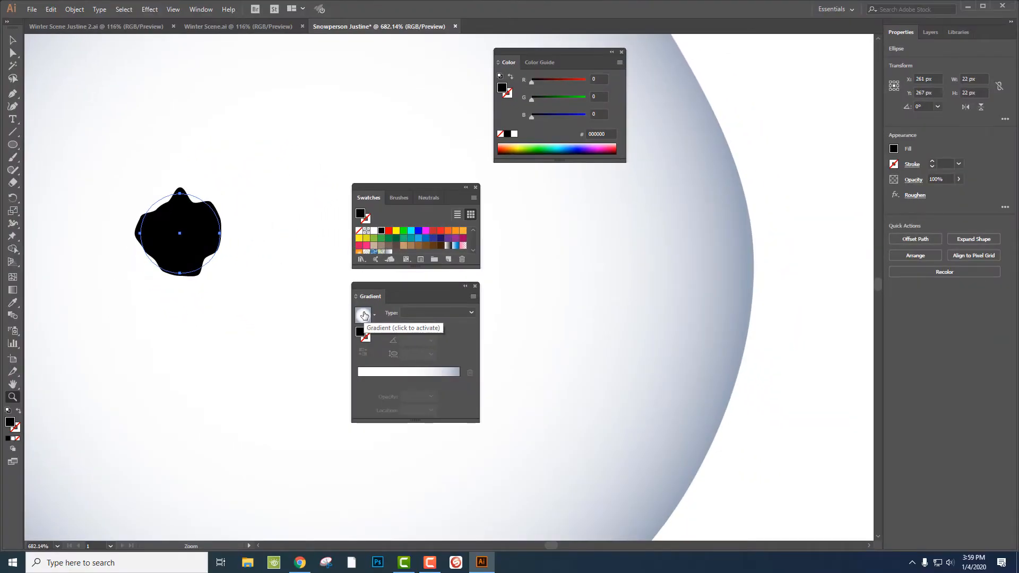
Duplicate the black eye to the right side of the head, slightly higher than the first, and select the head
key(ctrl+0)
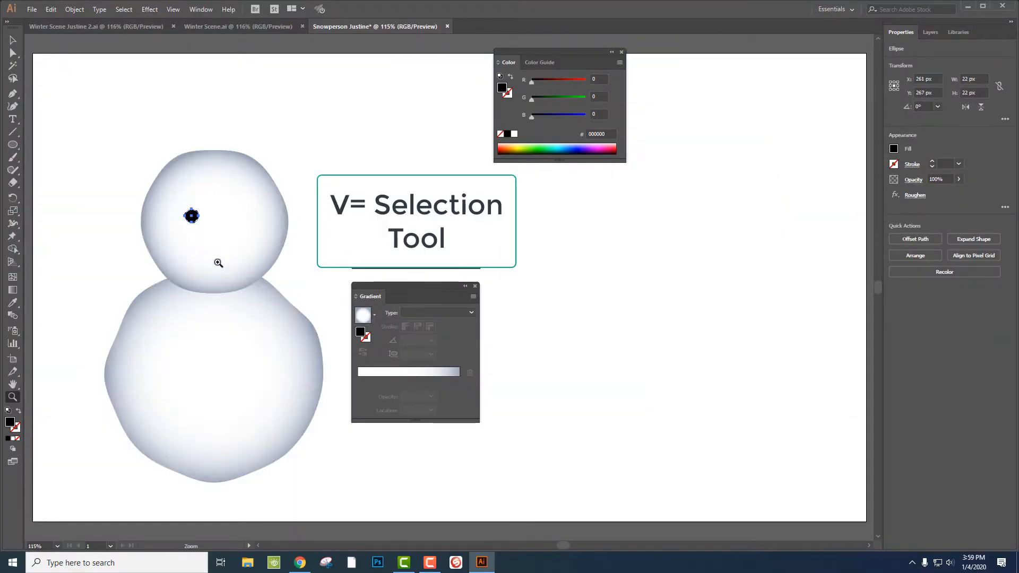
key(v)
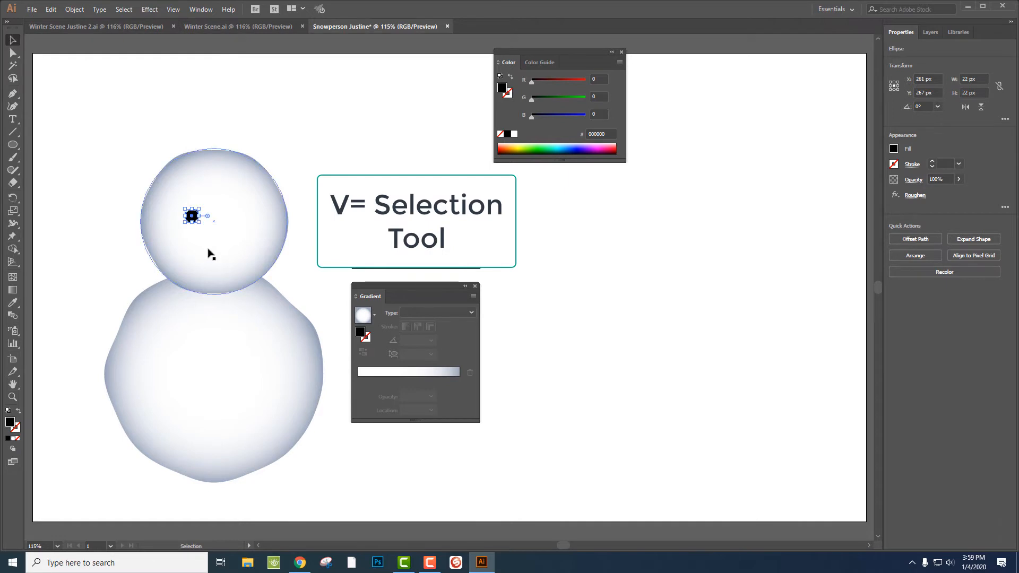
drag(193, 210, 238, 209)
click(267, 221)
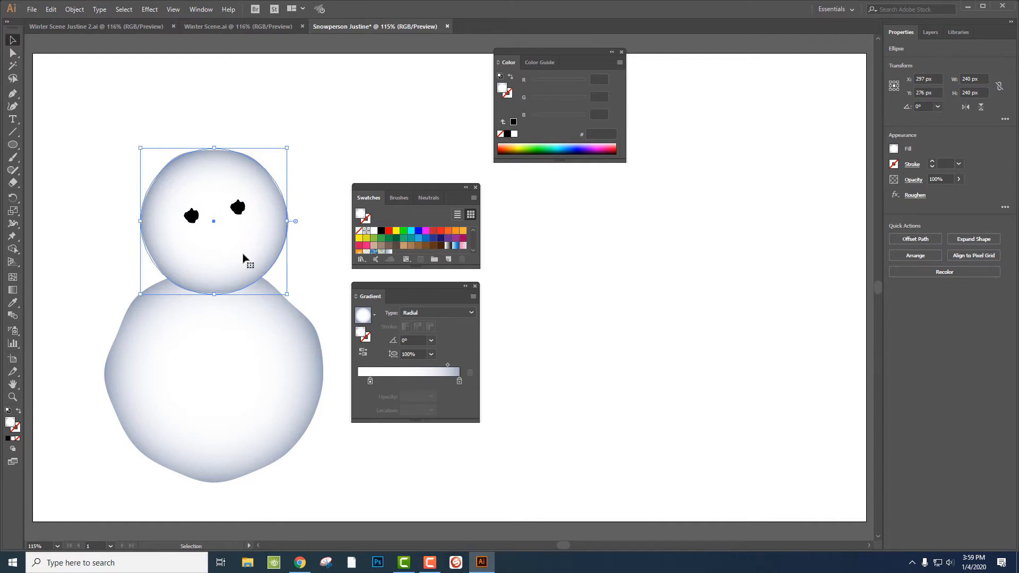
Paint a closed carrot-nose outline about 133 px wide and 41 px tall from mid-face past the head's right edge, with orange R=241 G=90 B=36 stroke
click(11, 158)
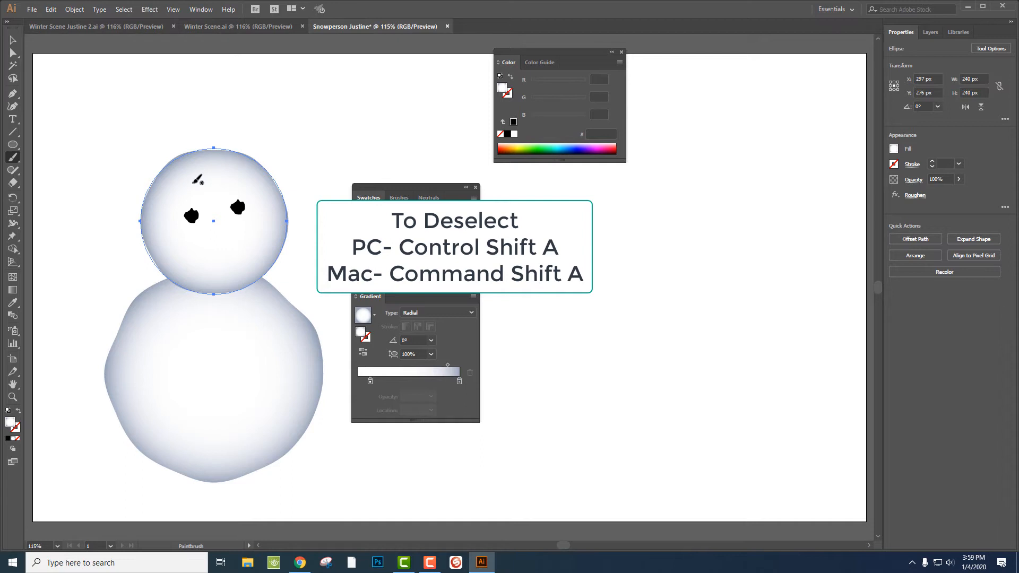
key(ctrl)
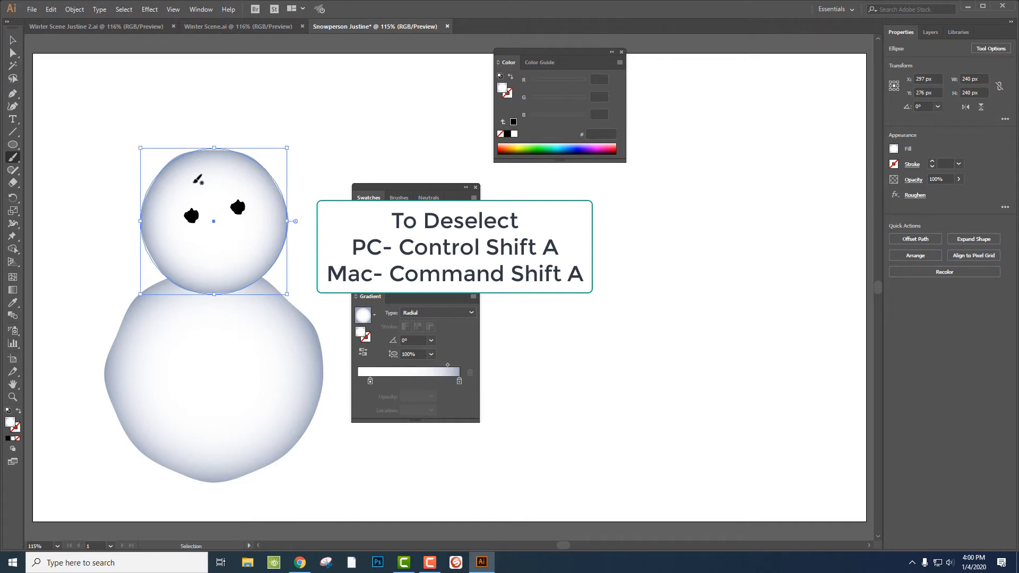
key(ctrl+shift+a)
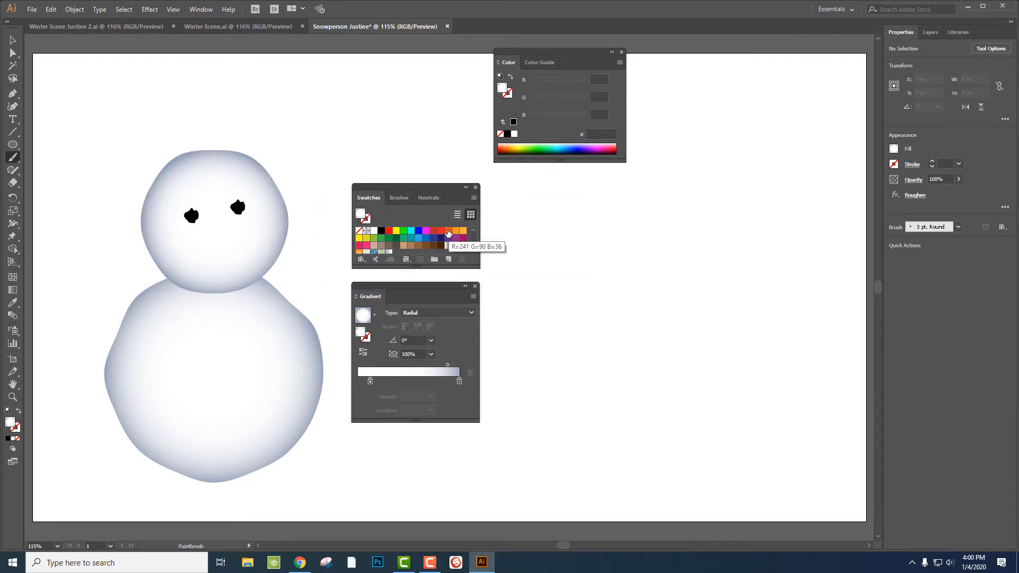
click(447, 232)
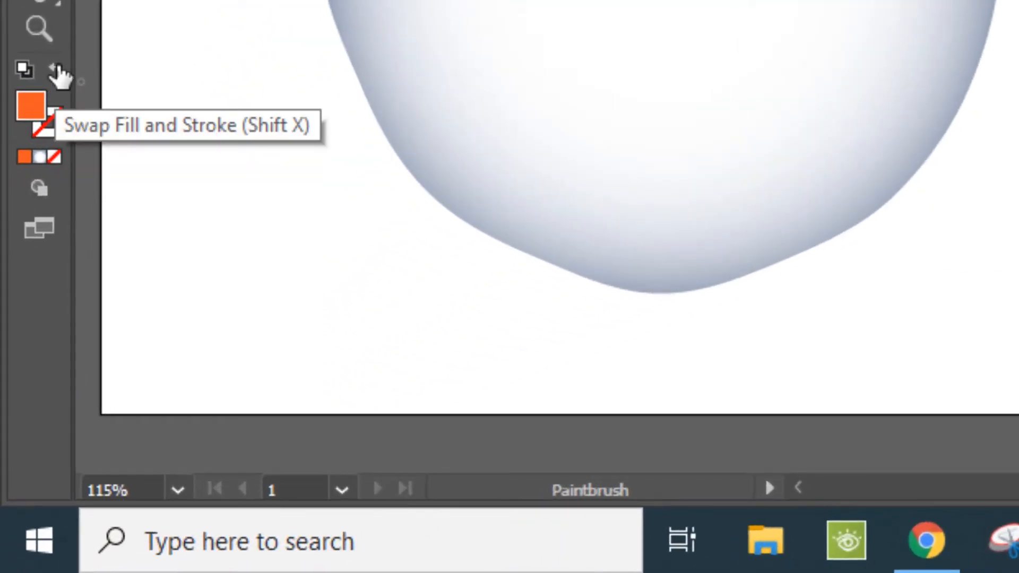
click(57, 71)
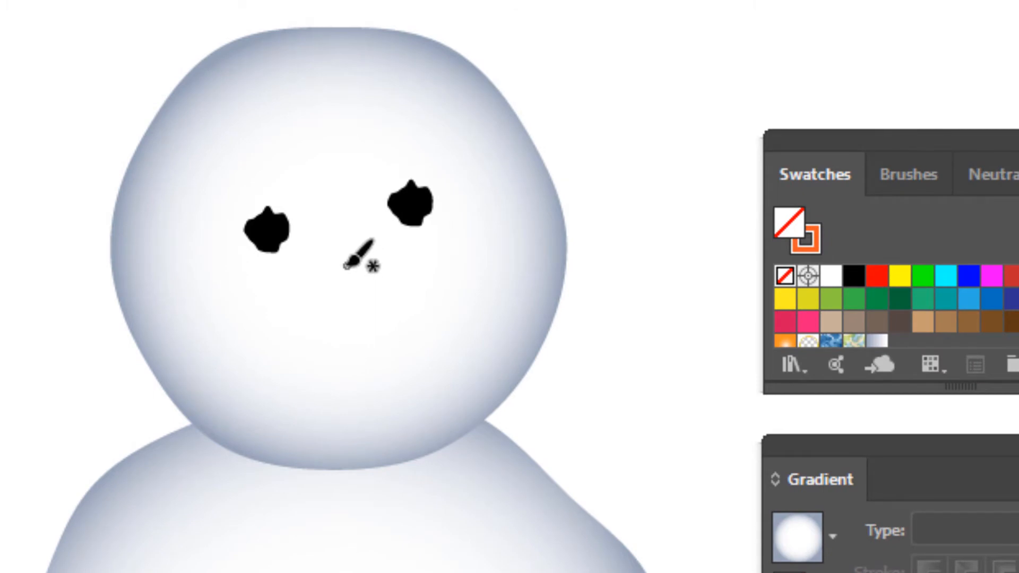
mouse_move(345, 266)
mouse_down()
mouse_move(371, 234)
mouse_move(496, 273)
mouse_move(600, 287)
mouse_move(605, 297)
mouse_move(516, 304)
mouse_move(371, 288)
mouse_move(347, 273)
mouse_up()
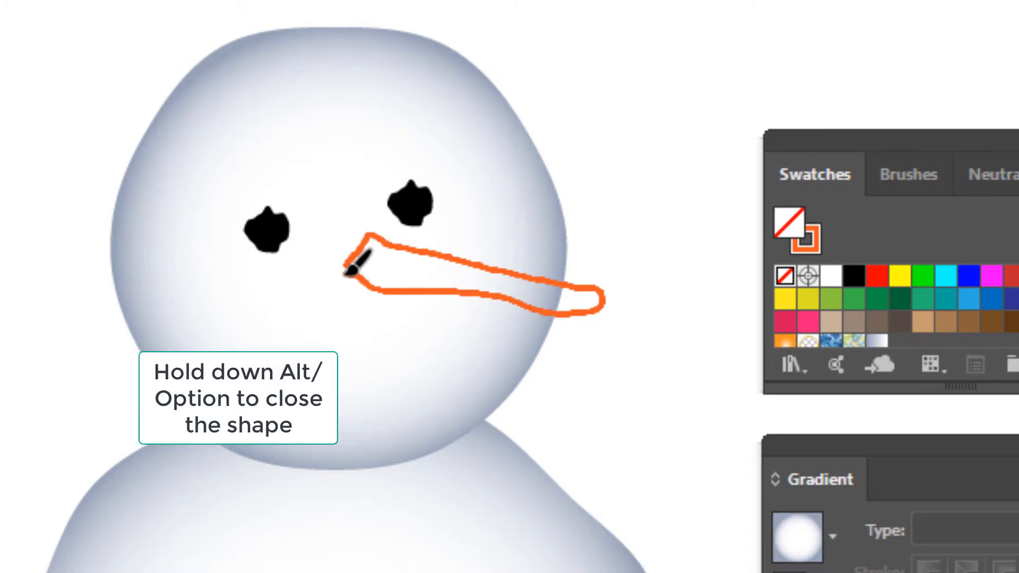
drag(347, 275, 347, 273)
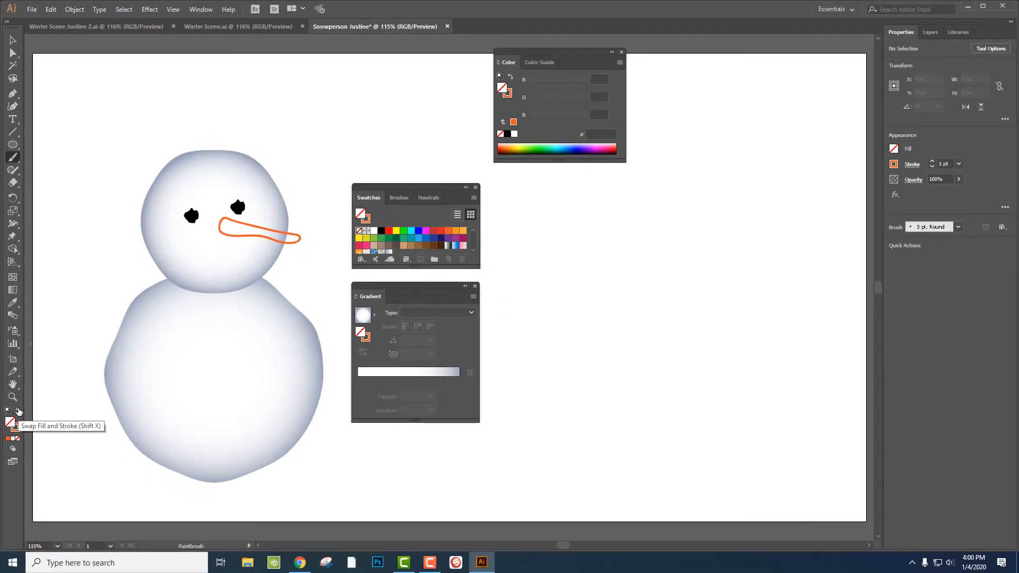
Select the carrot nose and swap its fill and stroke, giving it a solid orange fill with no stroke
key(v)
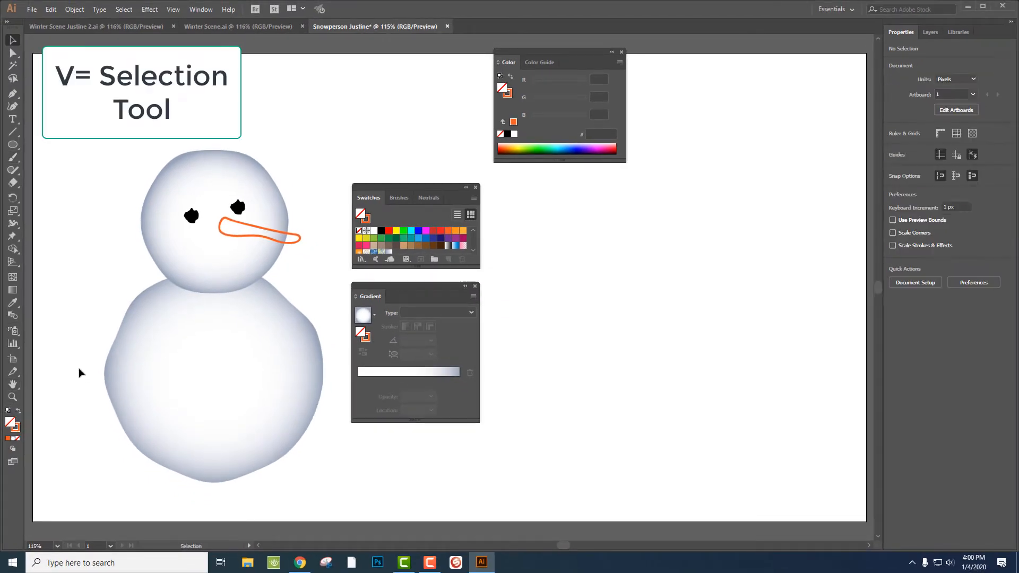
click(275, 234)
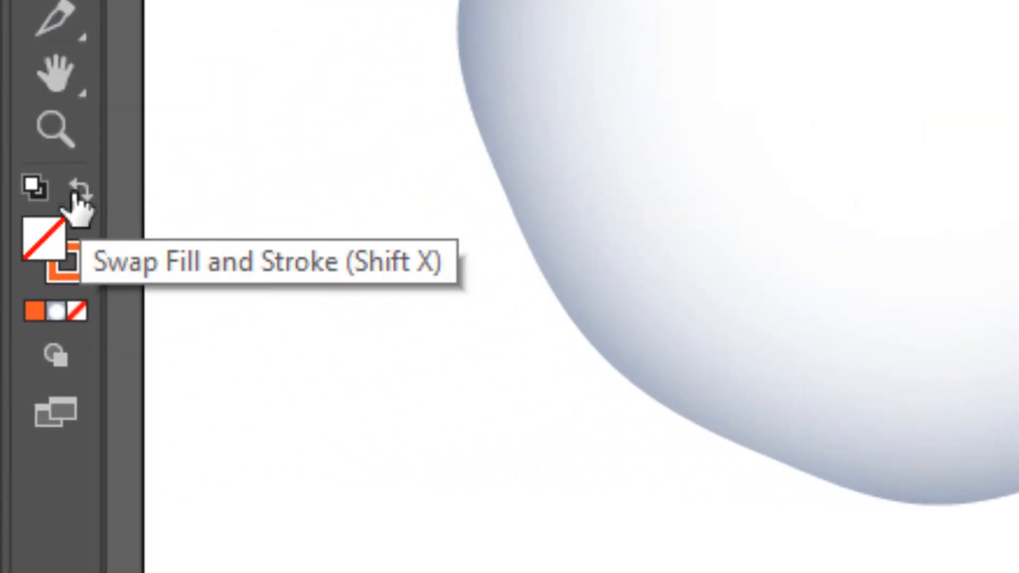
click(77, 187)
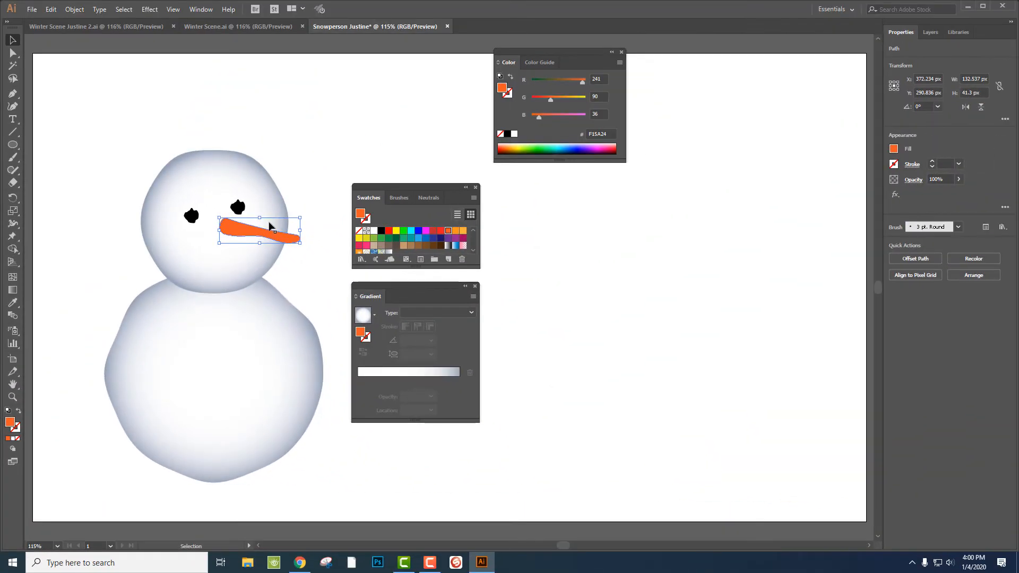
Slim the carrot nose's tip by moving the two anchor points on its lower edge near the tip inward
click(13, 396)
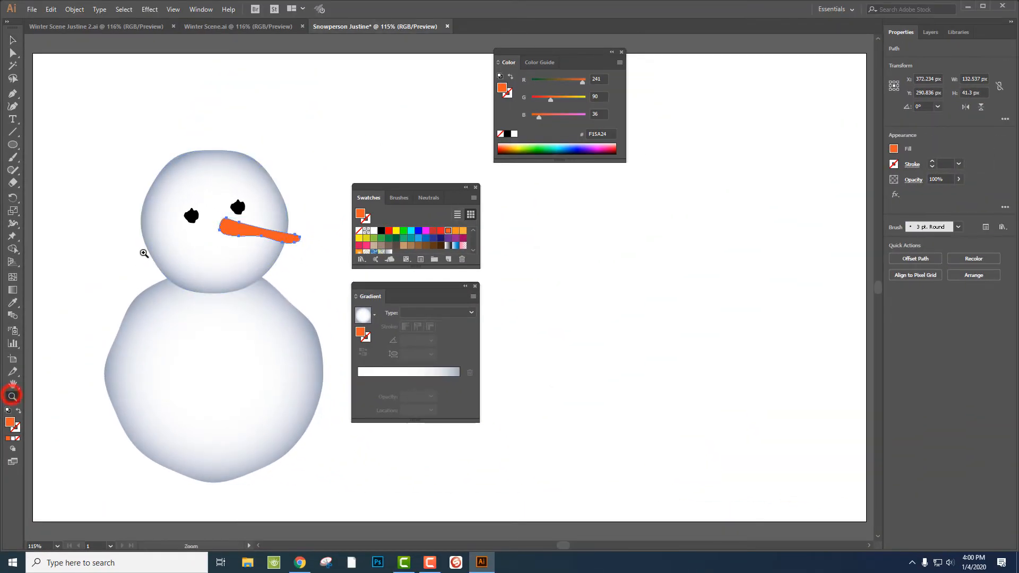
drag(180, 166, 323, 264)
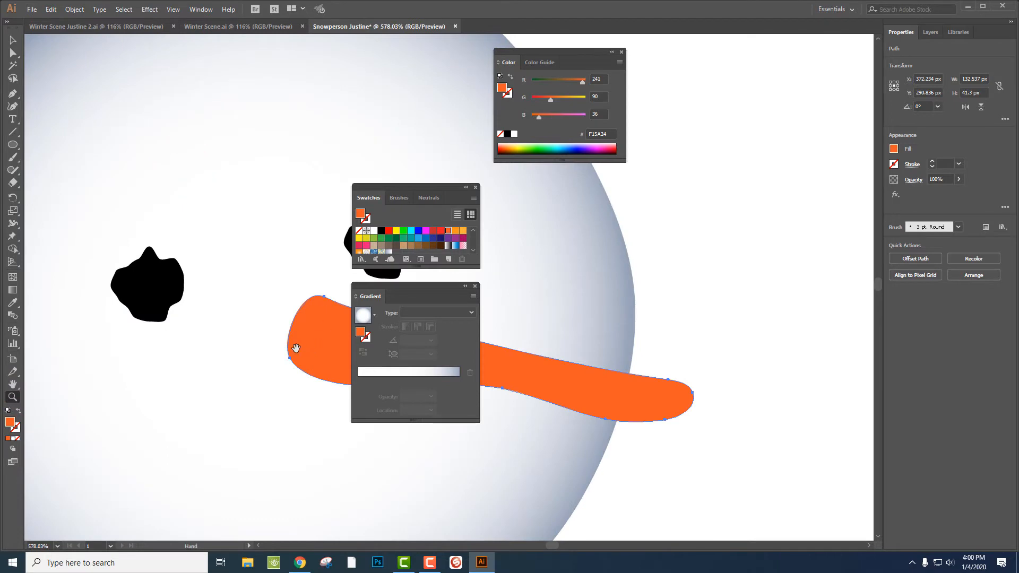
drag(296, 348, 81, 192)
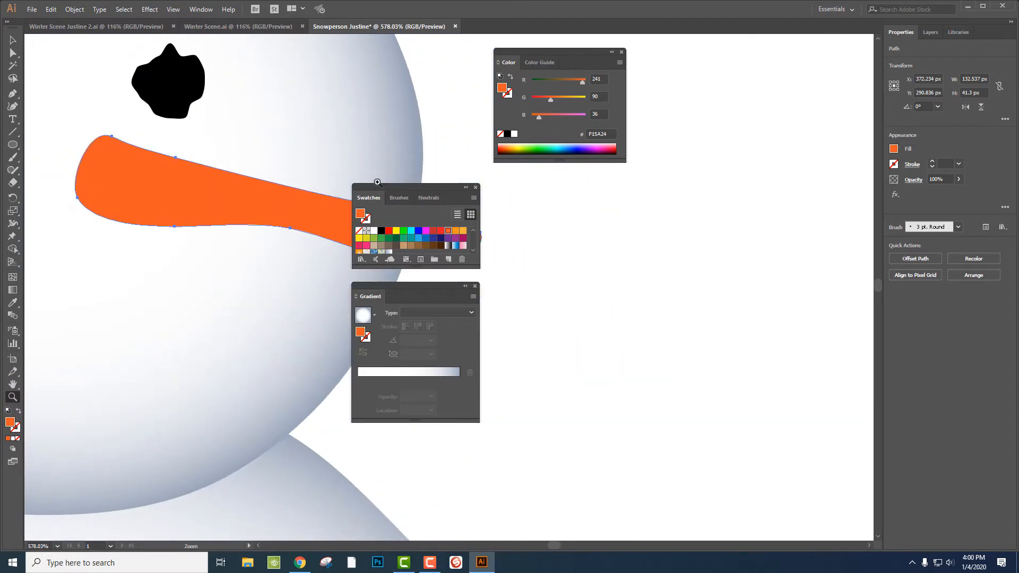
drag(368, 186, 536, 181)
drag(423, 288, 468, 287)
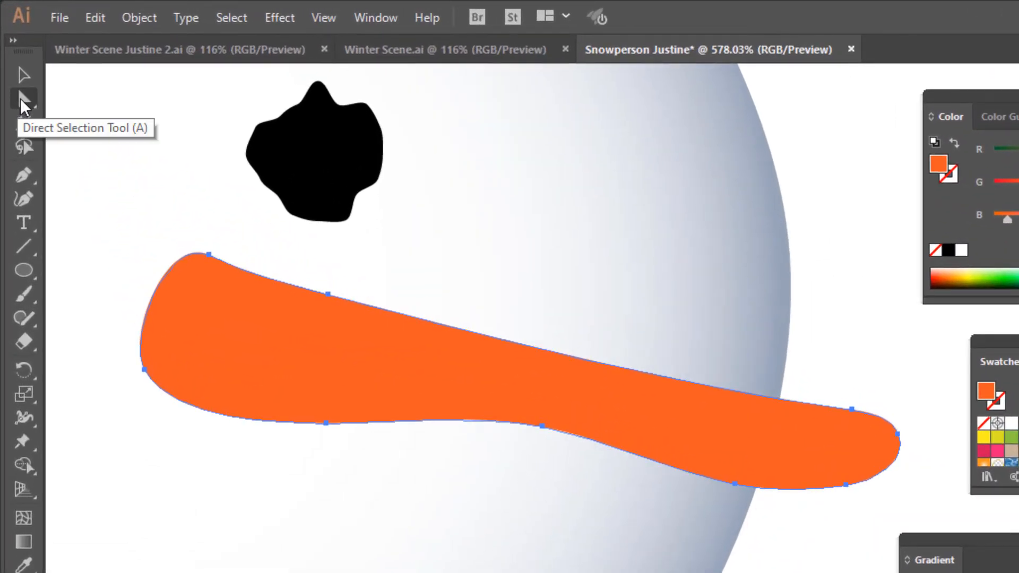
click(20, 98)
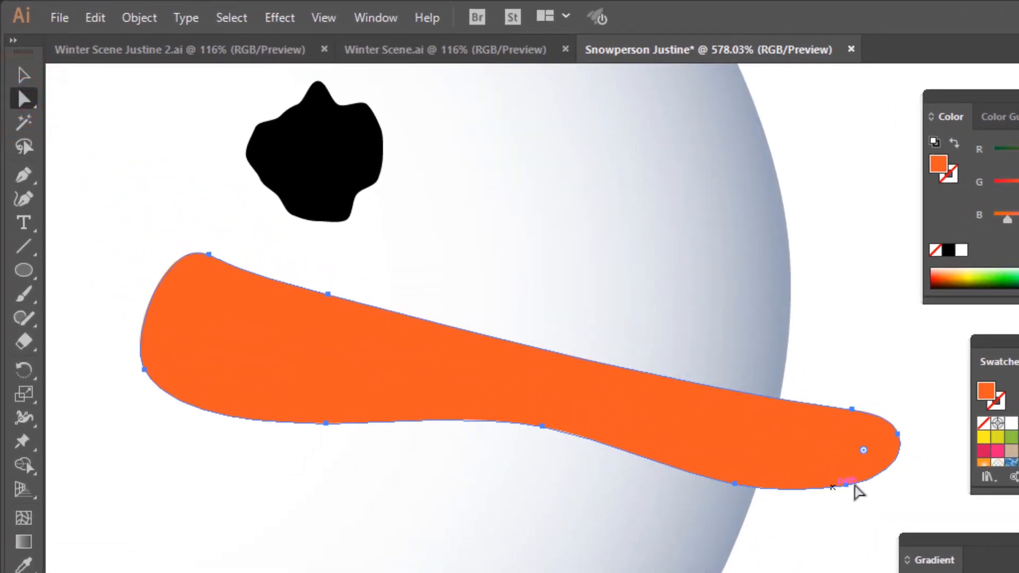
drag(846, 485, 836, 477)
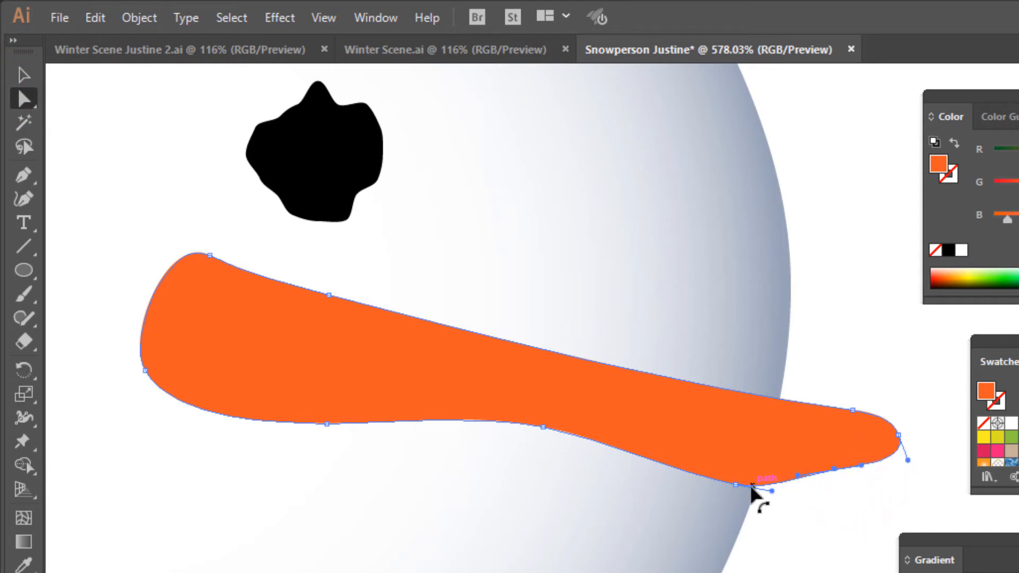
drag(737, 484, 699, 468)
Widen the carrot nose's base by moving its left anchor point slightly down and outward, and deselect the nose
click(146, 370)
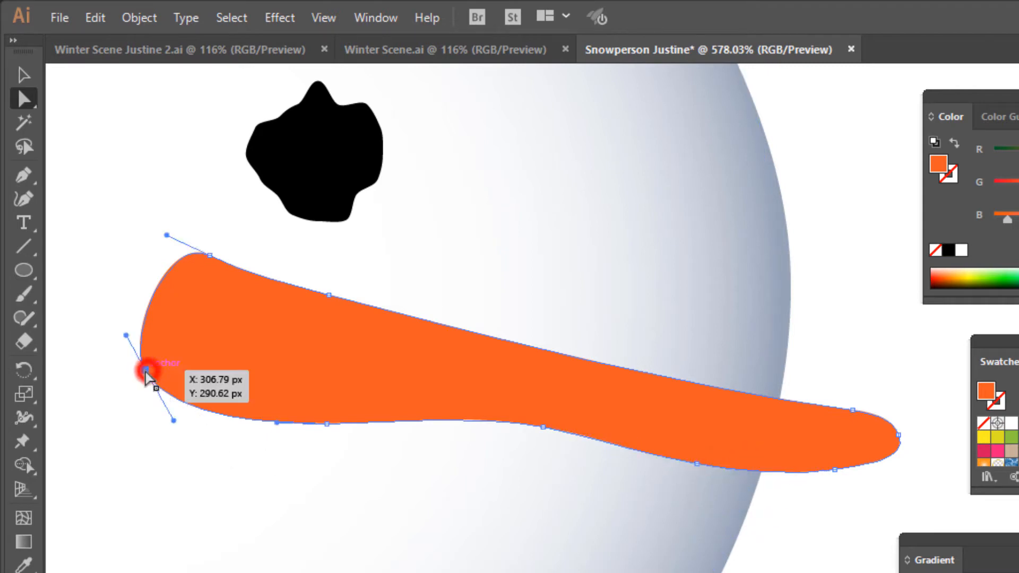
drag(146, 370, 133, 390)
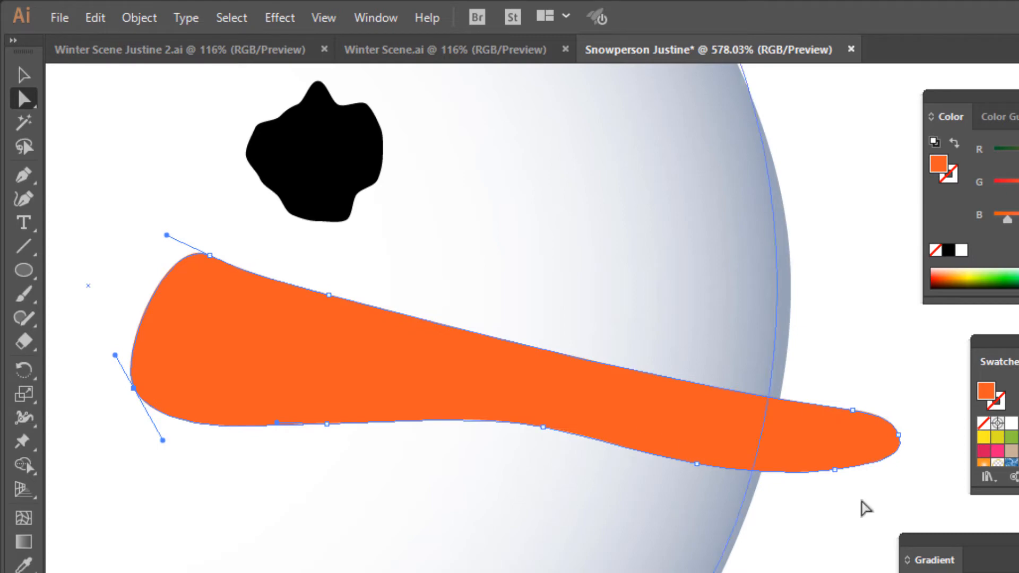
key(ctrl)
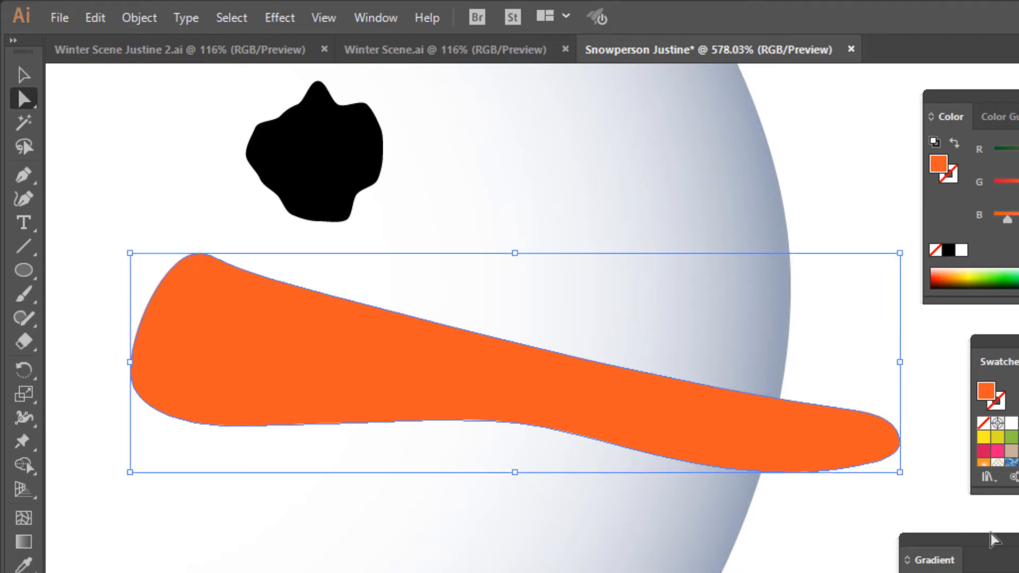
key(ctrl+0)
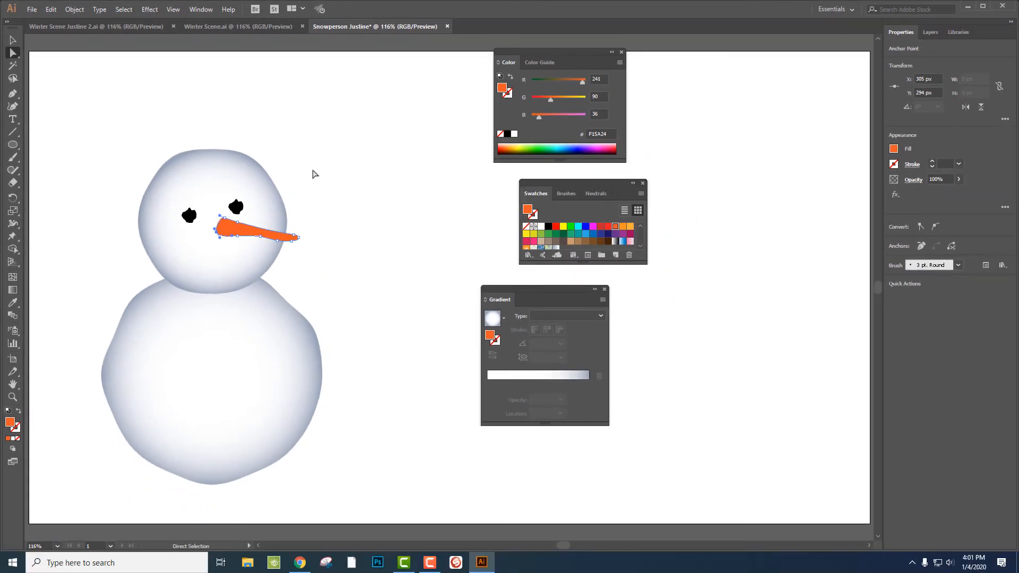
click(309, 168)
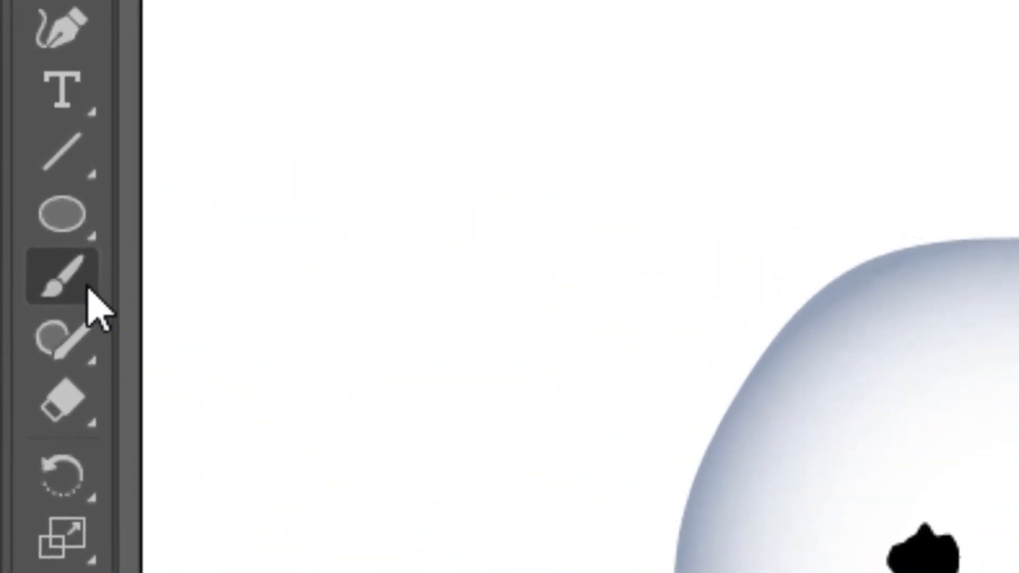
Paint a small curved smile below the nose with the Paintbrush, using a black stroke and no fill
click(59, 282)
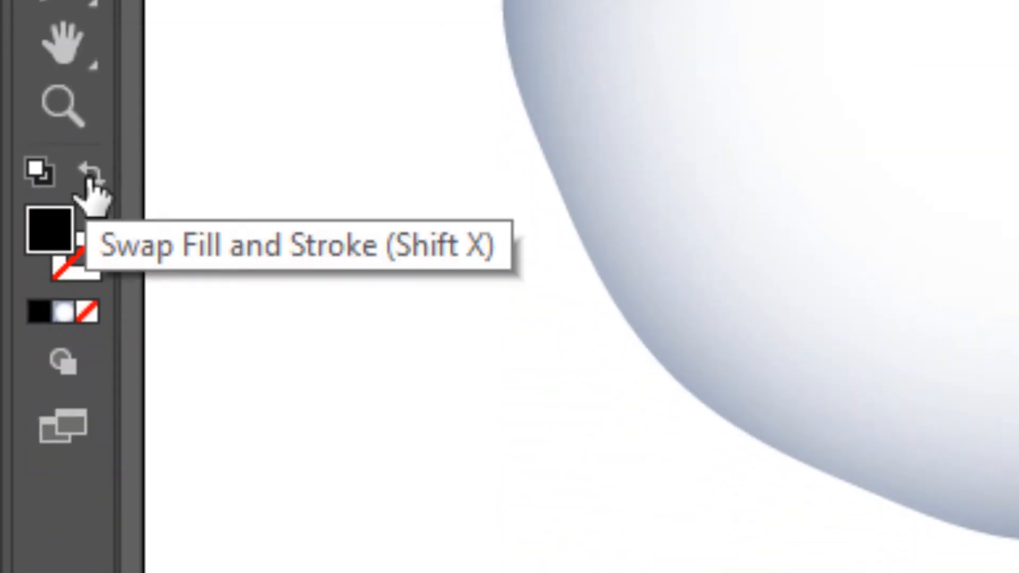
click(90, 175)
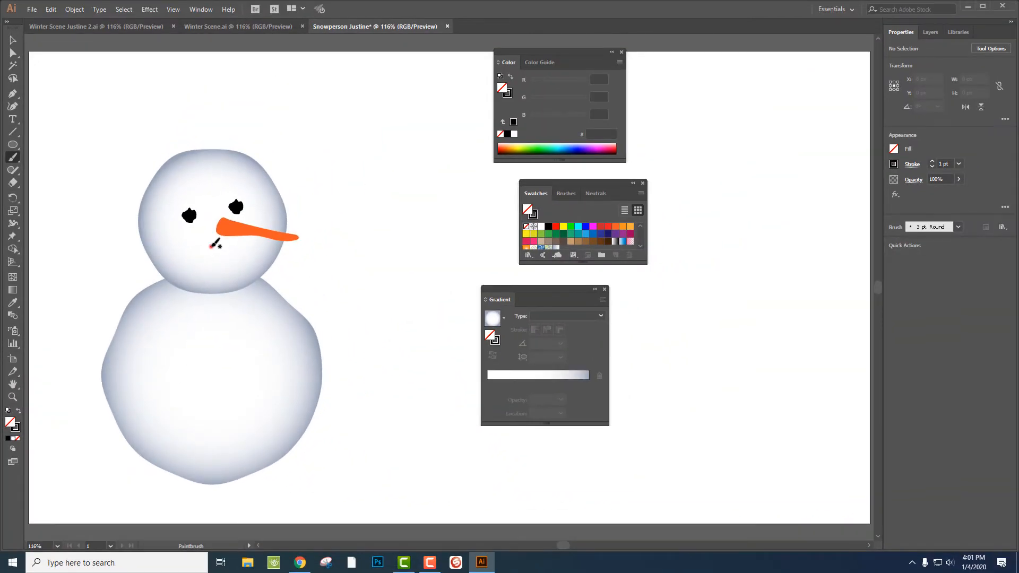
drag(211, 247, 234, 244)
Paint a closed scarf band around the neck, between head and body, with the Paintbrush using a red stroke and no fill
click(600, 226)
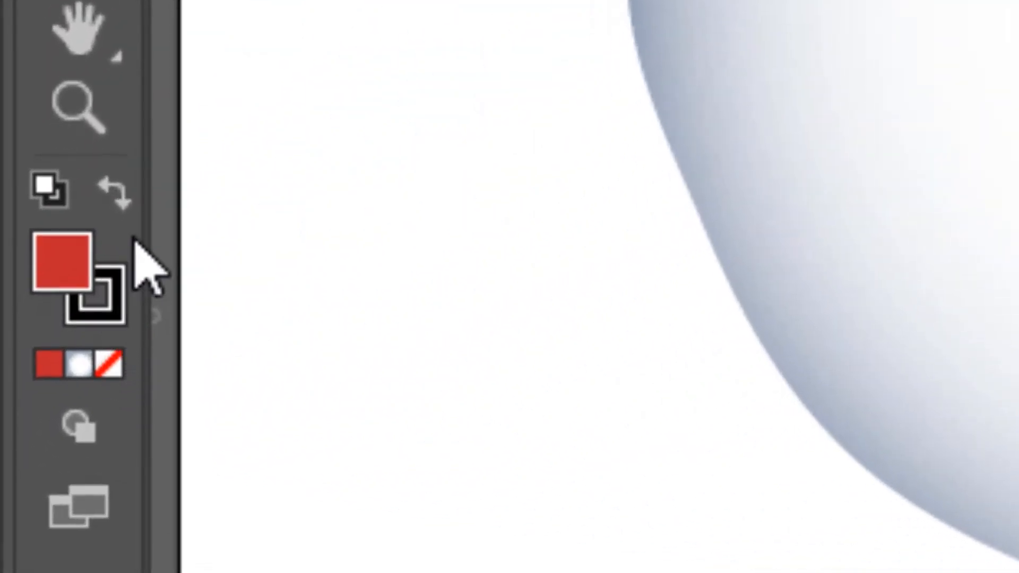
click(111, 194)
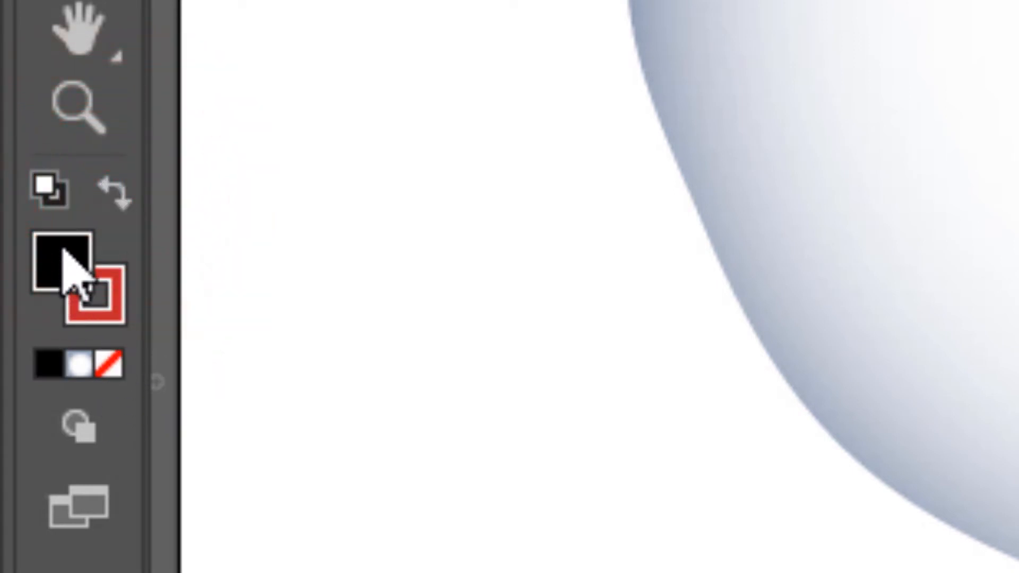
click(109, 369)
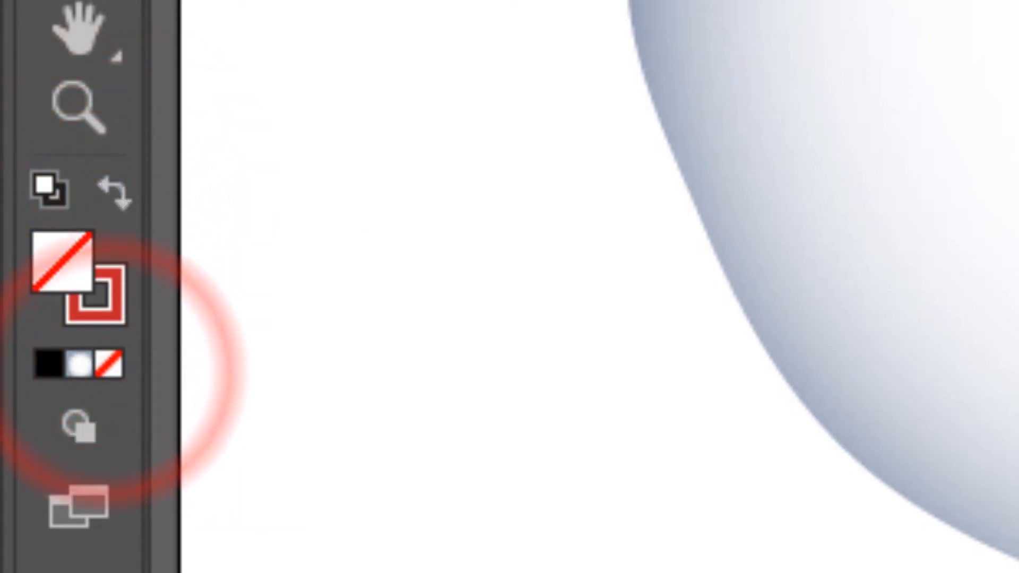
click(74, 108)
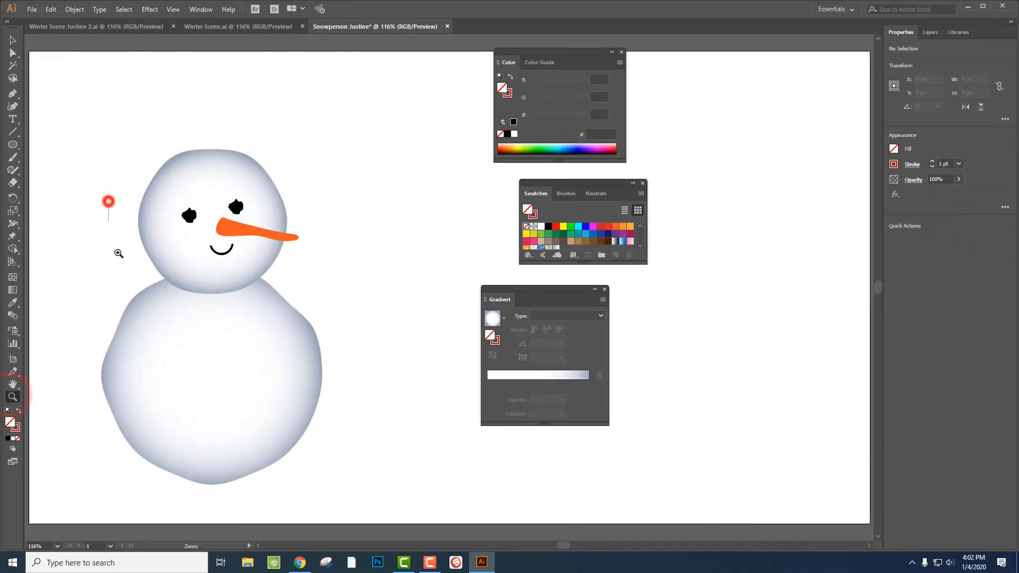
drag(107, 200, 324, 358)
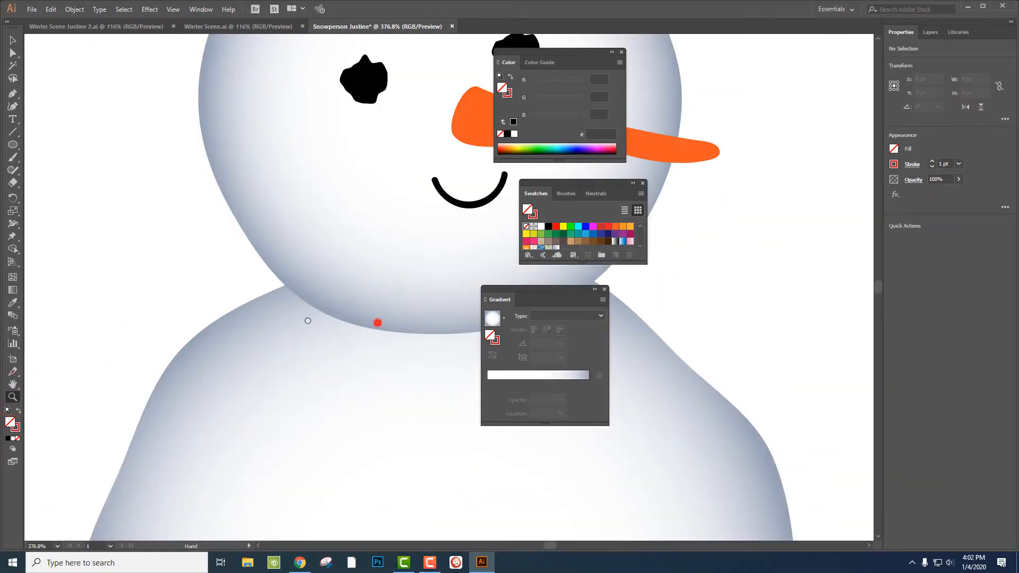
drag(307, 320, 228, 273)
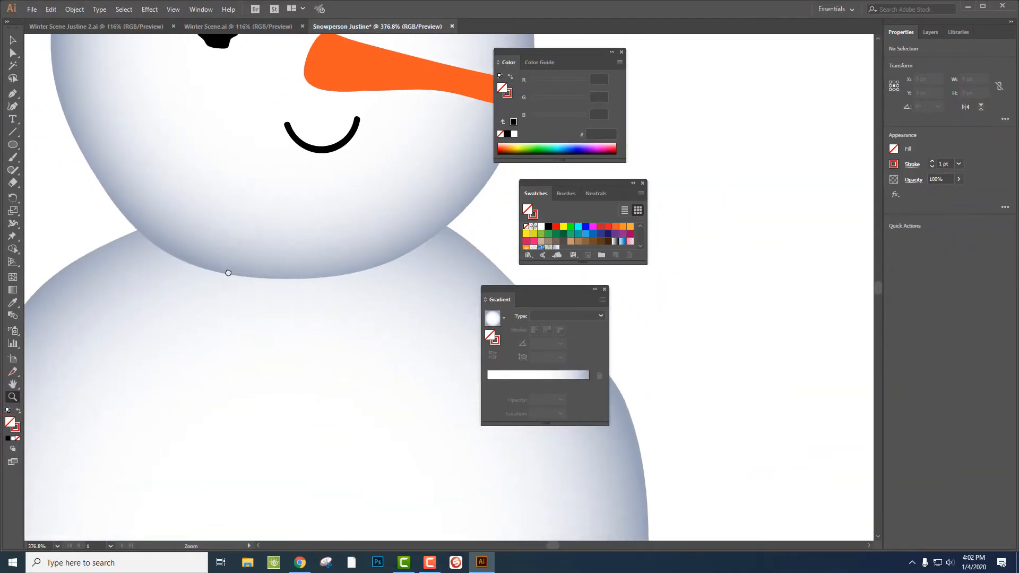
alt+click(228, 273)
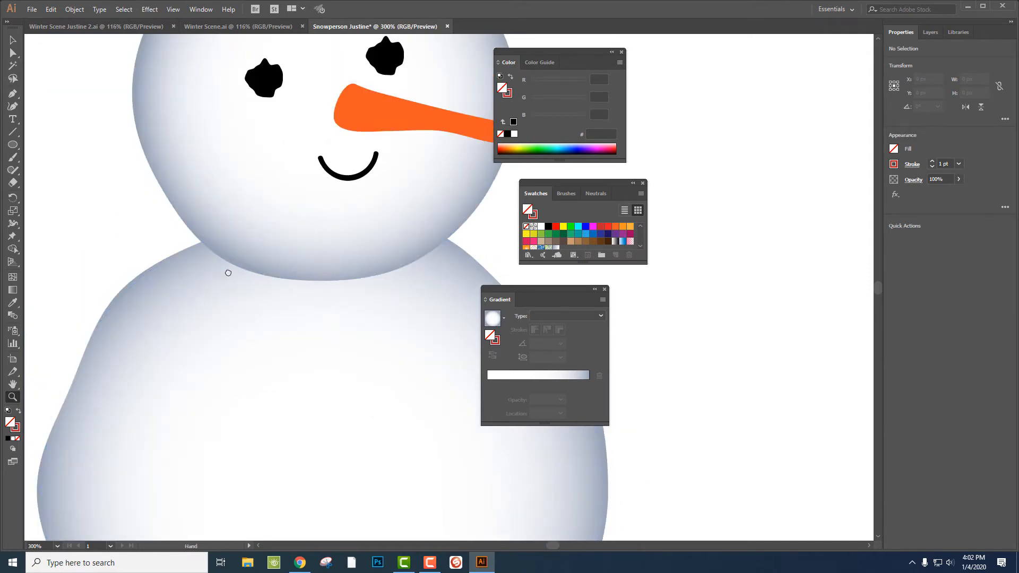
drag(228, 272, 219, 269)
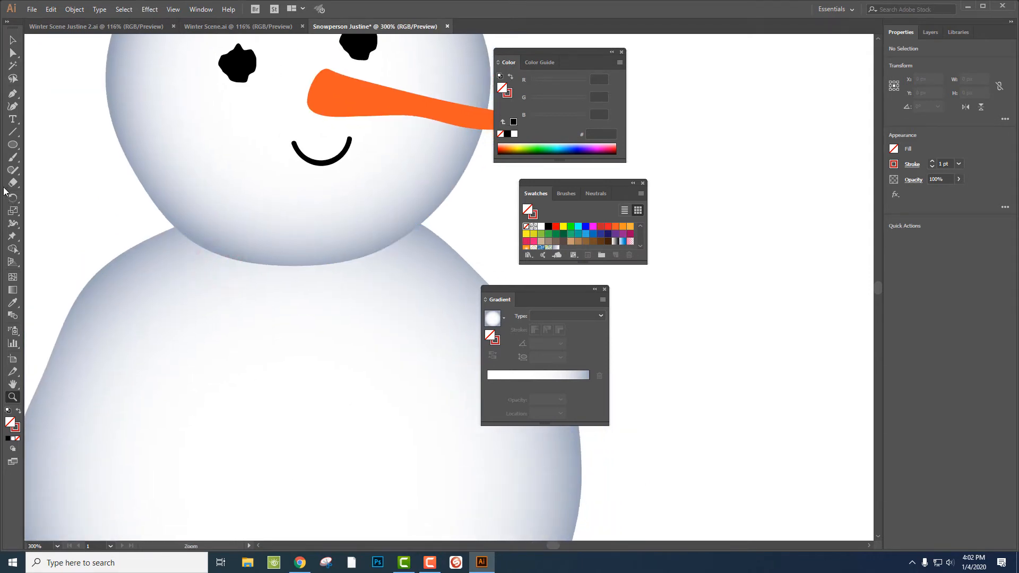
click(13, 157)
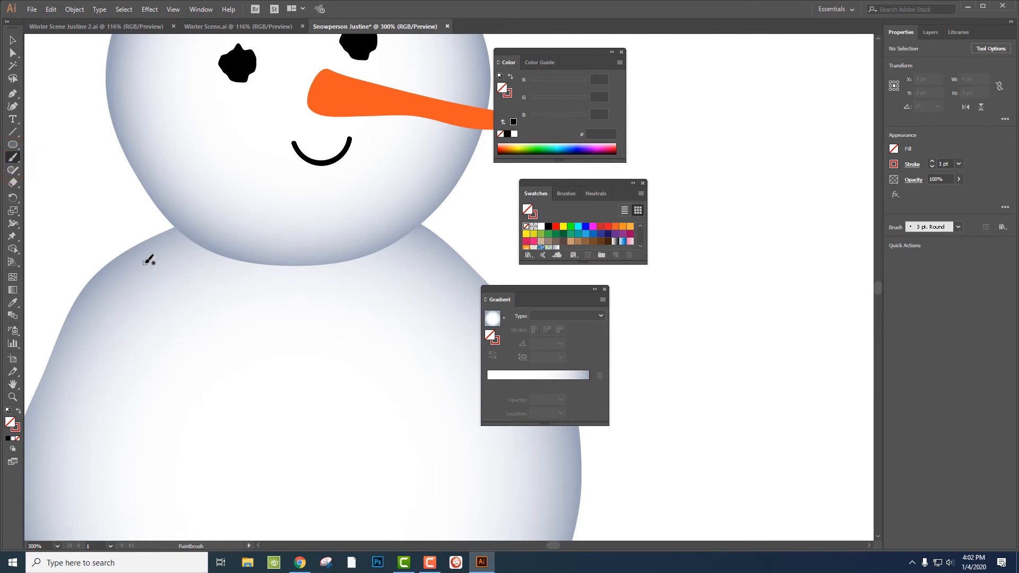
mouse_move(141, 267)
mouse_down()
mouse_move(137, 223)
mouse_move(168, 196)
mouse_up()
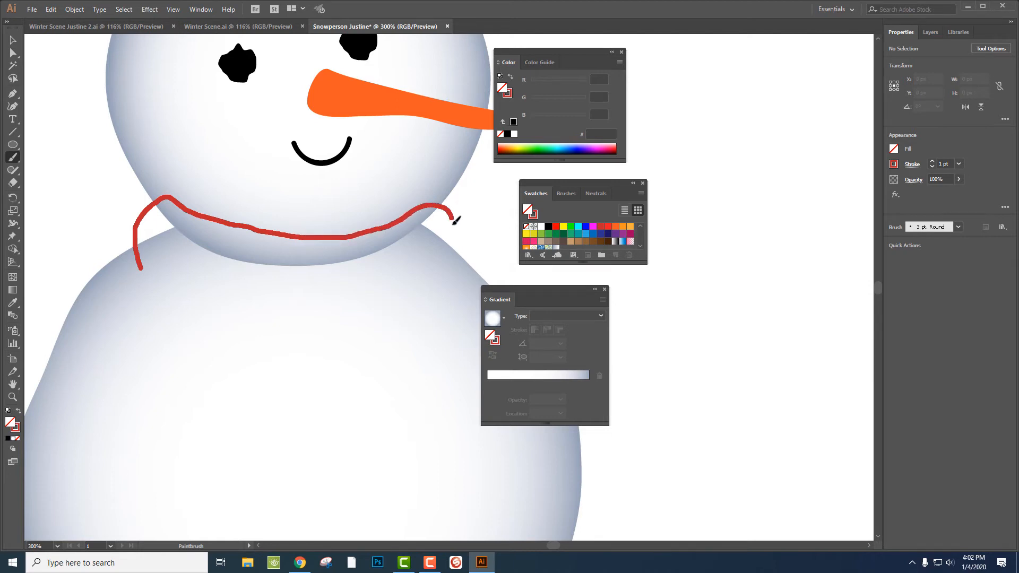
mouse_move(431, 284)
mouse_down()
mouse_move(359, 297)
mouse_move(209, 294)
mouse_move(158, 274)
mouse_up()
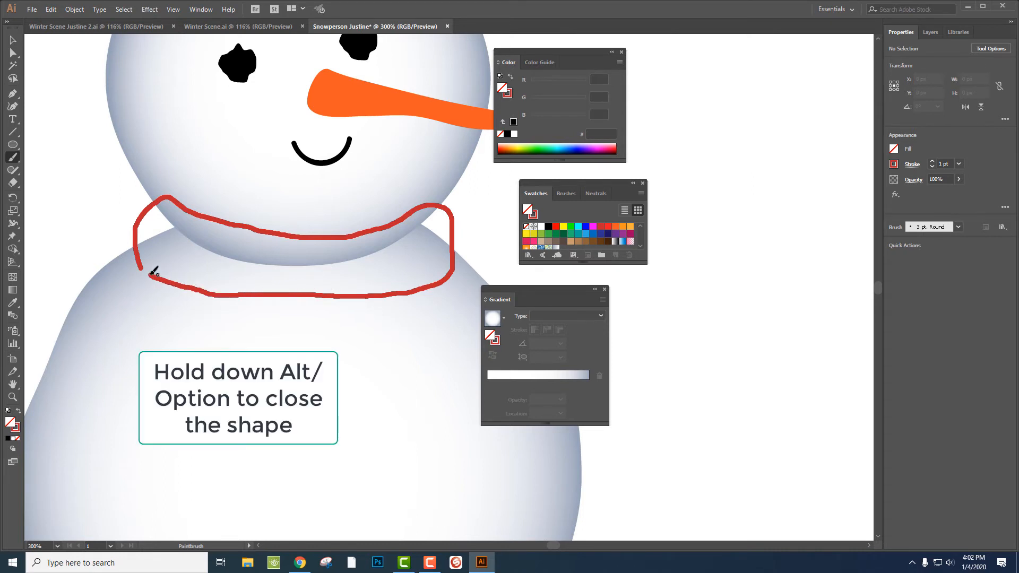
drag(149, 273, 147, 271)
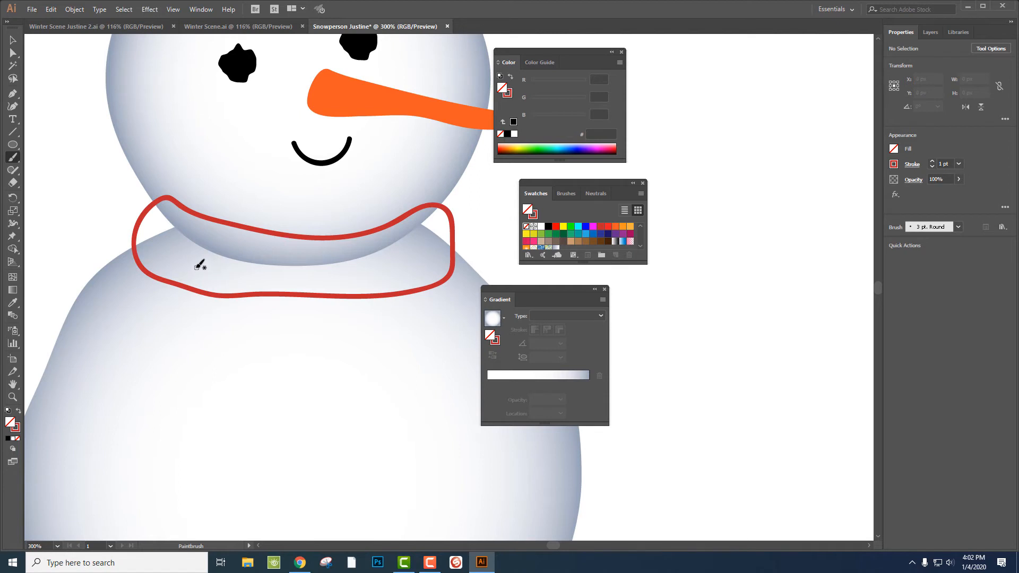
Paint a closed scarf tail hanging from the neck band, and give both scarf shapes a red fill with no stroke
mouse_move(191, 267)
mouse_down()
mouse_move(136, 373)
mouse_move(64, 444)
mouse_move(63, 465)
mouse_move(149, 520)
mouse_move(171, 517)
mouse_move(205, 461)
mouse_move(241, 287)
mouse_up()
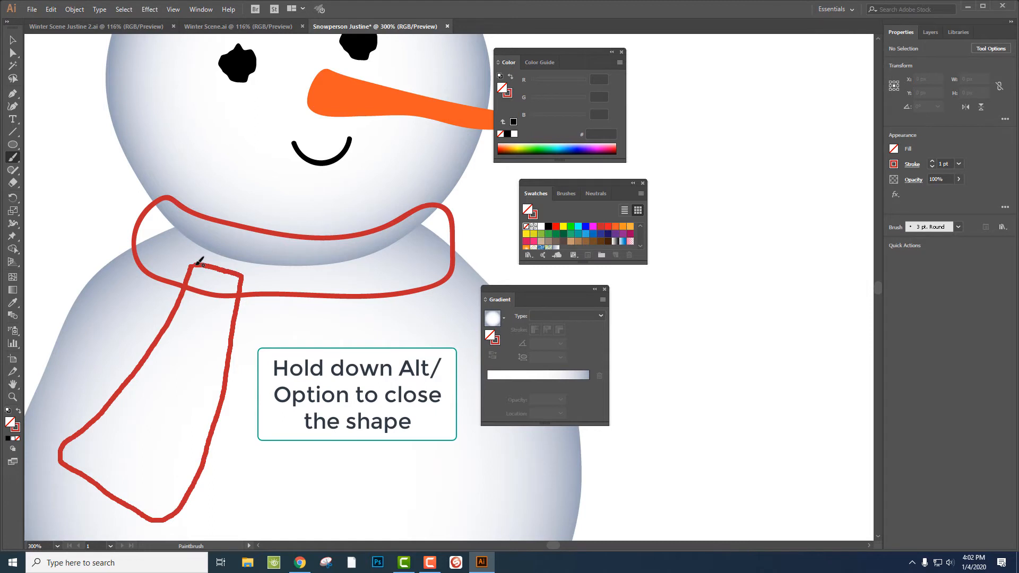
drag(197, 263, 197, 263)
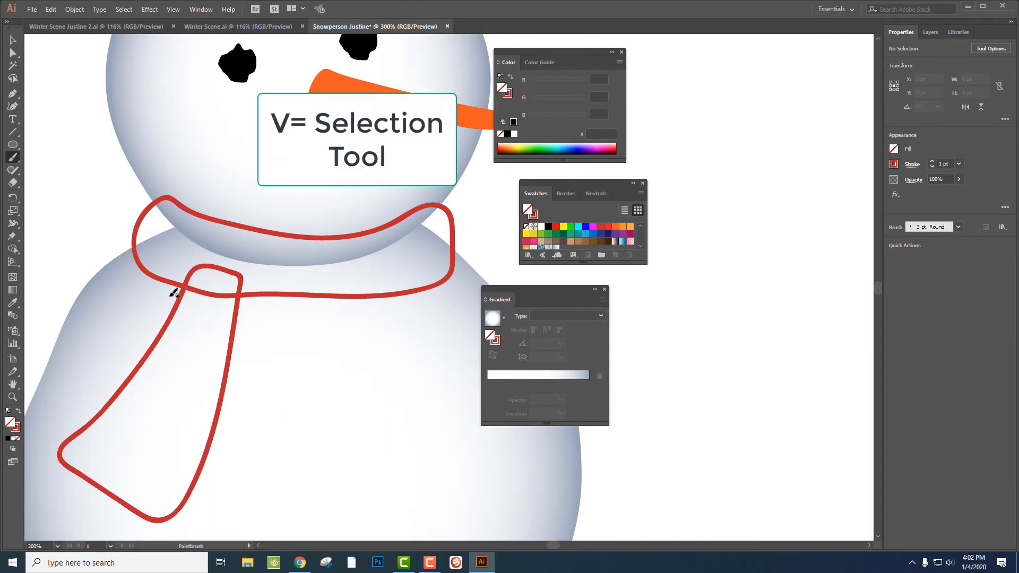
key(v)
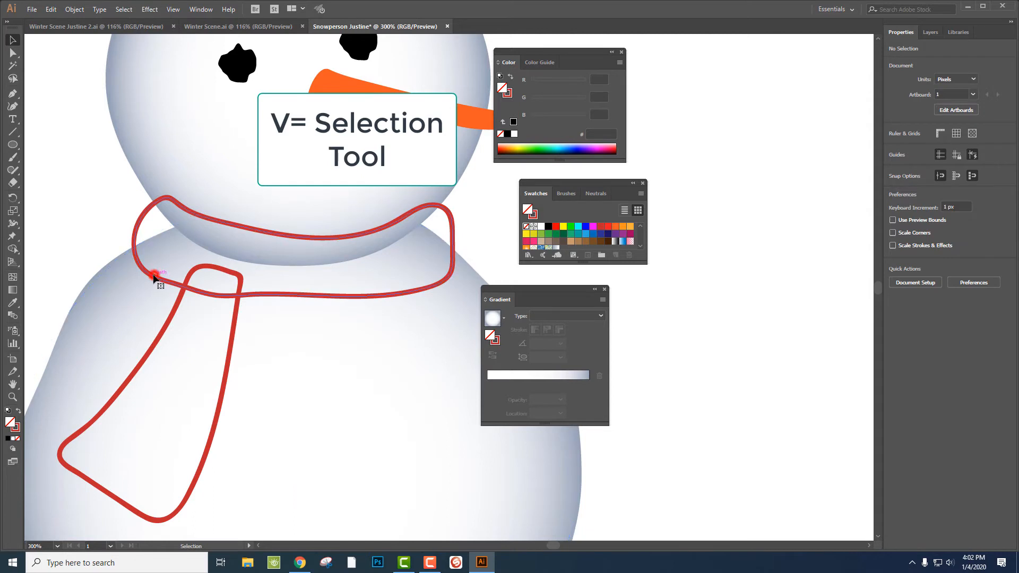
click(154, 277)
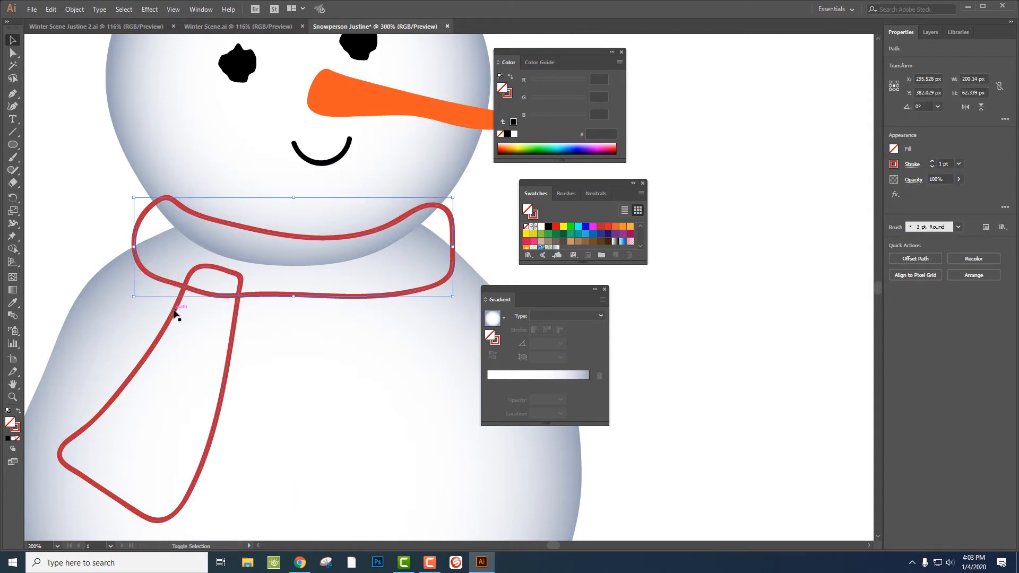
shift+click(175, 317)
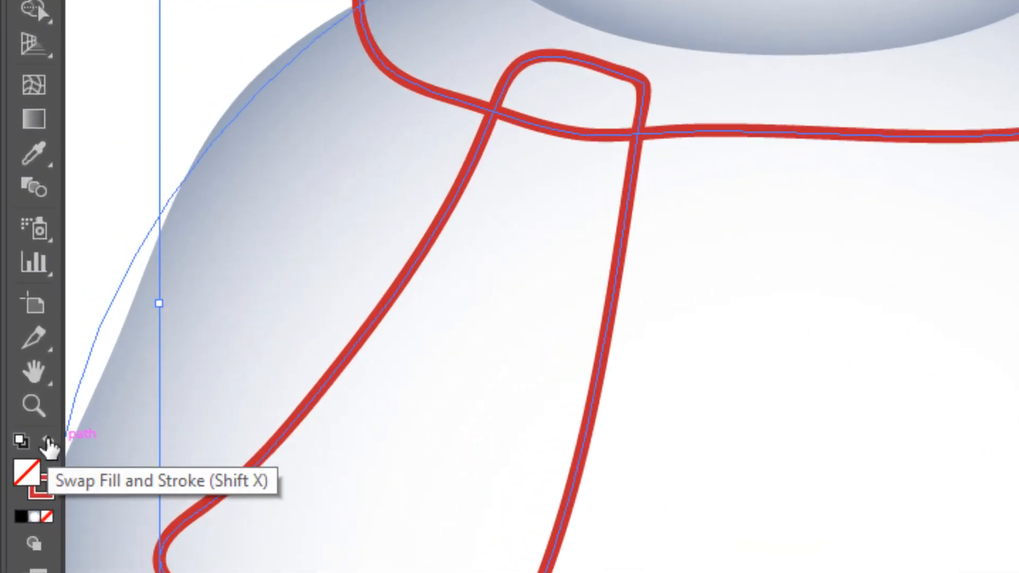
click(48, 442)
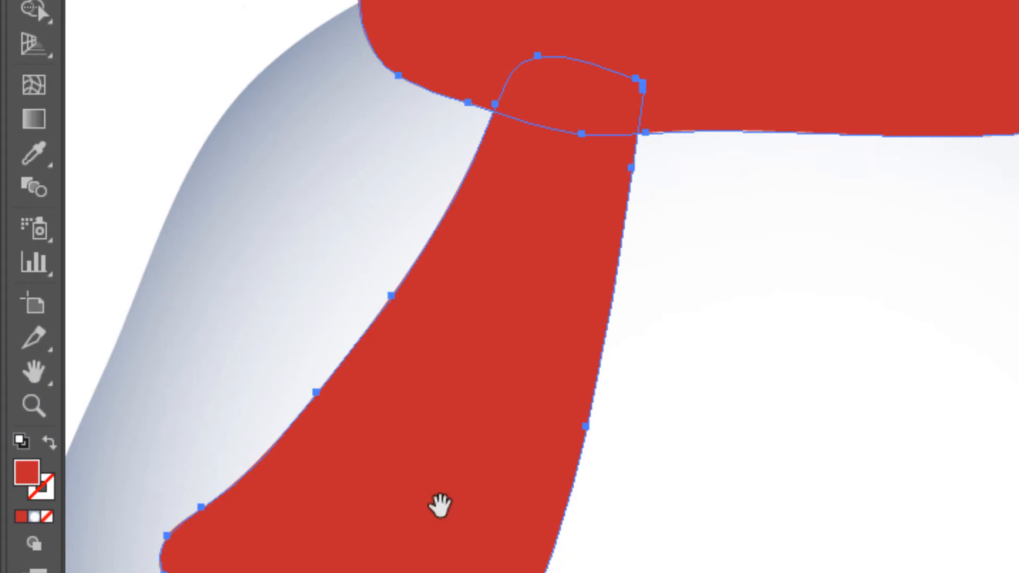
Deselect the scarf and paint a row of short fringe strands along the tail's lower edge with the Paintbrush, using a red stroke and no fill
drag(440, 505, 553, 151)
key(space)
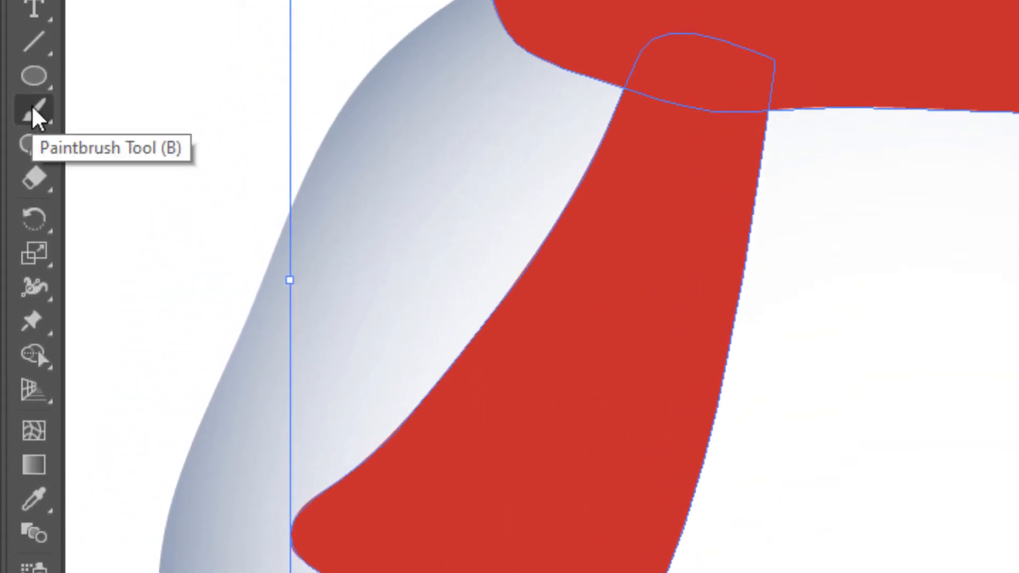
click(33, 108)
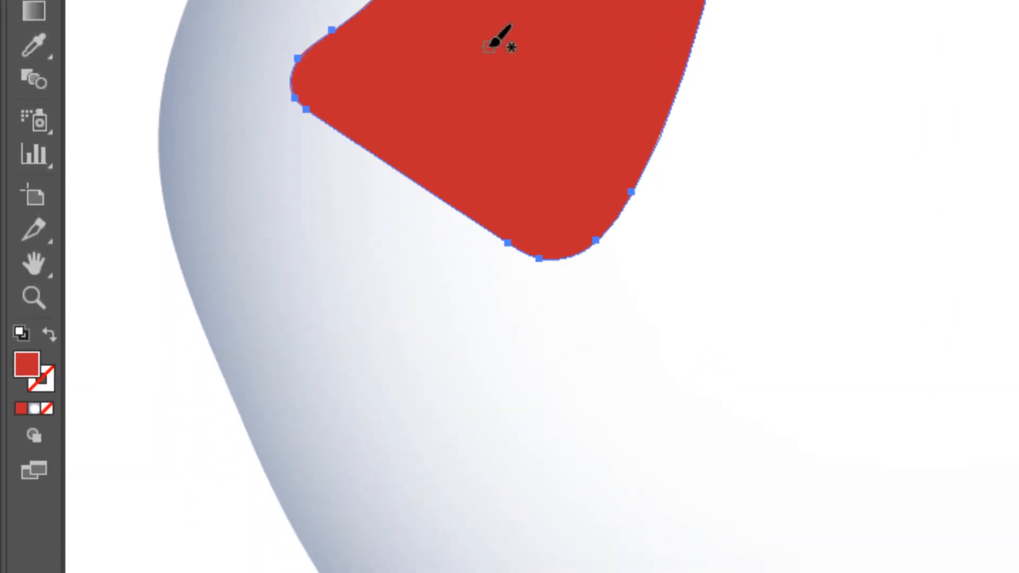
key(ctrl+shift+a)
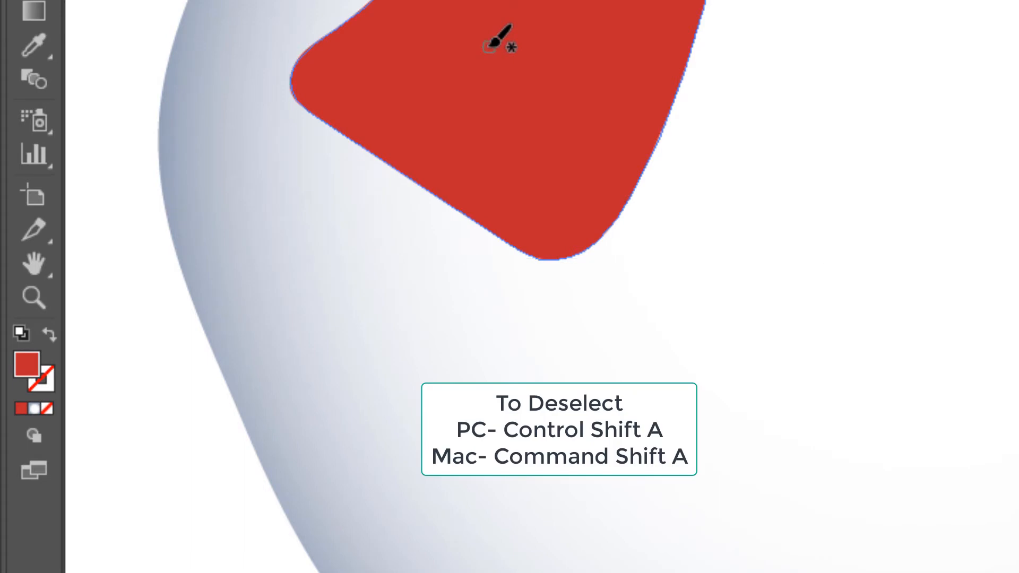
click(48, 337)
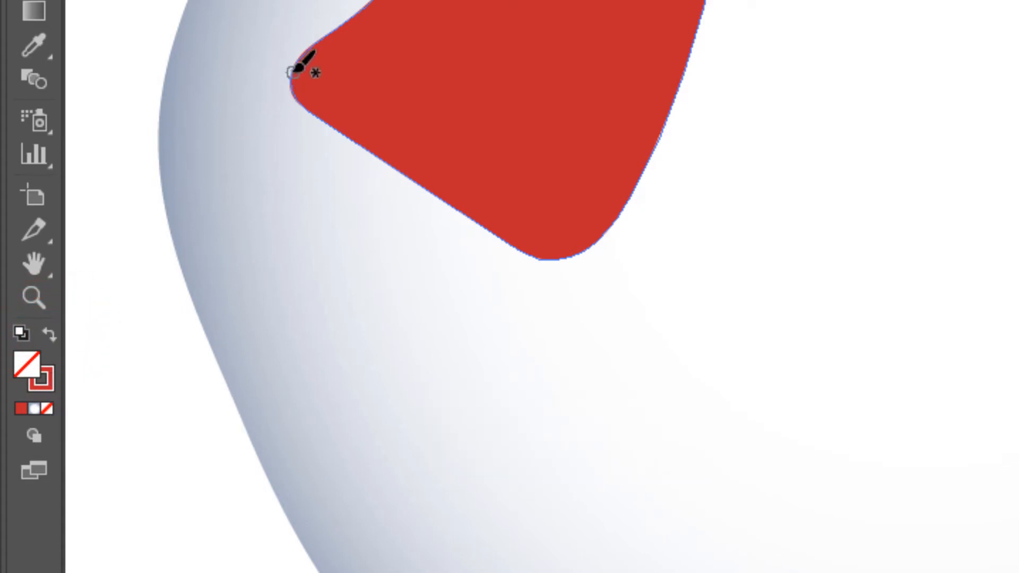
drag(291, 76, 225, 158)
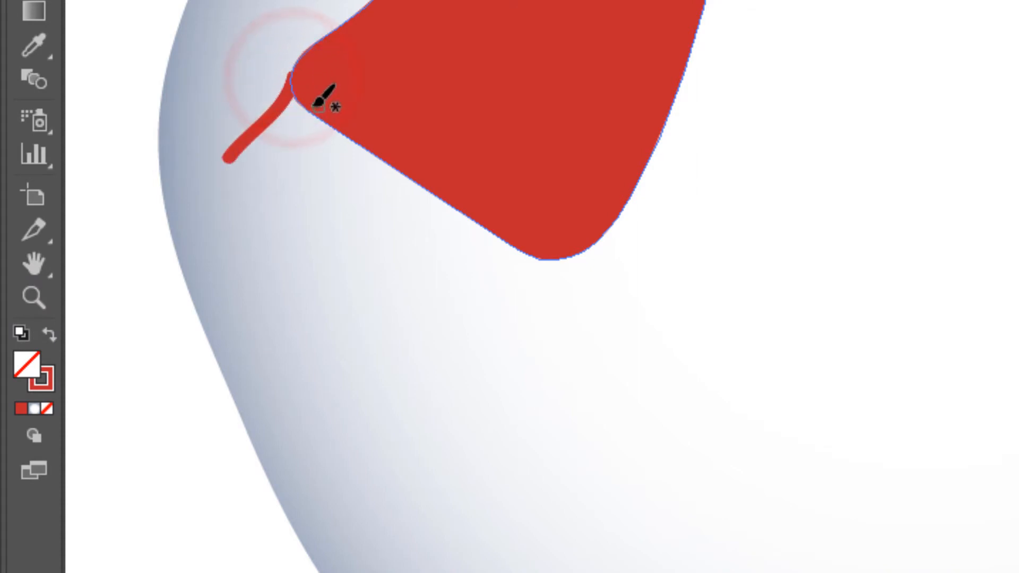
mouse_move(310, 105)
mouse_down()
mouse_move(284, 154)
mouse_move(243, 178)
mouse_up()
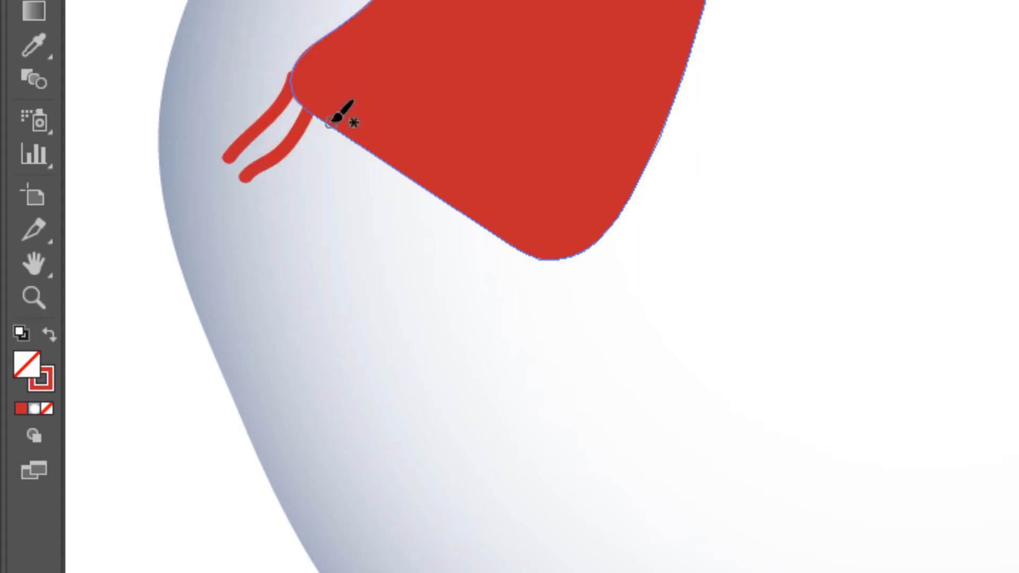
drag(329, 121, 274, 207)
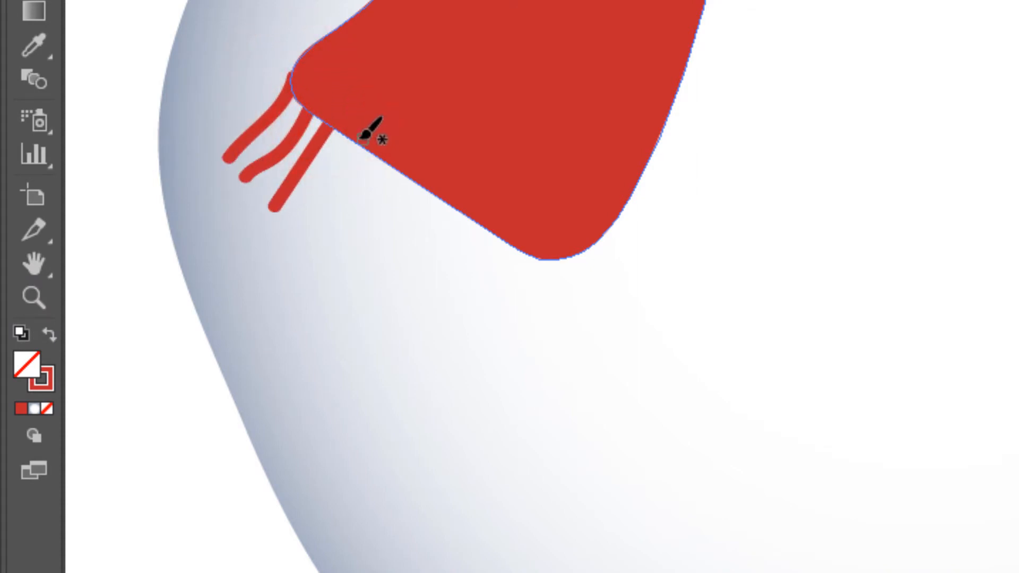
drag(354, 139, 326, 239)
drag(397, 164, 353, 236)
drag(418, 184, 389, 276)
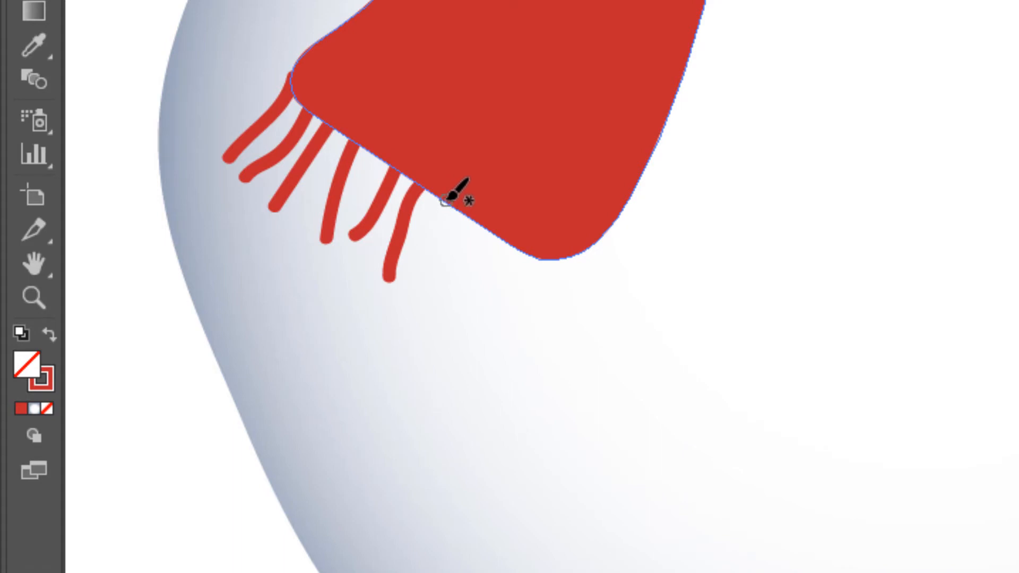
drag(448, 199, 425, 280)
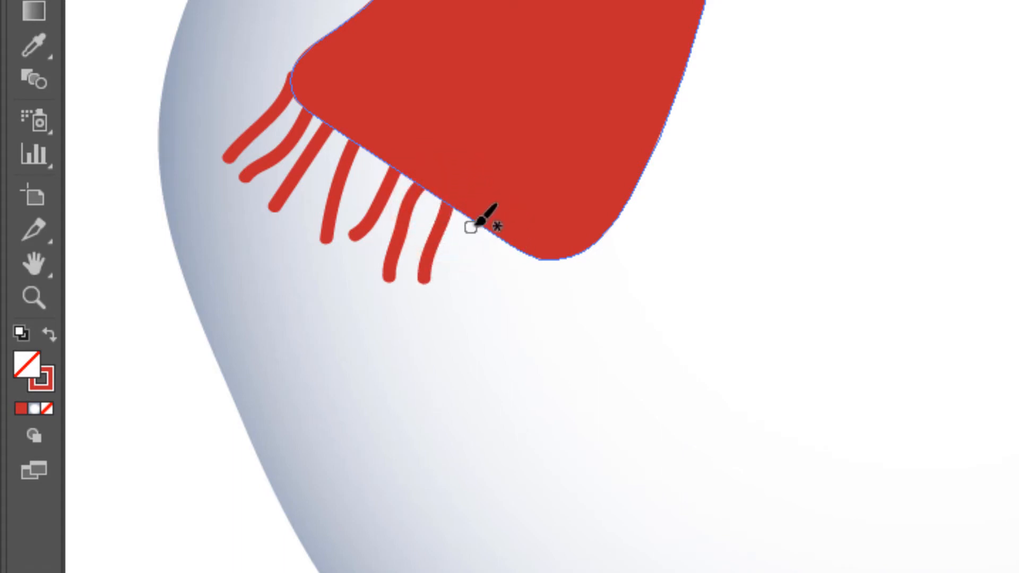
mouse_move(488, 229)
mouse_down()
mouse_move(485, 269)
mouse_move(456, 303)
mouse_up()
drag(533, 259, 519, 332)
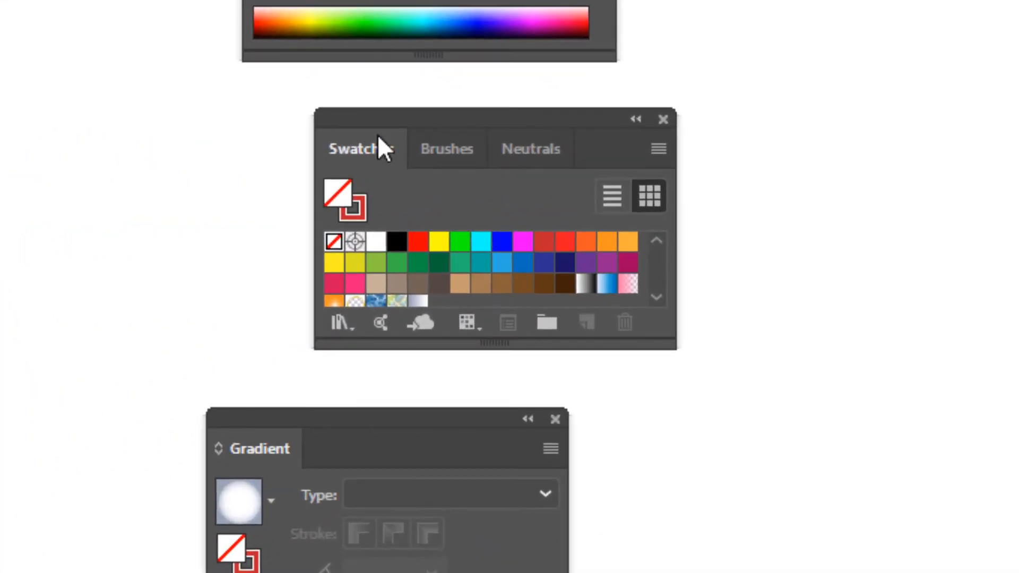
Extend the Swatches panel to show its gray group, and paint a closed hat brim across the head's top with a light gray stroke and no fill
drag(381, 110, 268, 87)
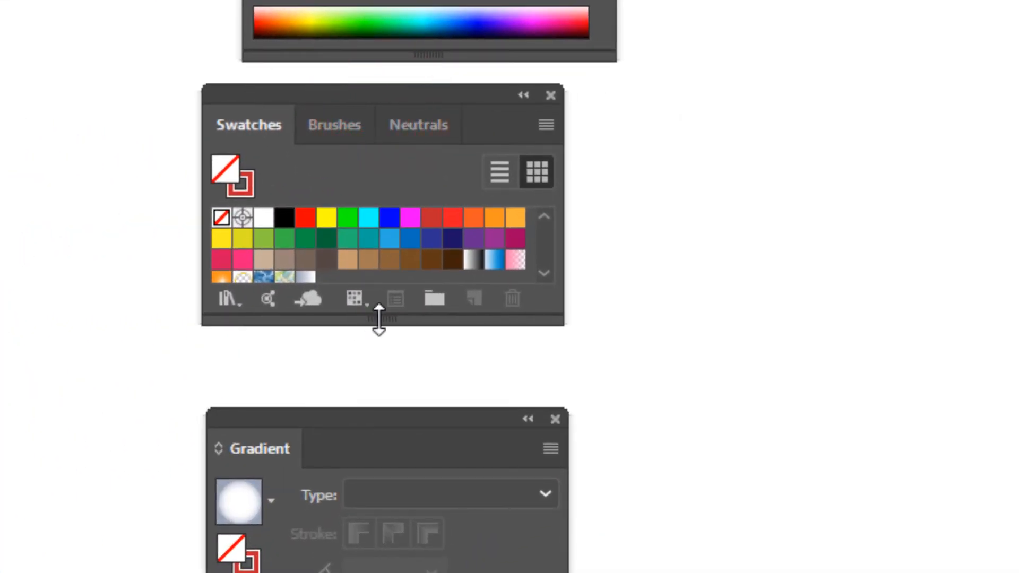
drag(377, 325, 371, 396)
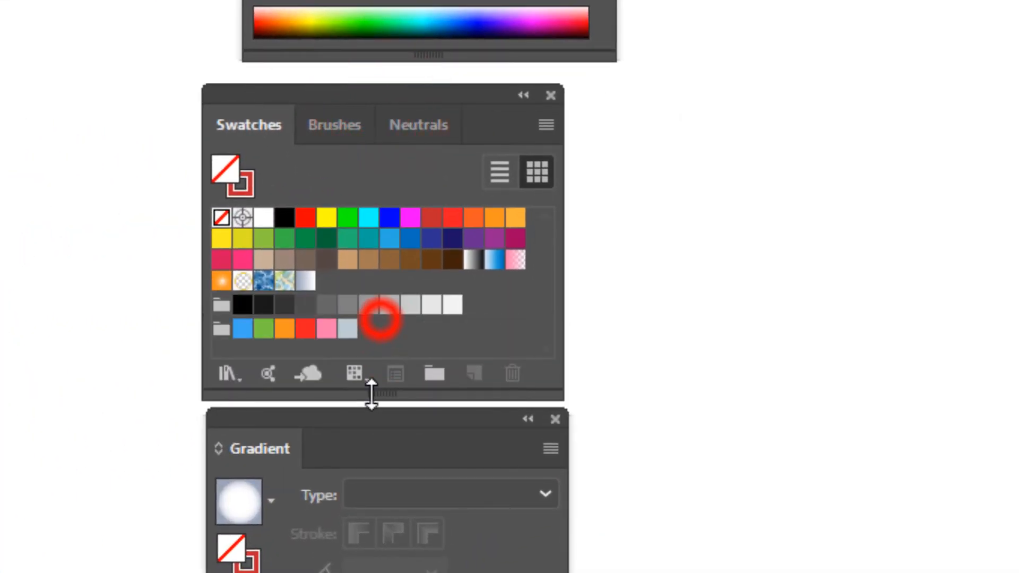
click(431, 305)
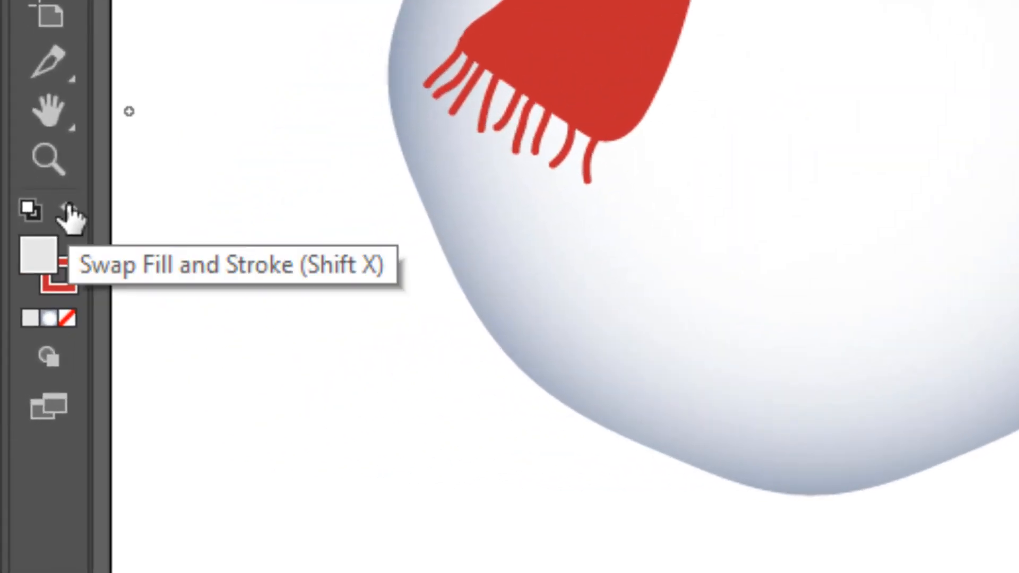
click(70, 210)
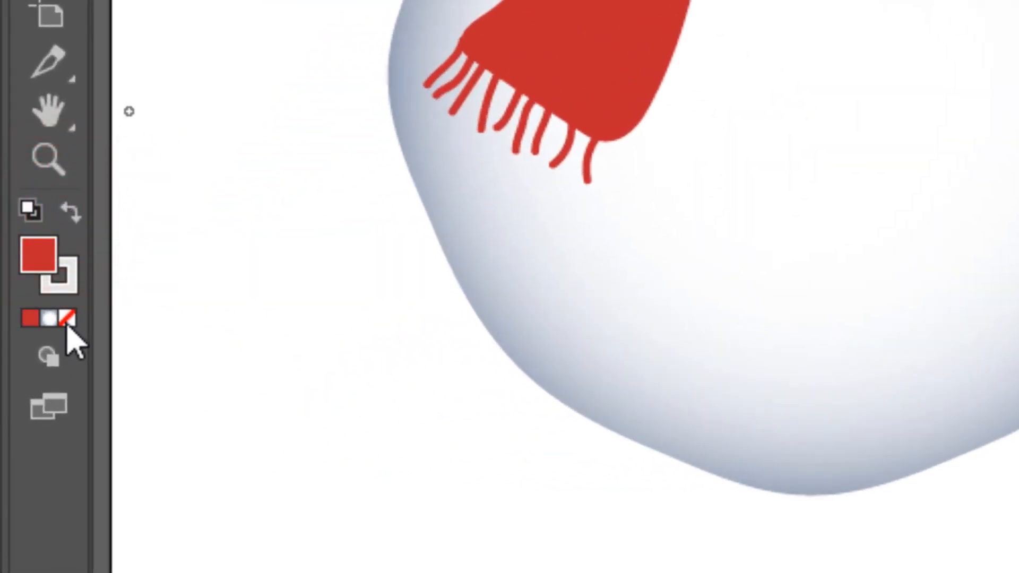
click(68, 318)
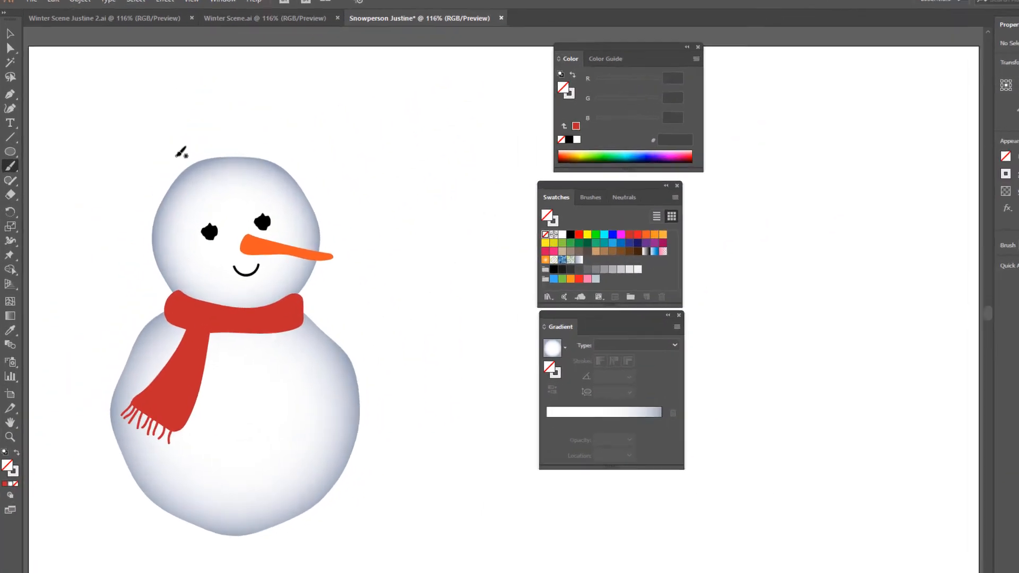
mouse_move(178, 155)
mouse_down()
mouse_move(174, 189)
mouse_move(226, 180)
mouse_up()
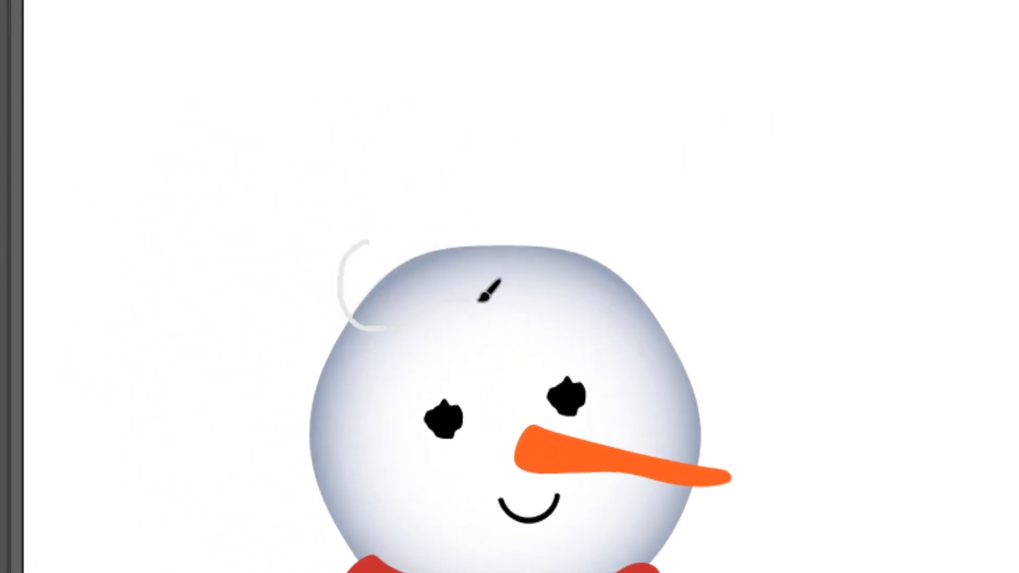
mouse_move(482, 299)
mouse_down()
mouse_move(661, 313)
mouse_move(681, 285)
mouse_move(662, 238)
mouse_move(639, 222)
mouse_move(442, 210)
mouse_move(380, 228)
mouse_up()
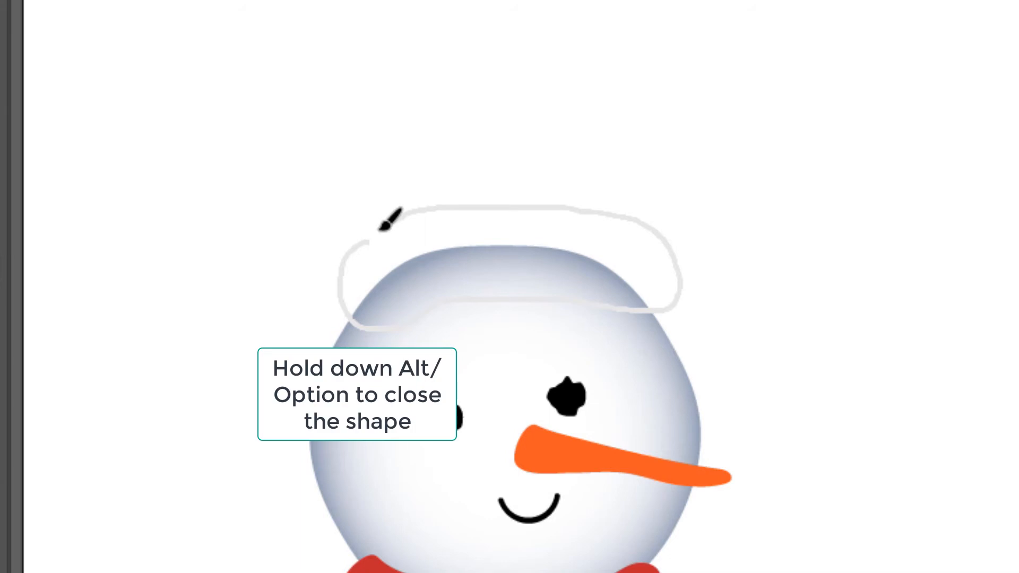
drag(380, 230, 371, 239)
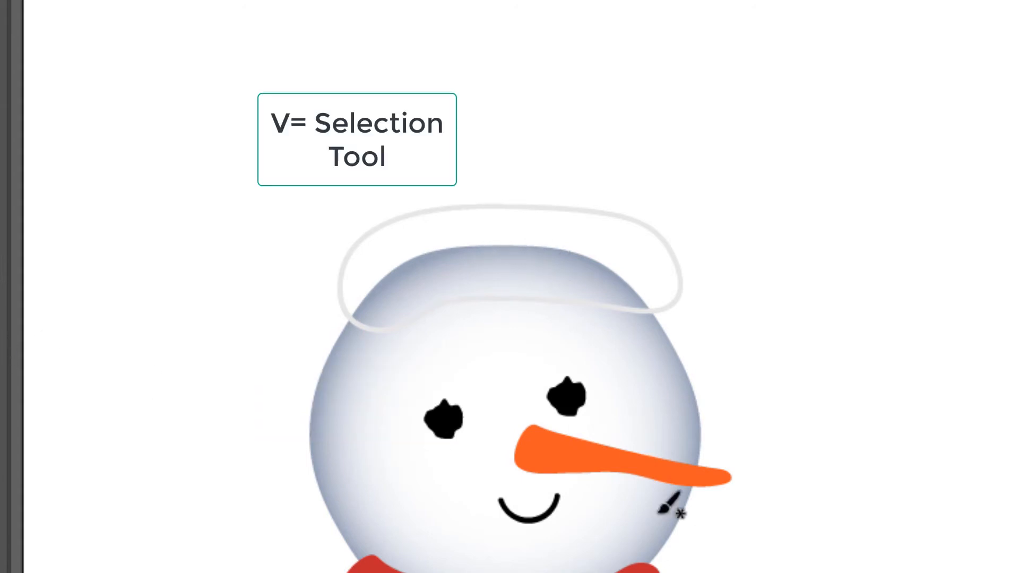
Give the painted hat brim the light gray E6E6E6 as its fill and no stroke
key(v)
click(612, 215)
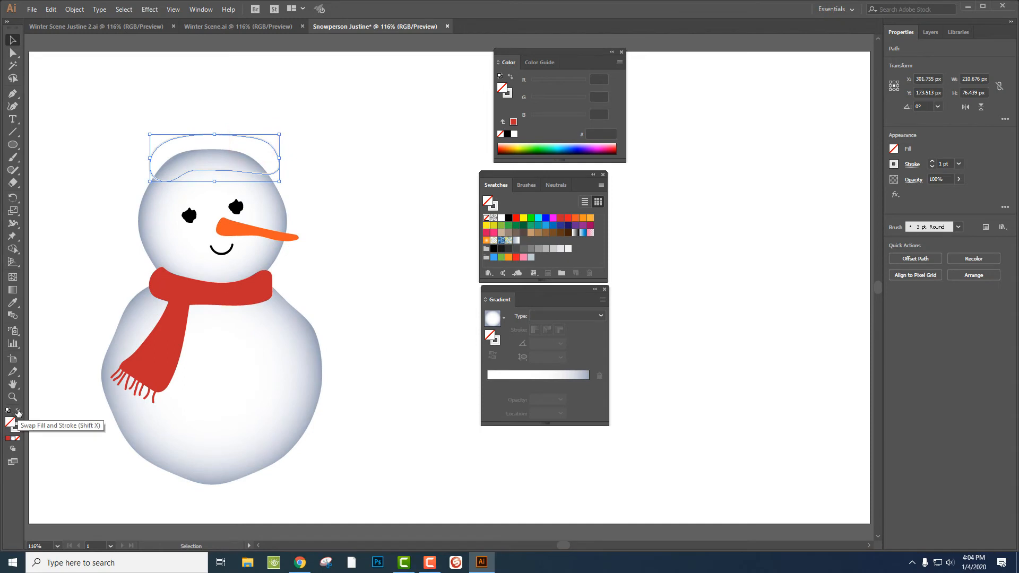
click(18, 412)
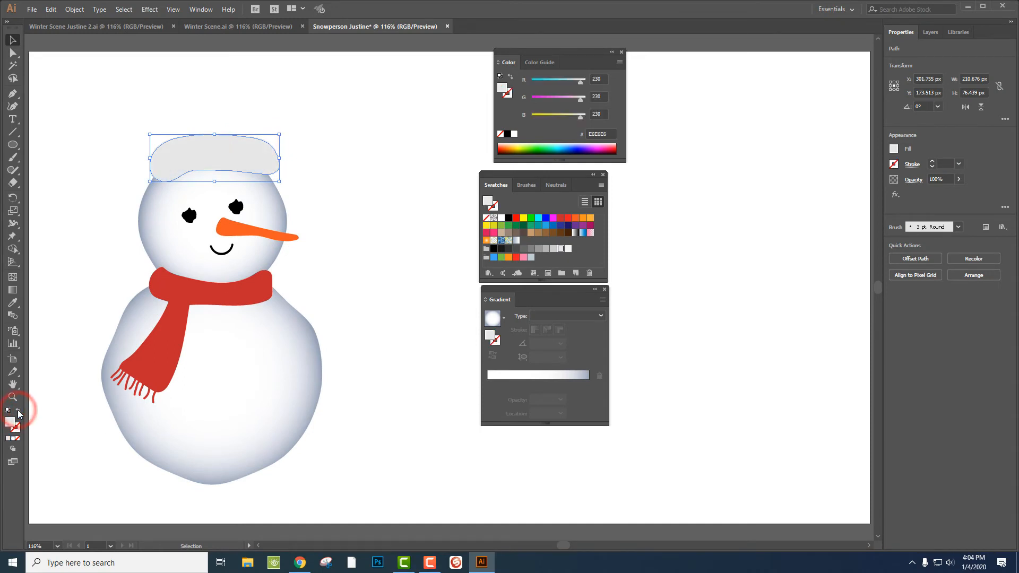
Widen the hat brim slightly to about 220 px and tilt it about 4.74° so it sits across the head's top
drag(149, 158, 143, 158)
drag(283, 130, 244, 148)
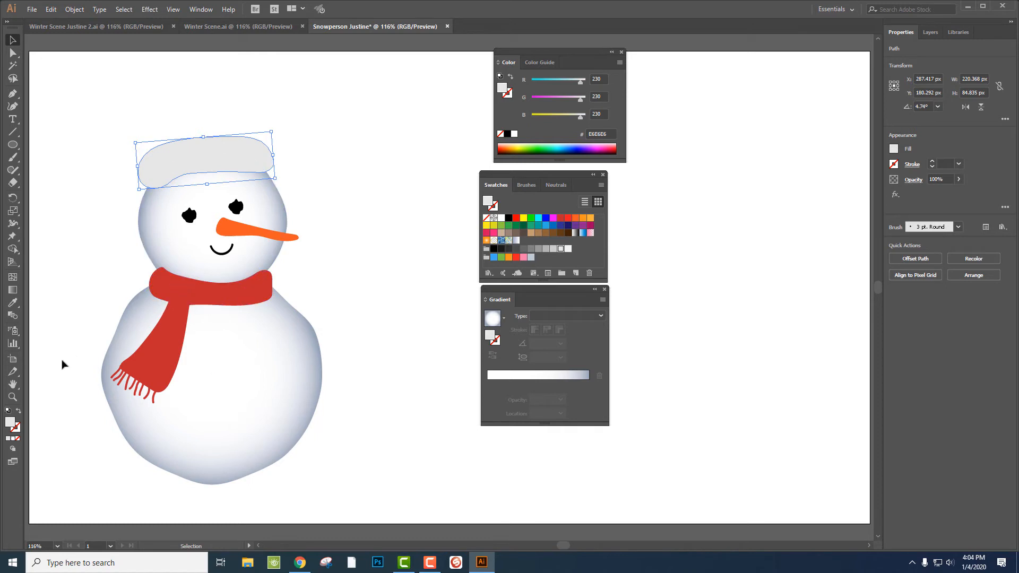
Start a Roughen effect on the selected hat brim with its preview turned on
click(13, 397)
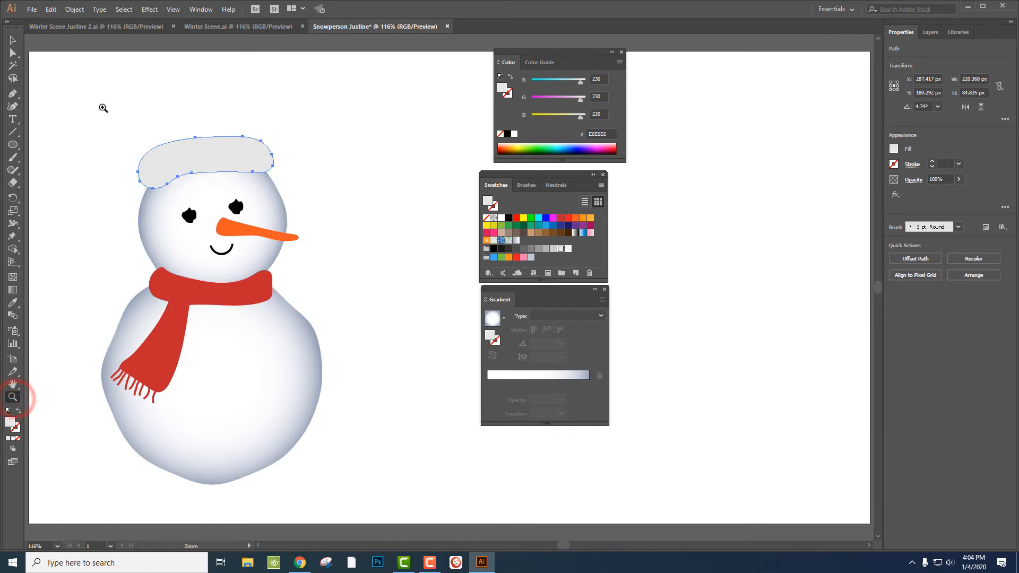
drag(102, 105, 354, 244)
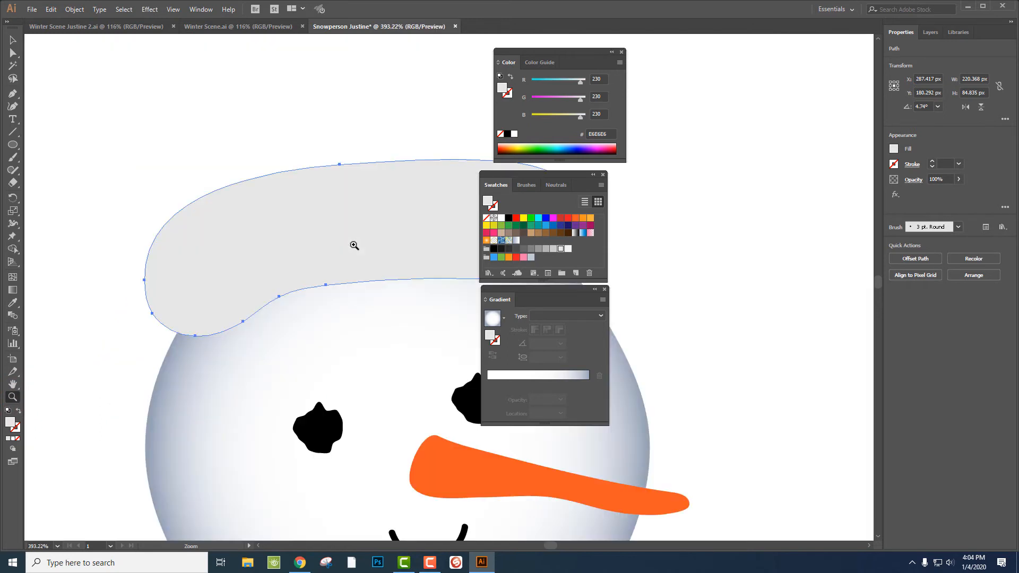
click(369, 241)
key(ctrl)
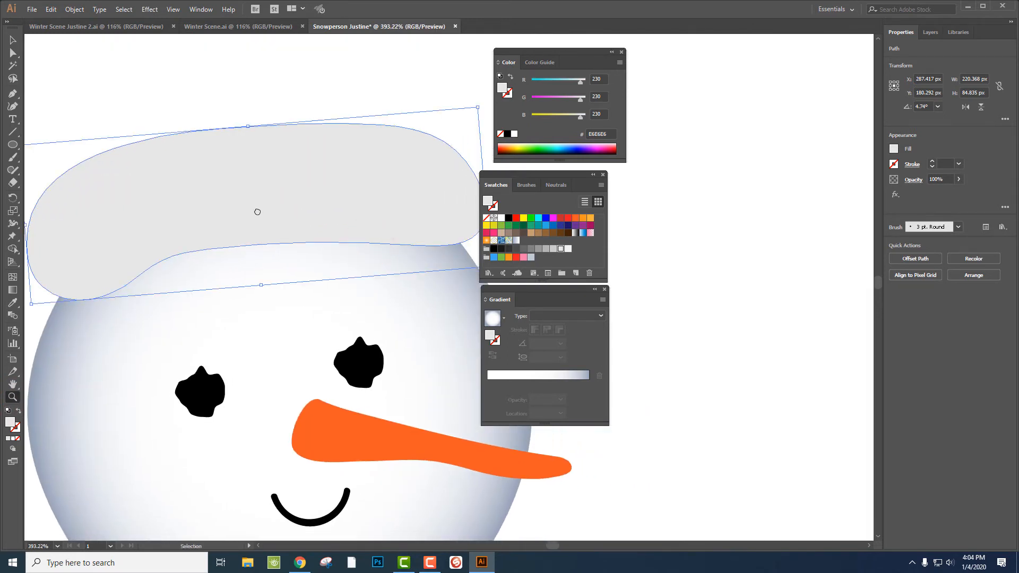
key(ctrl+minus)
drag(362, 267, 198, 207)
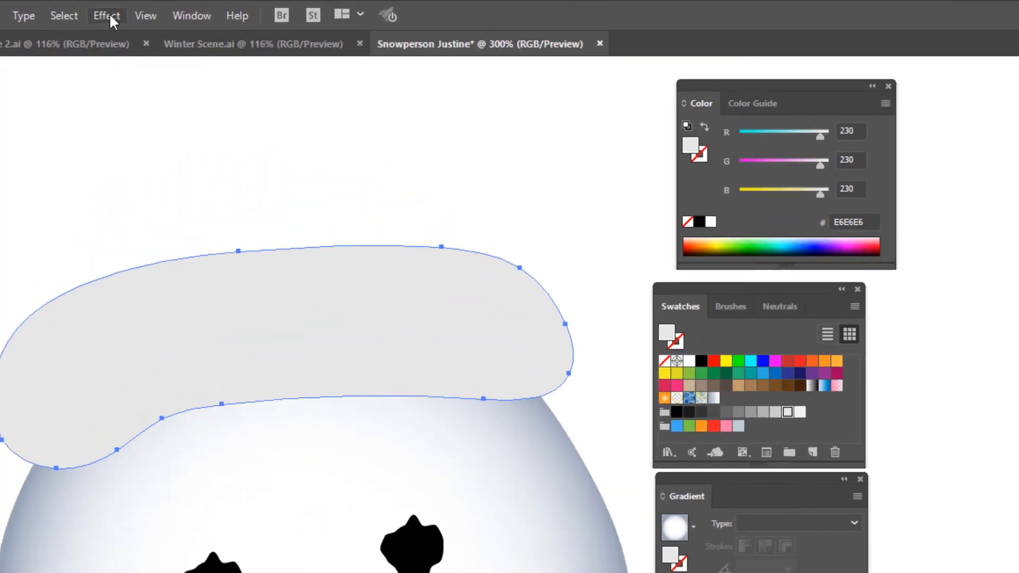
click(150, 9)
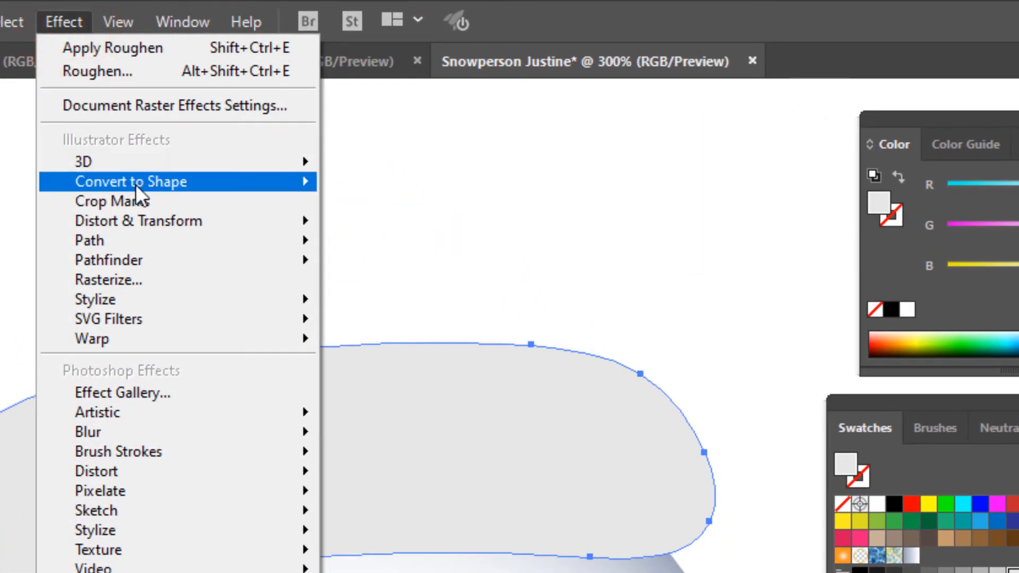
mouse_move(151, 221)
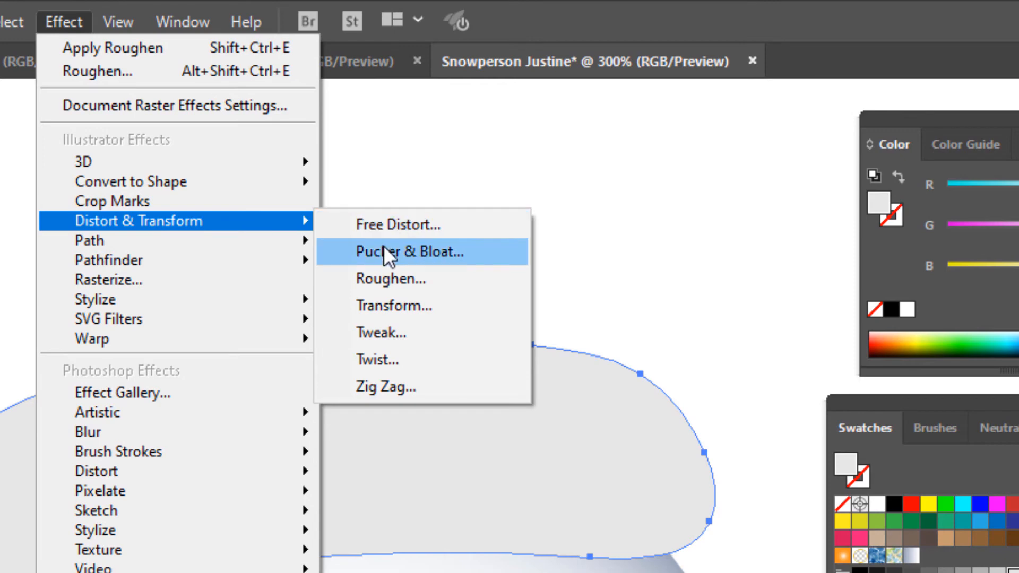
click(386, 278)
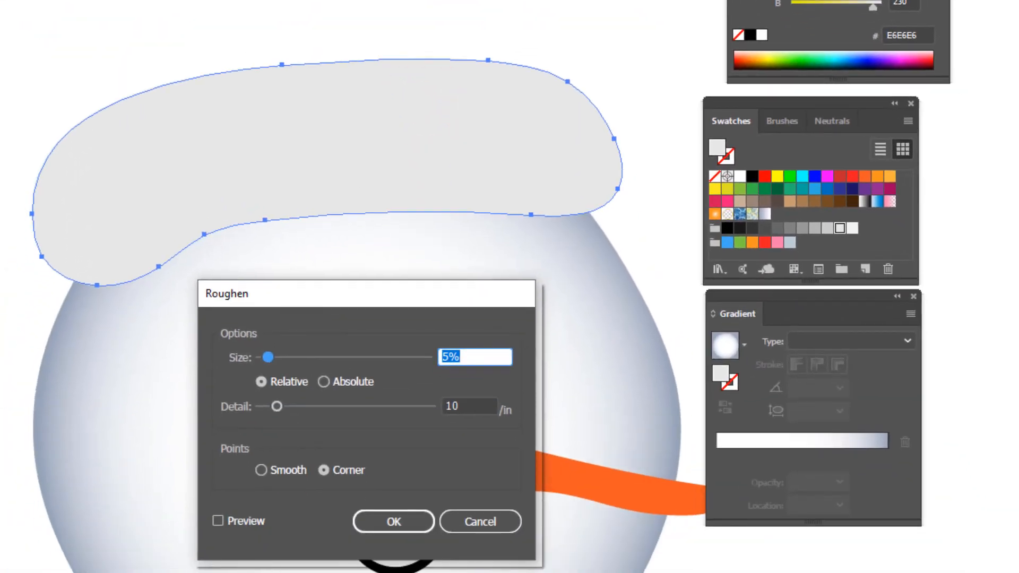
click(218, 520)
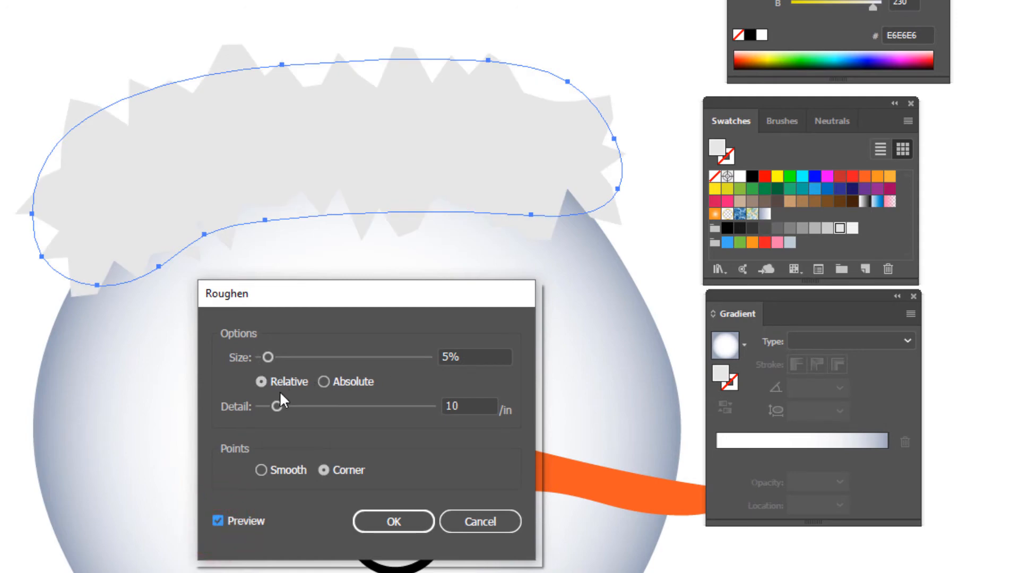
Roughen the brim with 3% relative size, 10 per inch detail and smooth points
click(262, 470)
drag(276, 406, 288, 404)
click(268, 357)
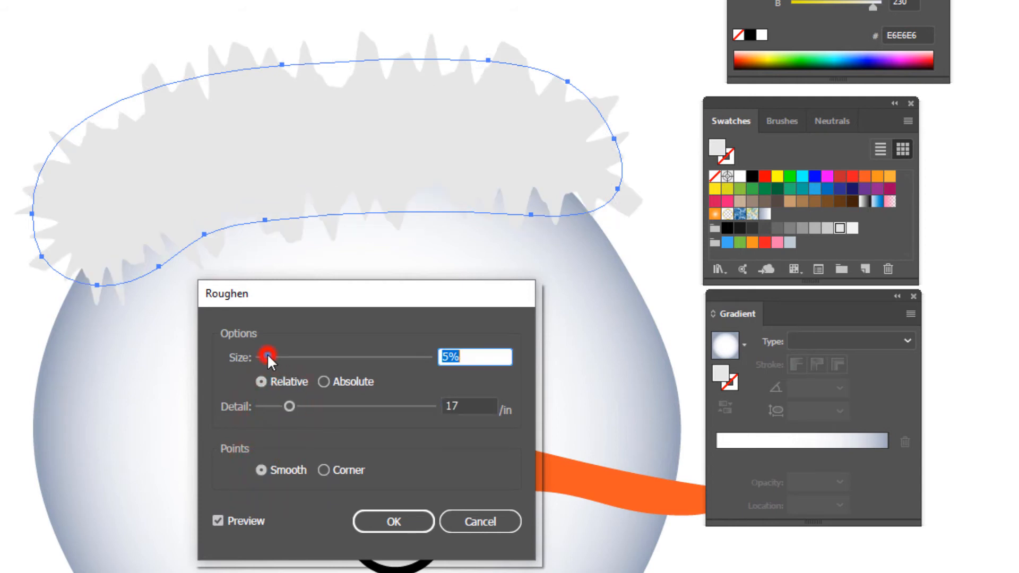
drag(267, 356, 264, 356)
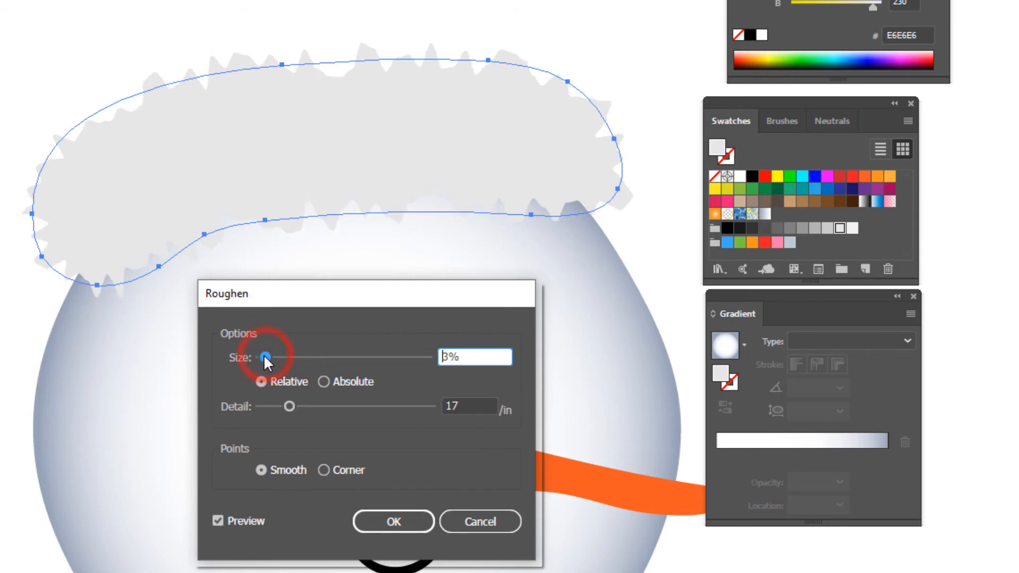
mouse_move(288, 405)
mouse_down()
mouse_move(303, 404)
mouse_move(276, 406)
mouse_up()
click(301, 403)
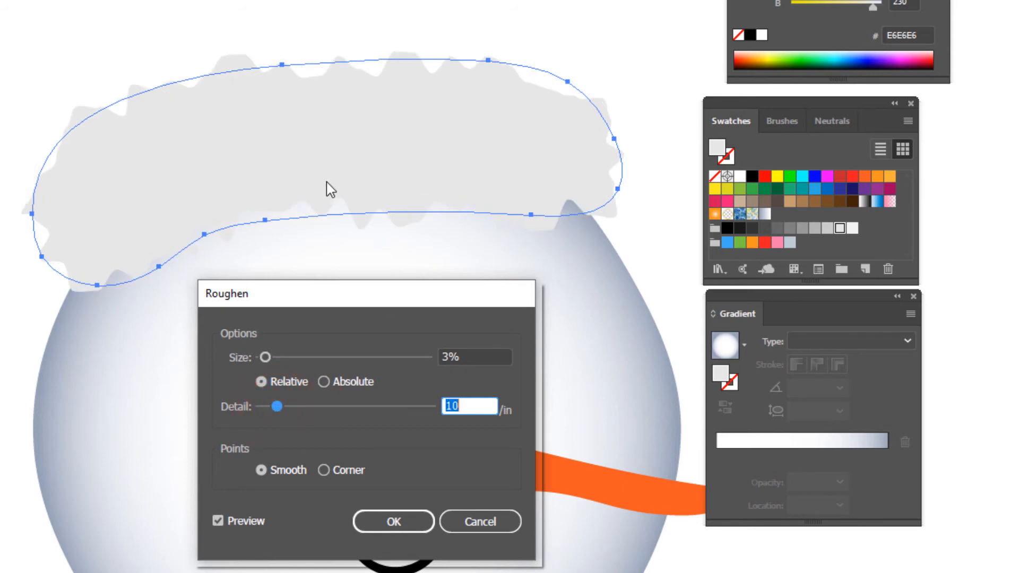
click(397, 525)
Deselect the brim and paint a closed floppy hat shape about 210 by 262 px above it with the Paintbrush, using a red stroke and no fill
key(z)
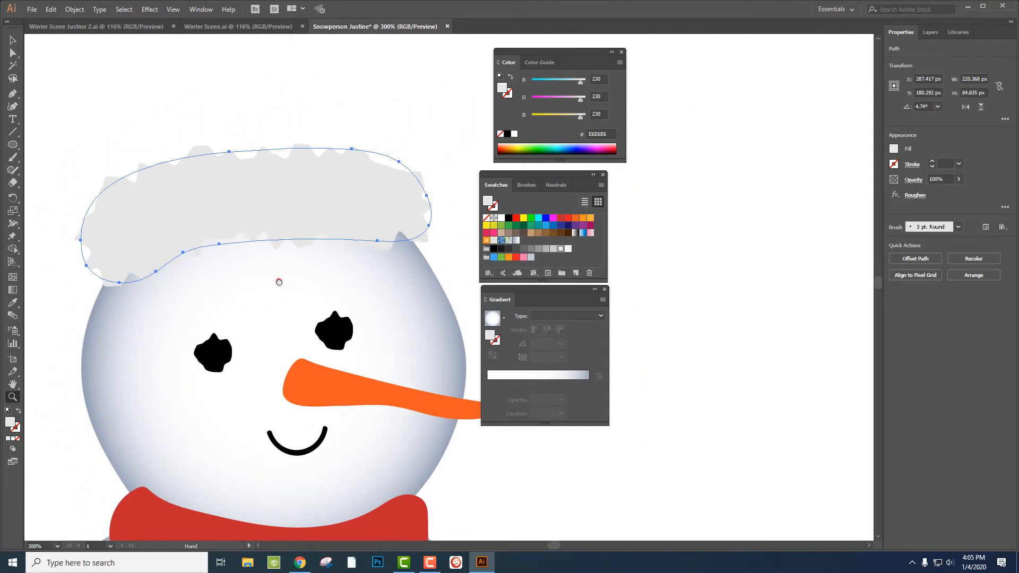
drag(290, 280, 302, 353)
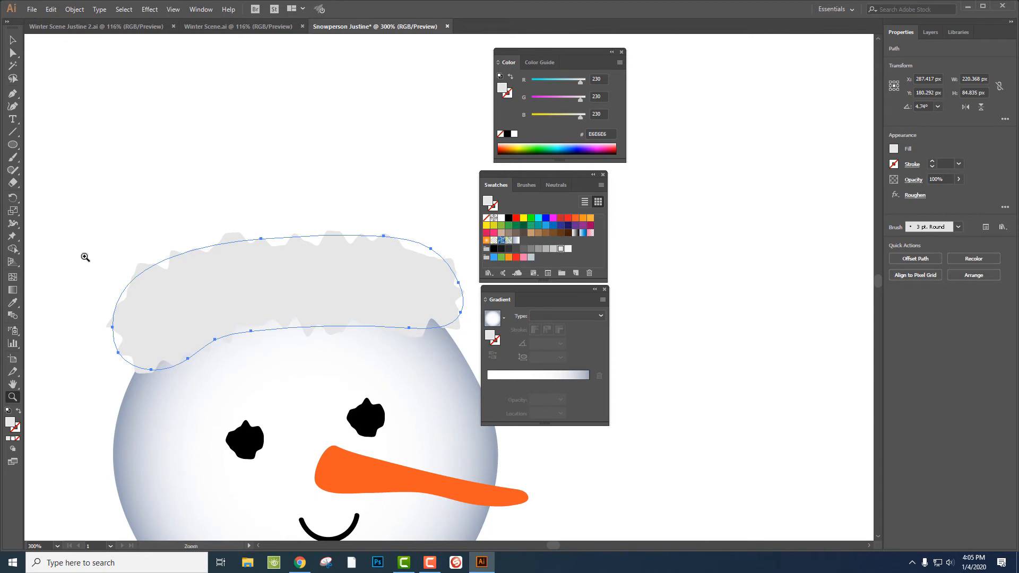
click(12, 158)
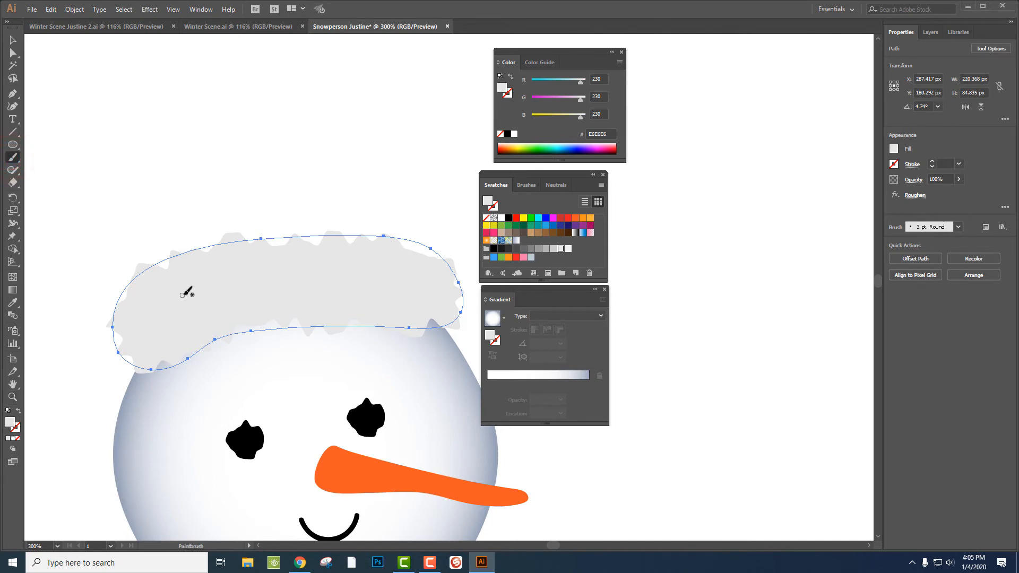
key(ctrl+shift+a)
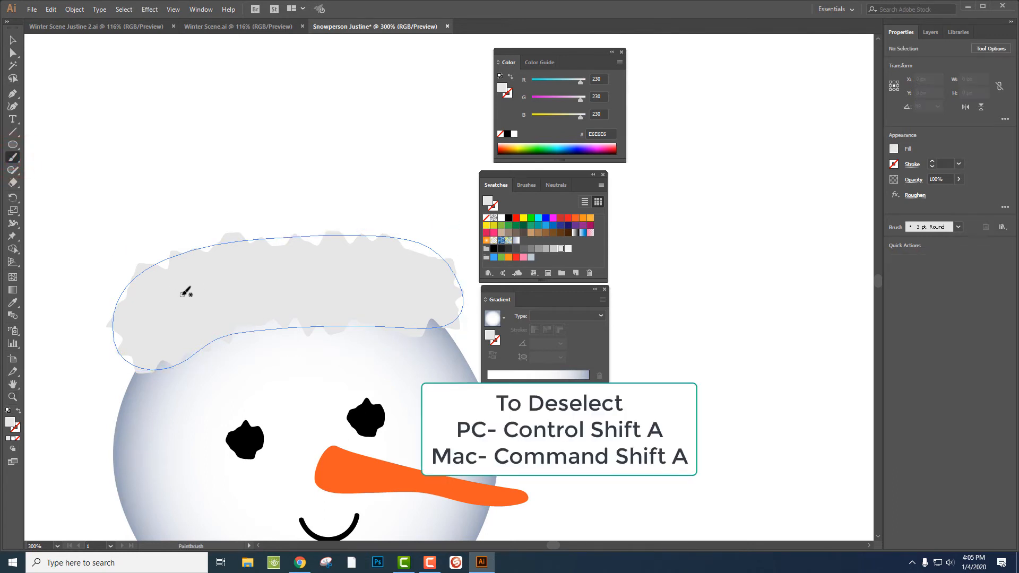
click(560, 219)
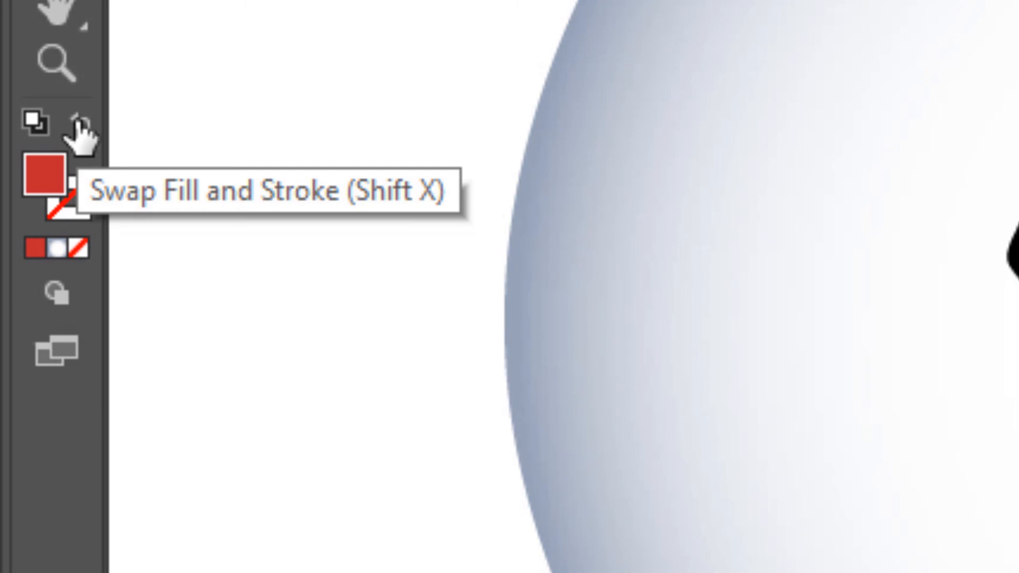
click(79, 124)
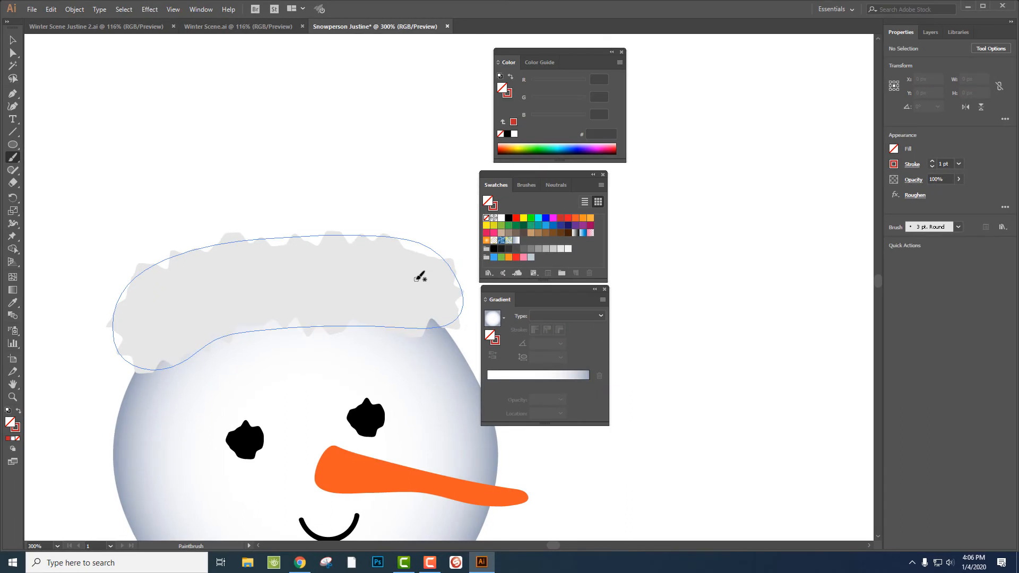
mouse_move(416, 277)
mouse_down()
mouse_move(387, 175)
mouse_move(319, 100)
mouse_move(243, 85)
mouse_move(181, 120)
mouse_move(127, 181)
mouse_move(93, 243)
mouse_move(82, 303)
mouse_move(97, 390)
mouse_up()
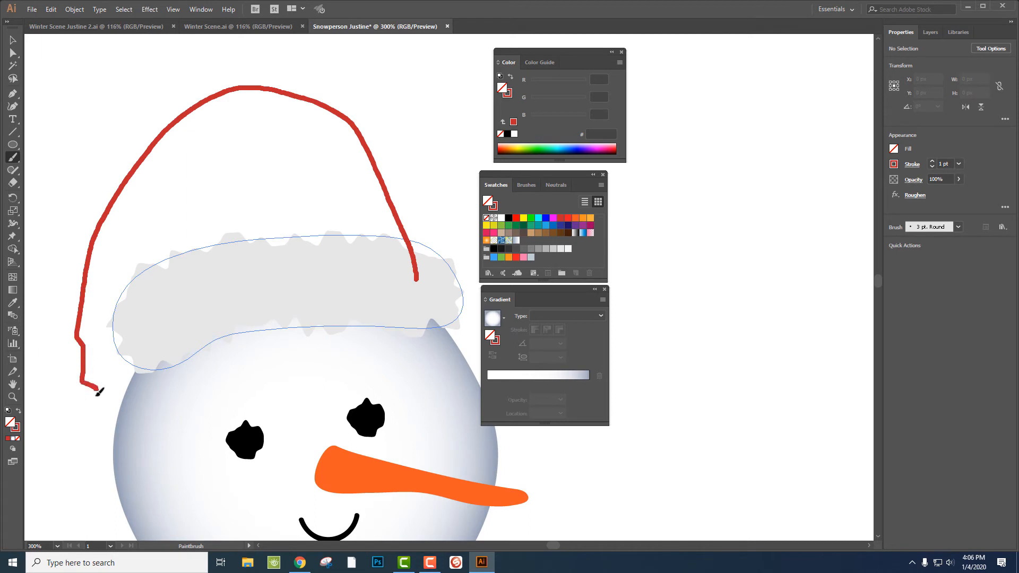
mouse_move(83, 434)
mouse_down()
mouse_move(99, 505)
mouse_move(139, 503)
mouse_move(164, 377)
mouse_move(191, 318)
mouse_move(270, 276)
mouse_move(388, 276)
mouse_up()
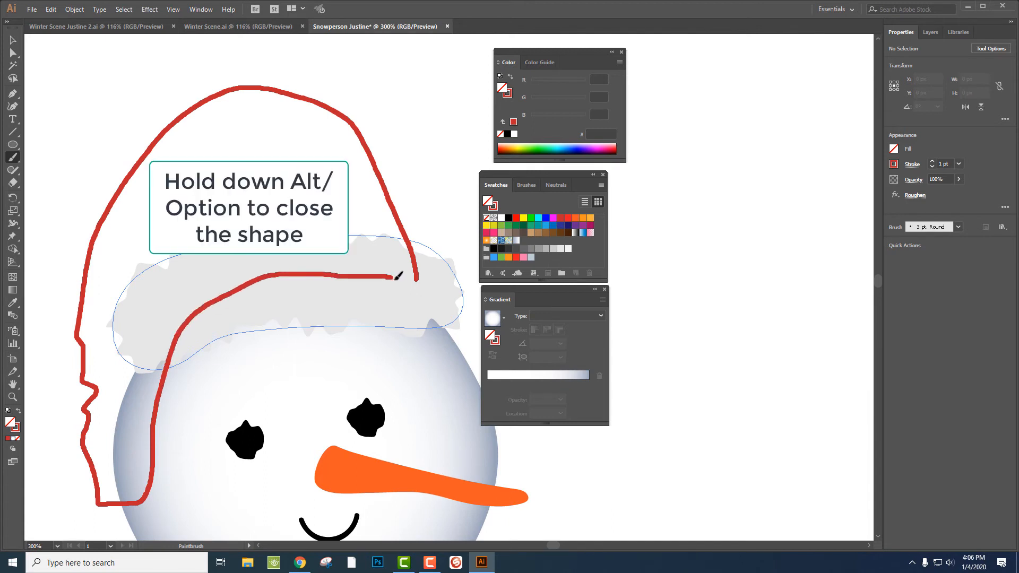
drag(415, 280, 417, 280)
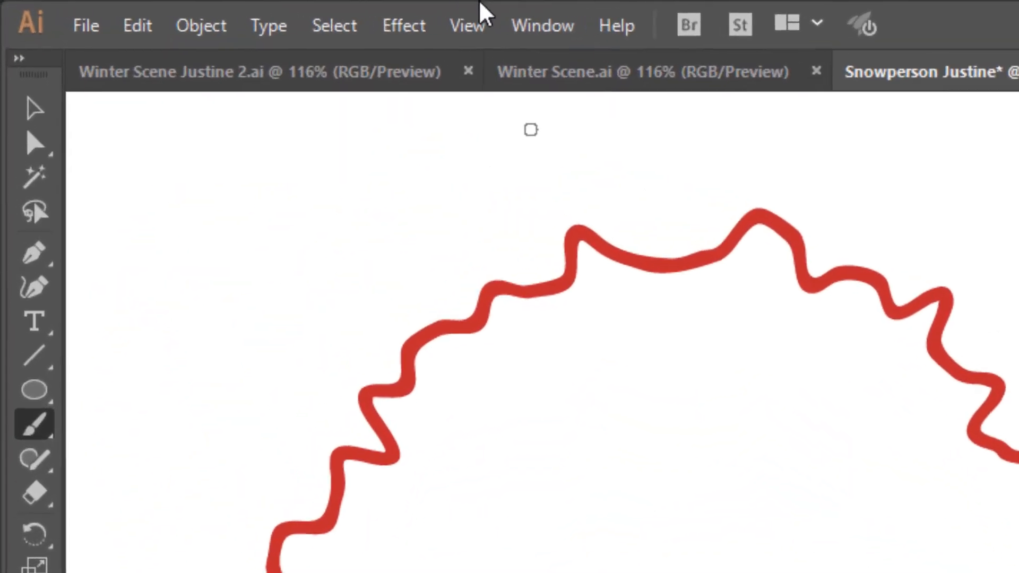
Show the Appearance panel and delete the Roughen effect from the painted red hat shape
click(201, 10)
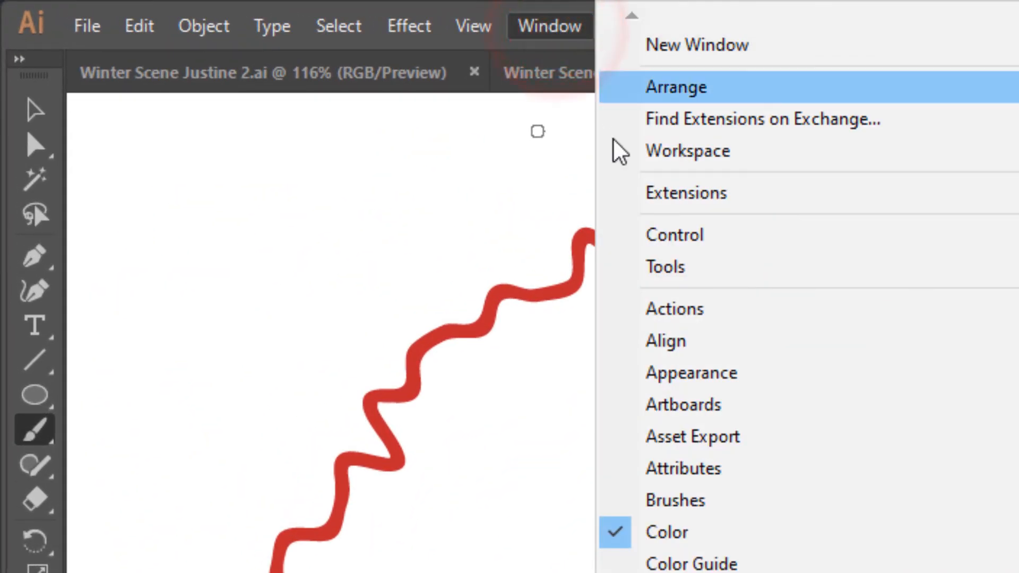
click(701, 375)
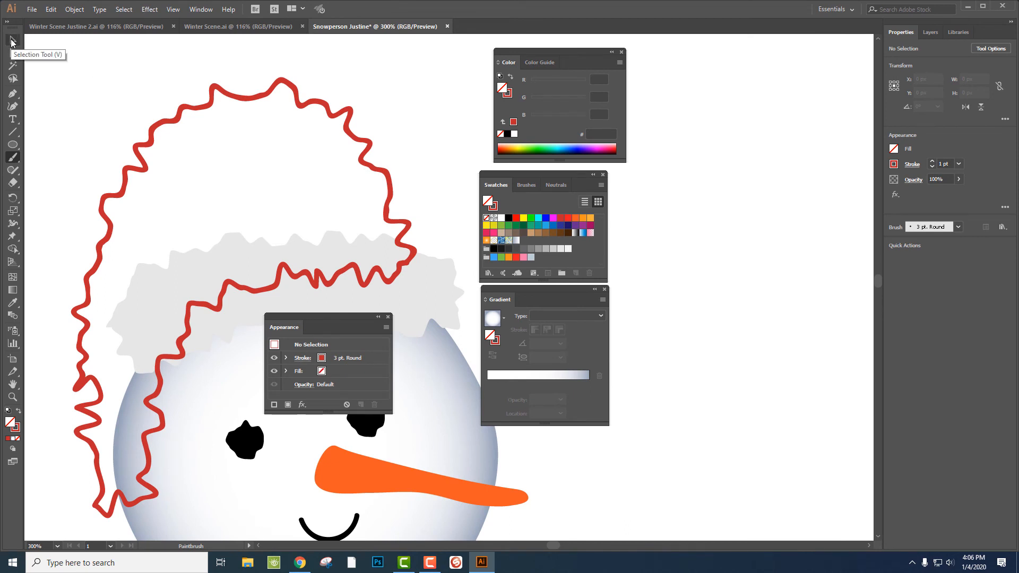
click(13, 41)
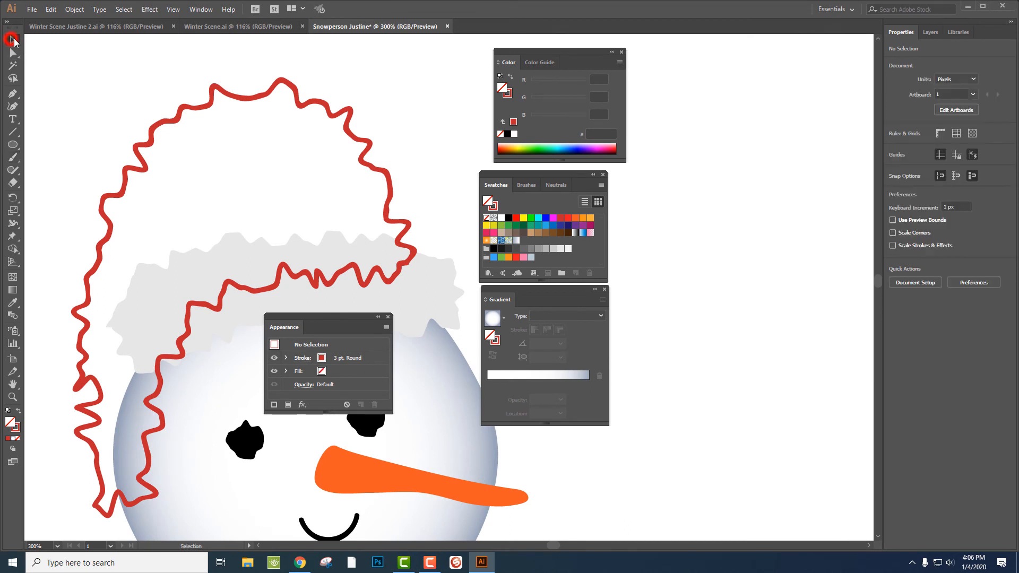
click(187, 110)
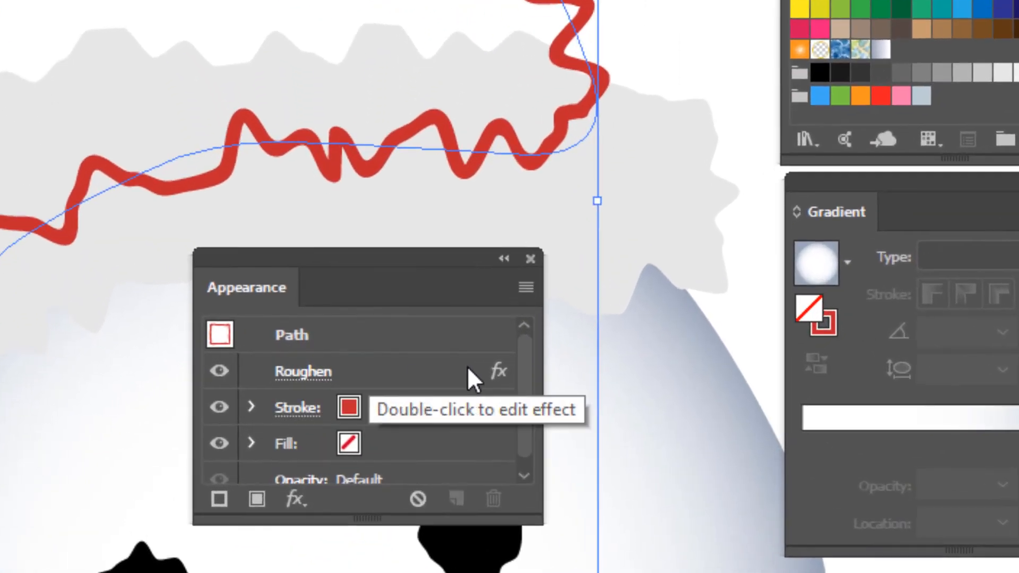
click(496, 371)
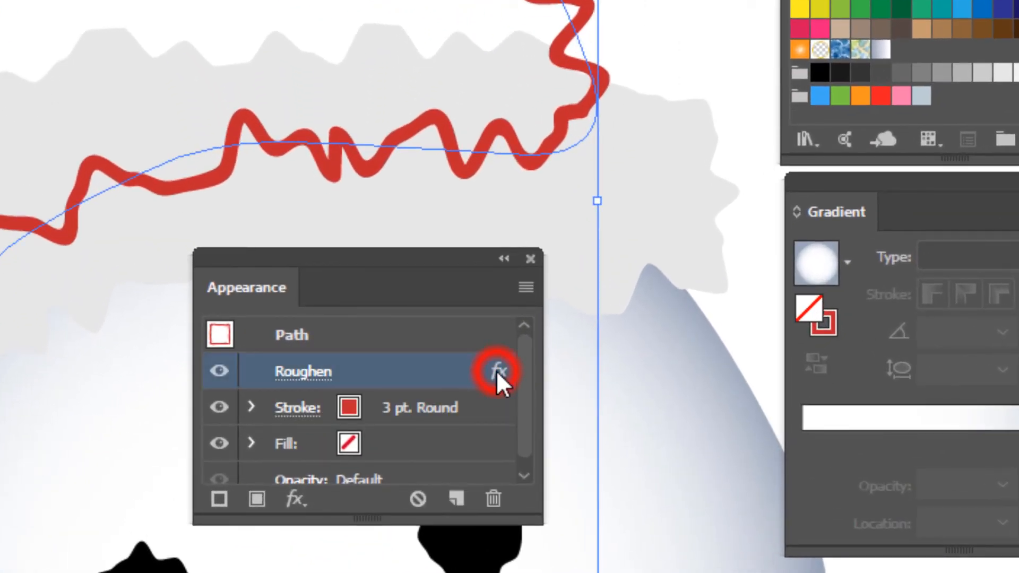
click(496, 499)
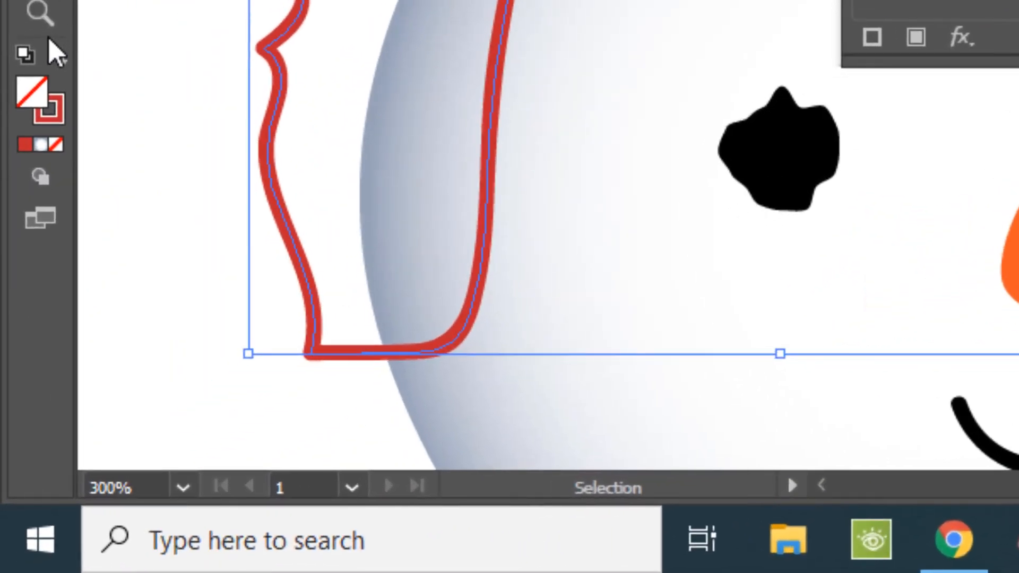
Swap the hat's fill and stroke so it is filled red C1272D, and send it behind all the other artwork
click(57, 60)
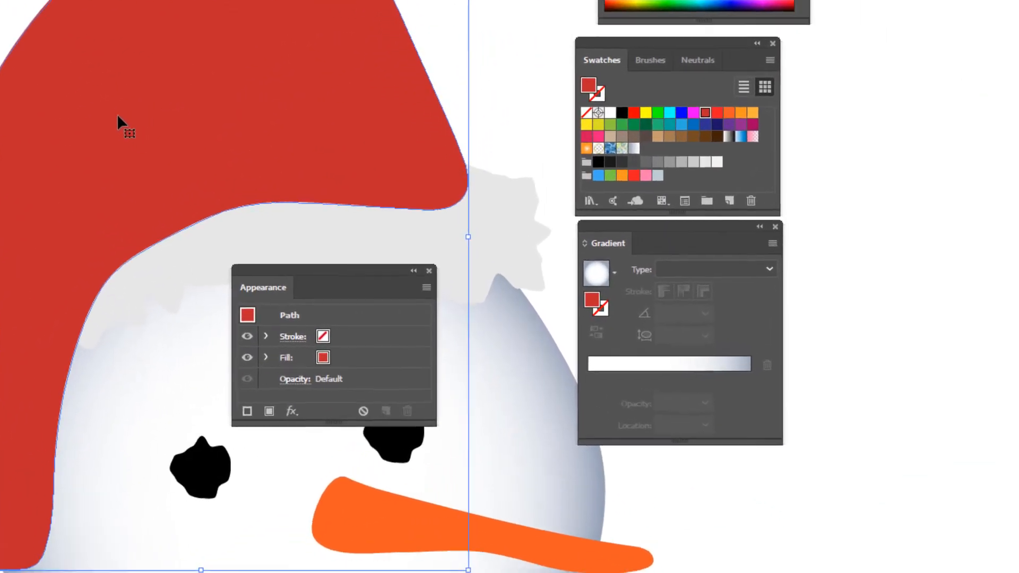
right_click(117, 116)
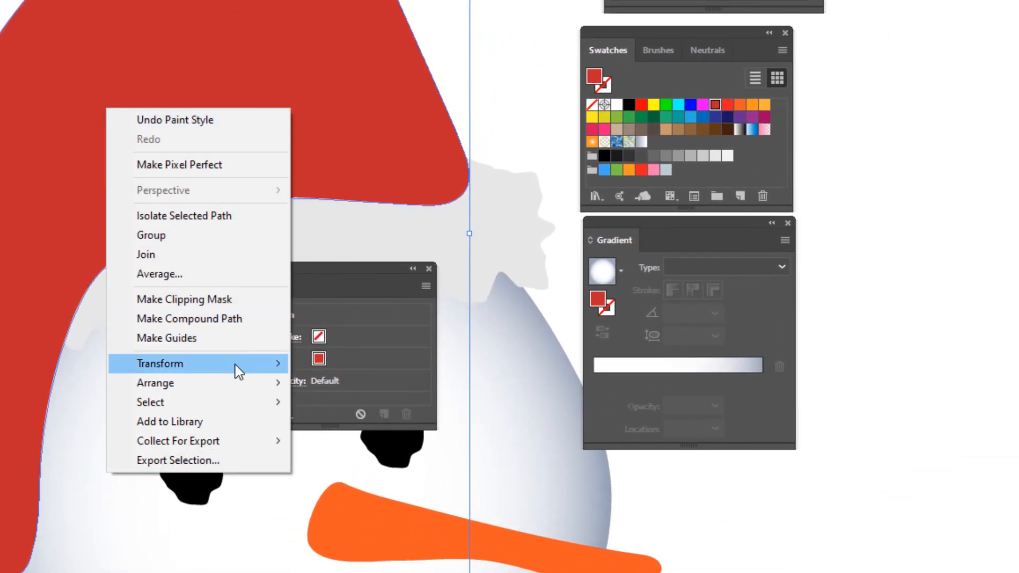
mouse_move(238, 372)
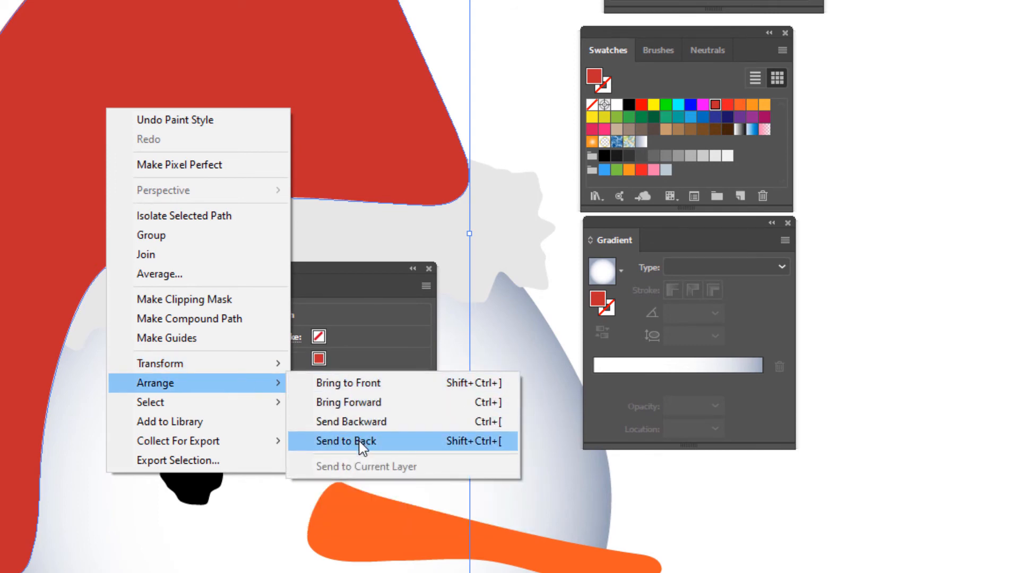
click(359, 442)
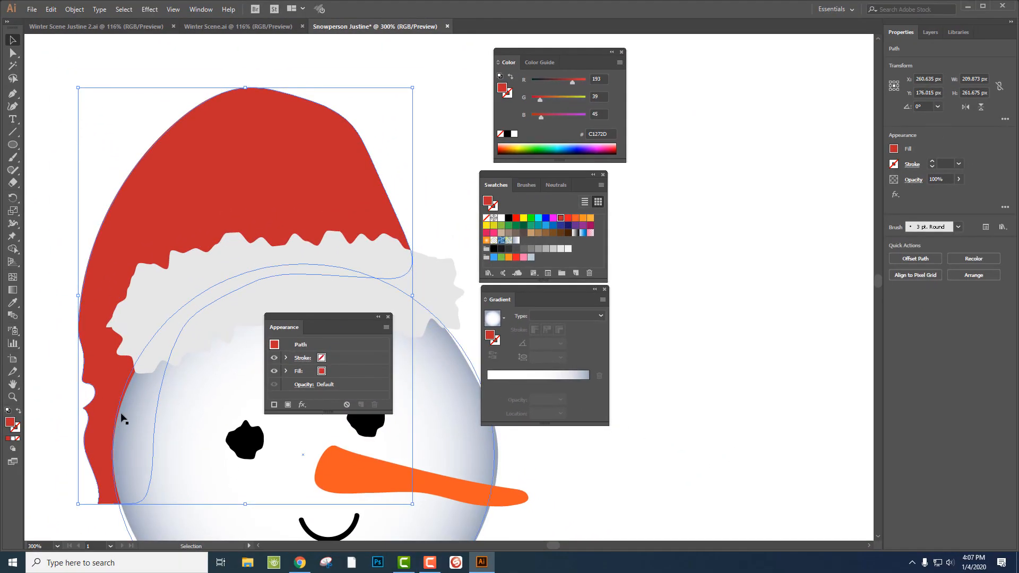
Draw a 49 px circle as a pom-pom at the hat's drooping tip and fill it light gray E6E6E6
scroll(130, 448, down, 5)
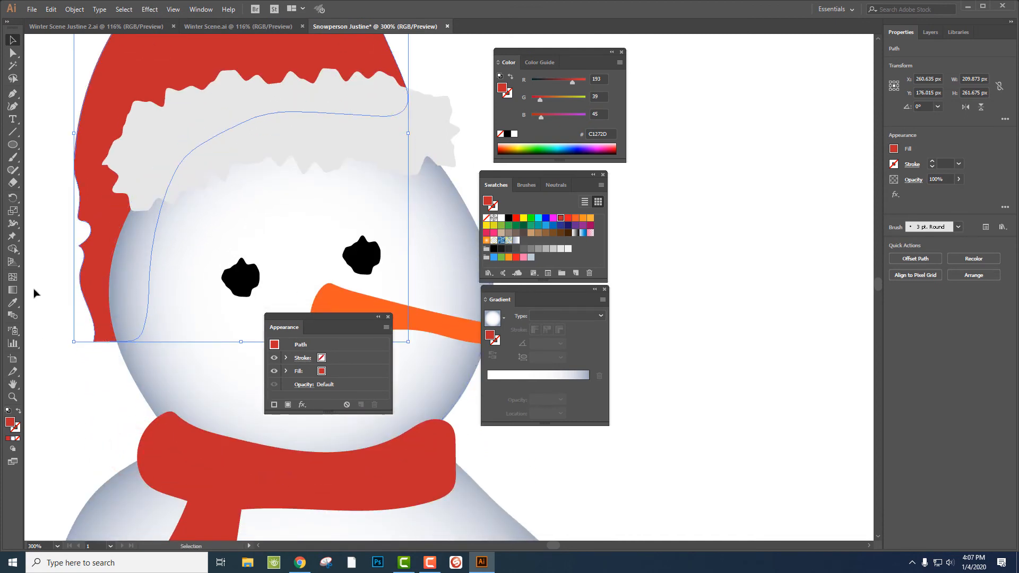
click(12, 145)
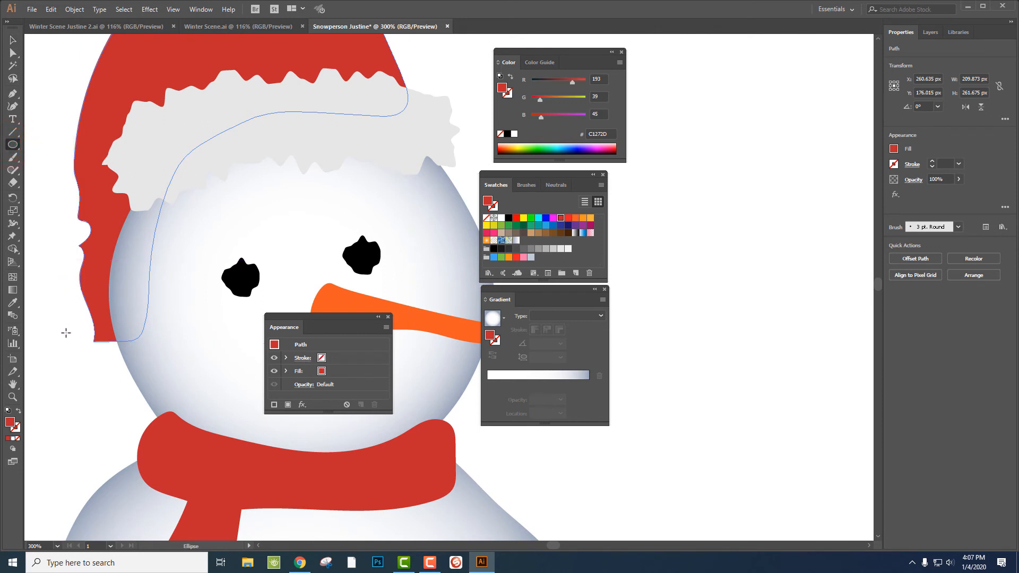
drag(62, 310, 149, 389)
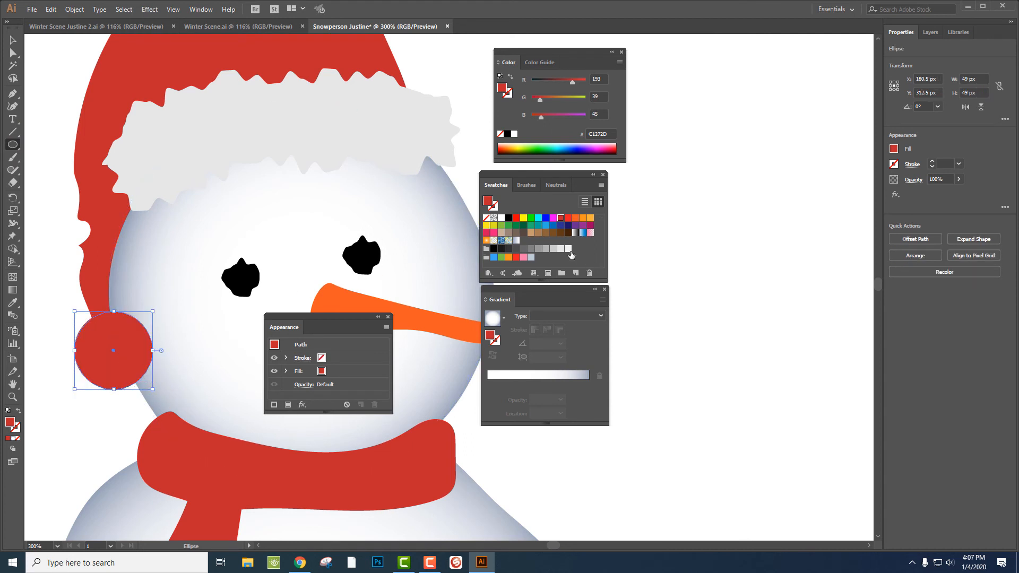
click(560, 250)
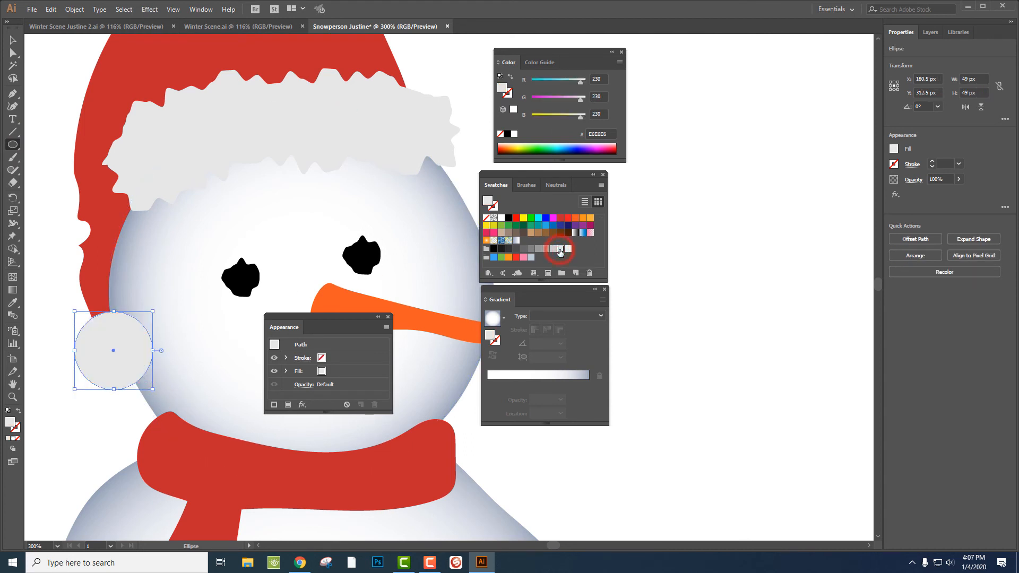
Apply a Roughen effect to the pom-pom with 12% relative size, detail 20/in and smooth points, and deselect it
click(150, 10)
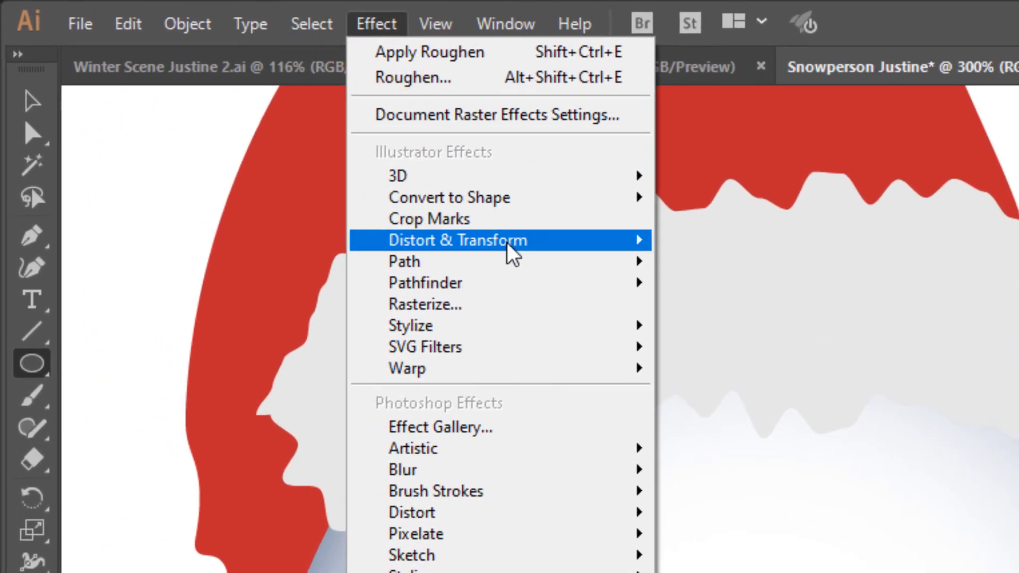
mouse_move(355, 169)
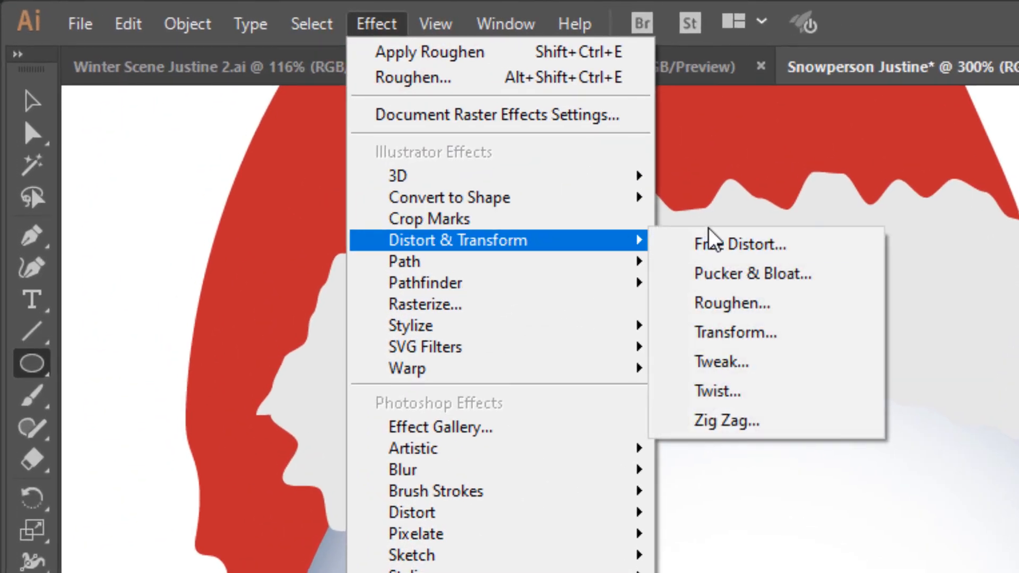
click(737, 306)
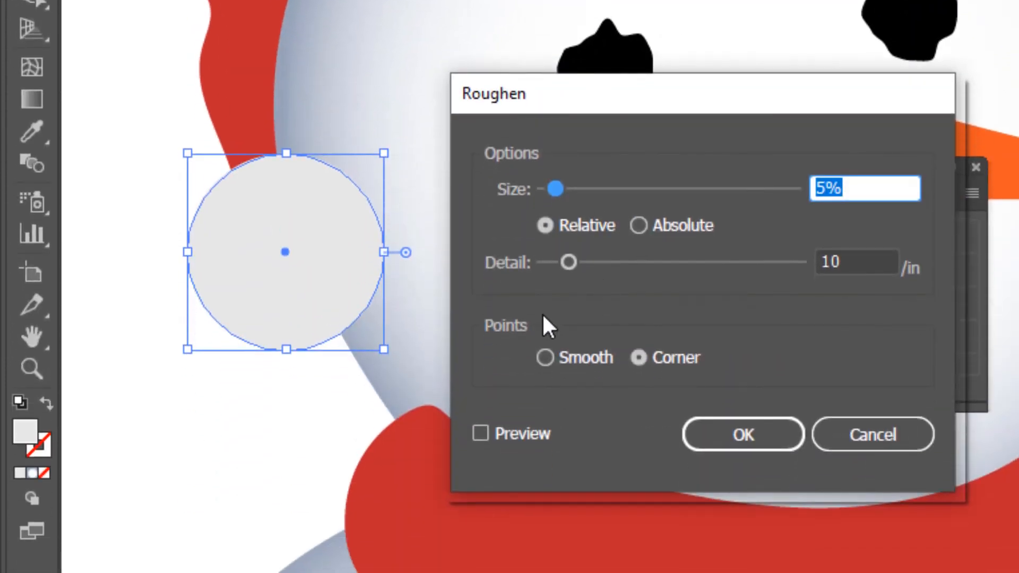
click(479, 432)
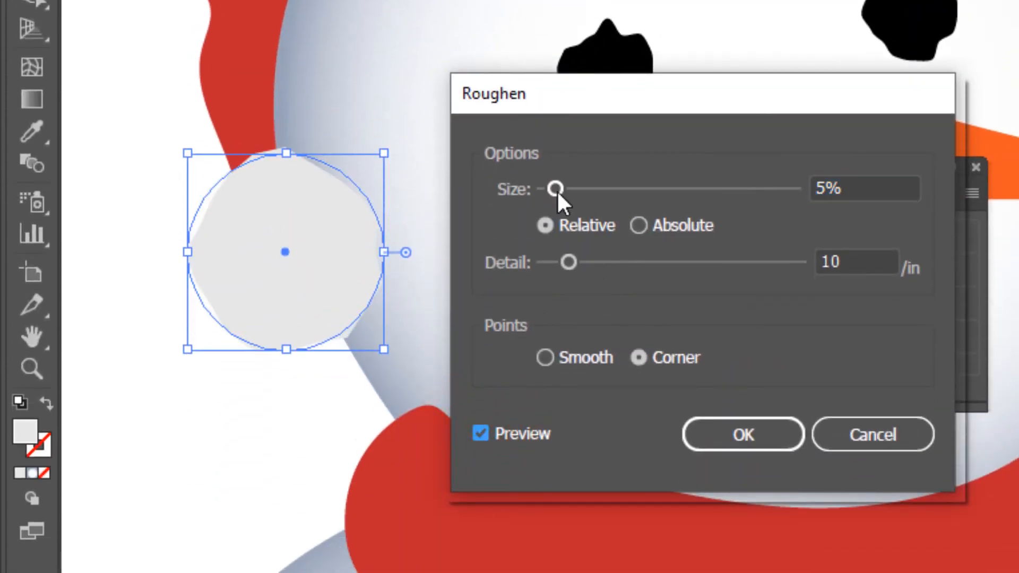
click(543, 359)
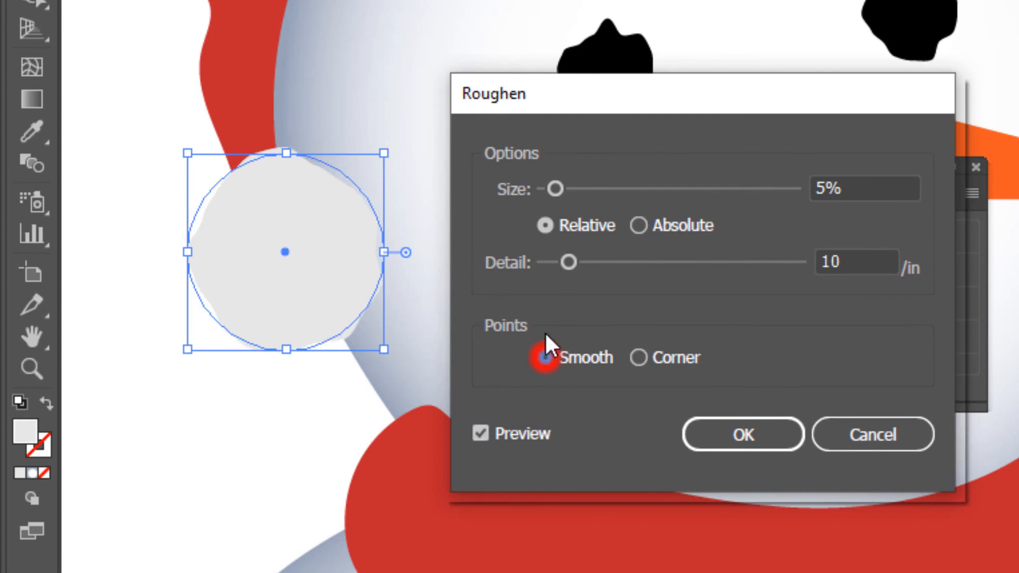
drag(556, 186, 578, 189)
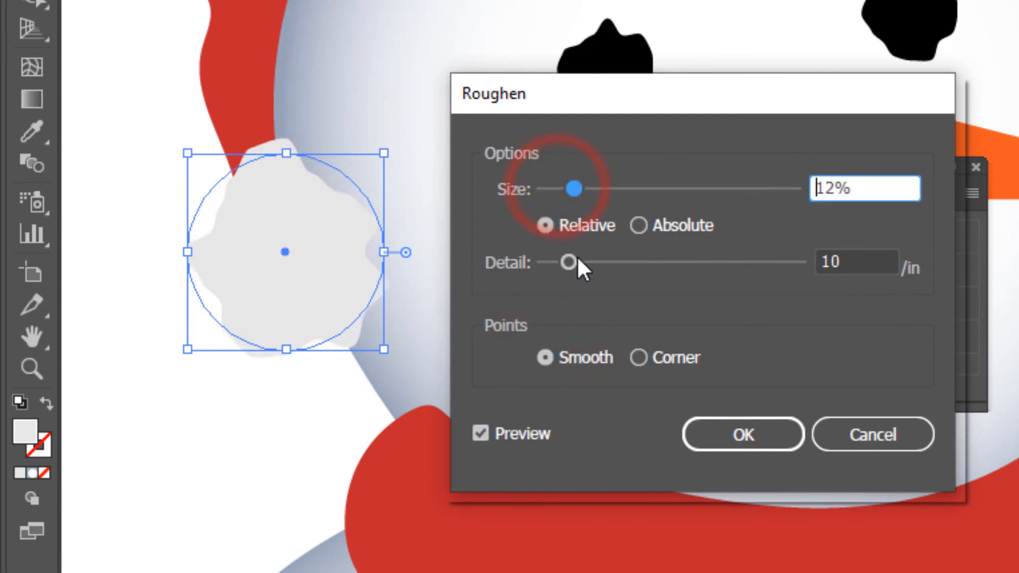
drag(569, 262, 597, 262)
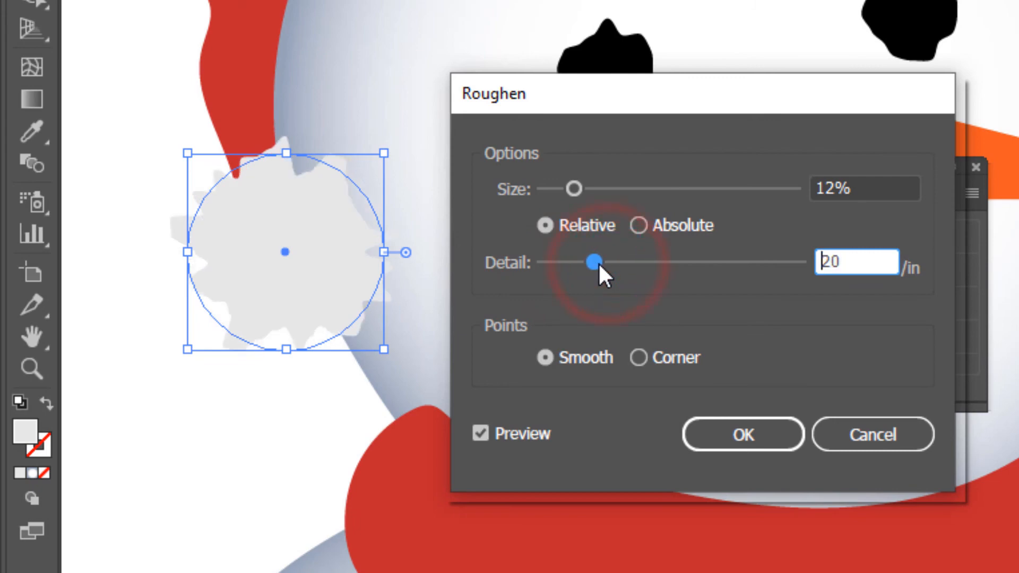
click(762, 434)
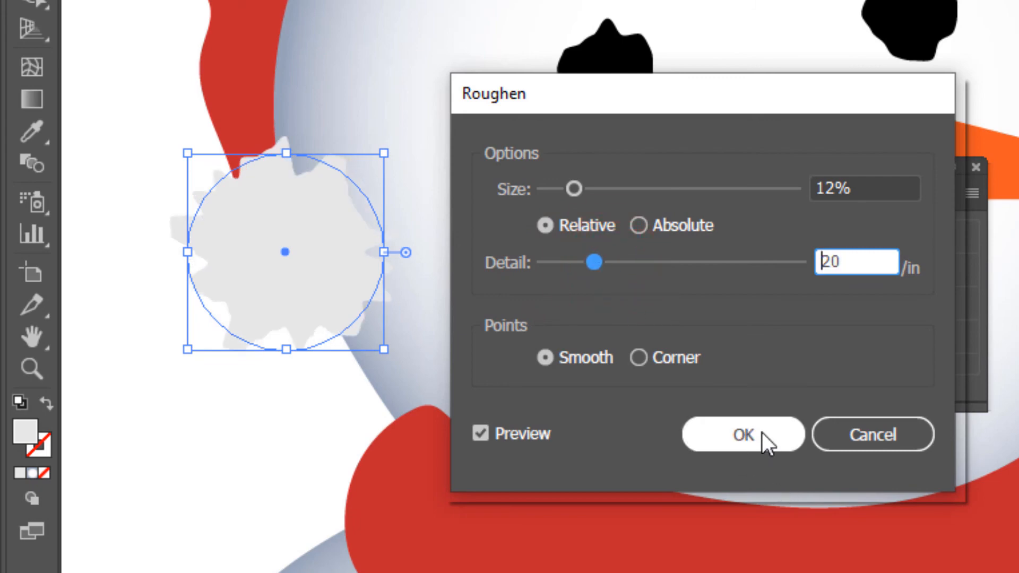
click(762, 432)
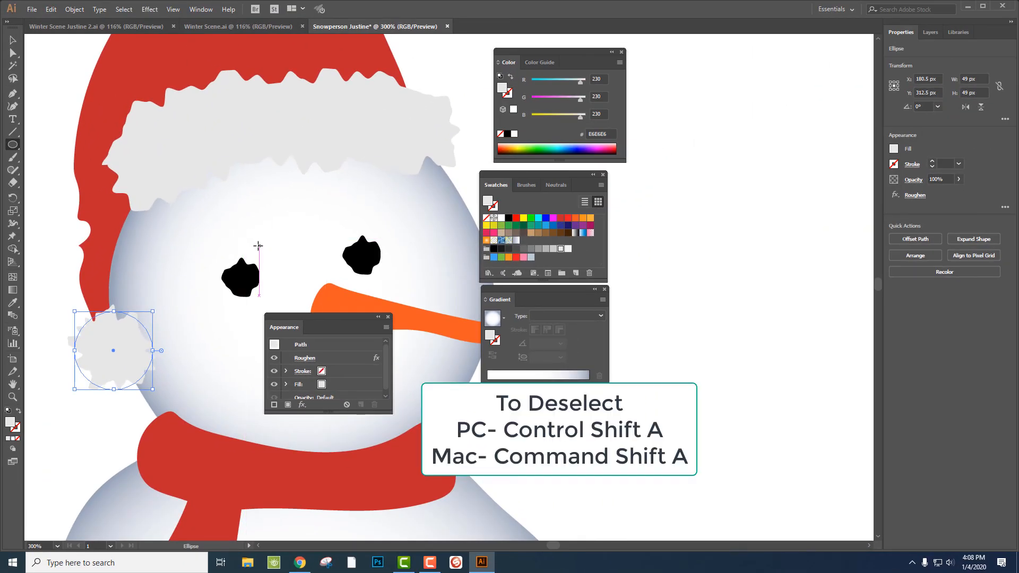
key(ctrl)
key(ctrl+shift+a)
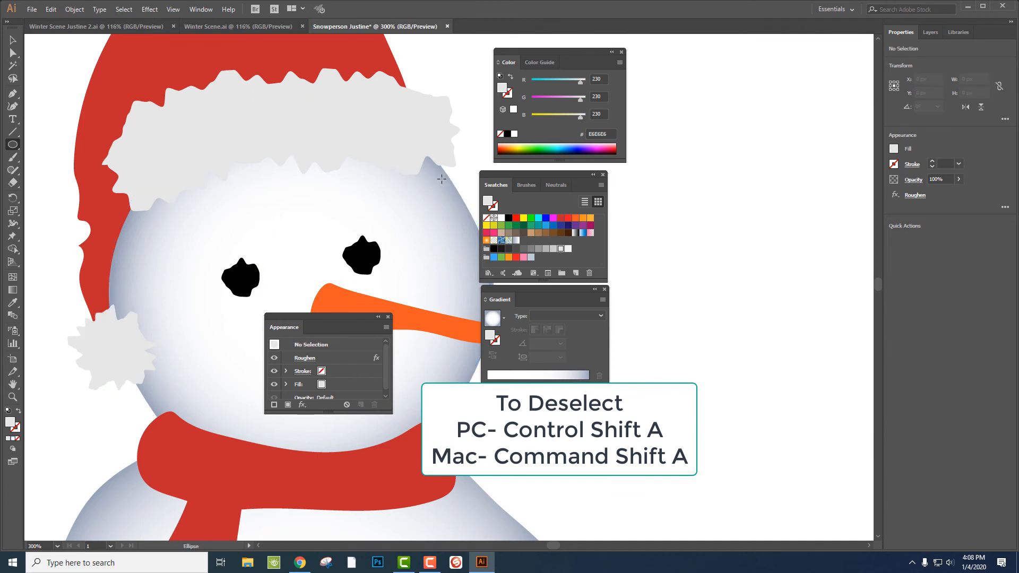
Start an Illustrator Drop Shadow effect on the hat's gray brim and preview it in Multiply mode at 40% opacity
key(ctrl+0)
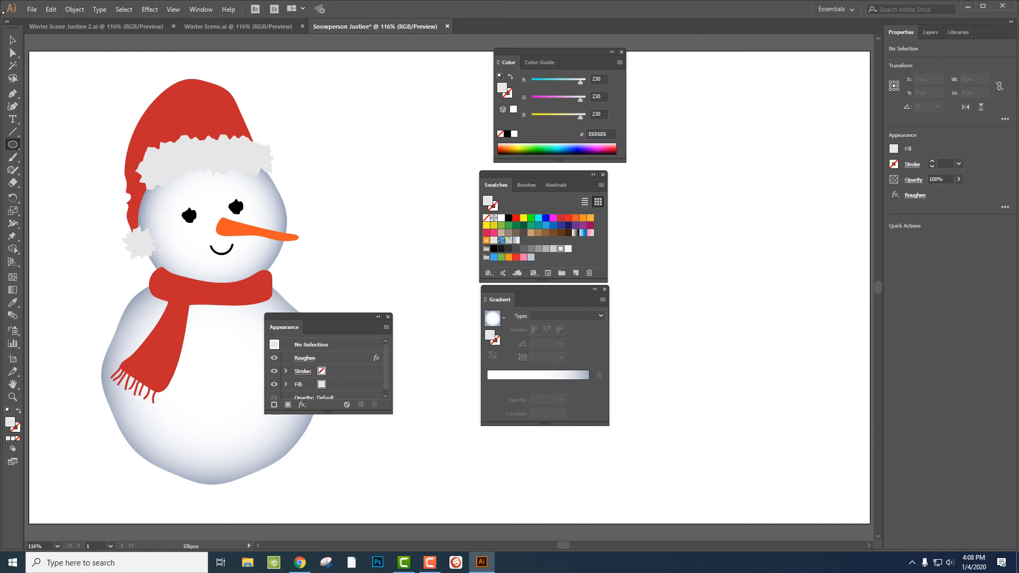
key(v)
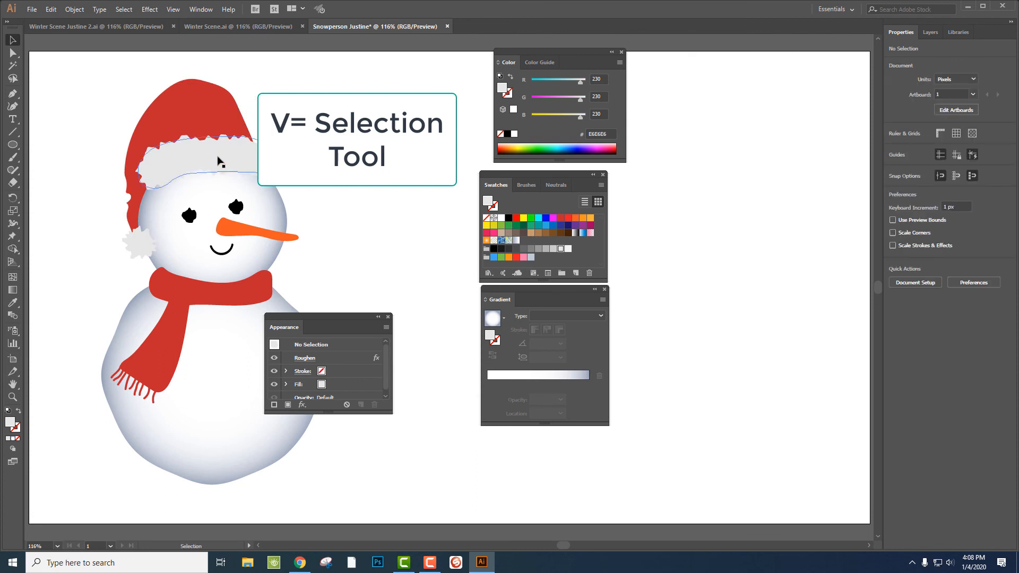
click(218, 159)
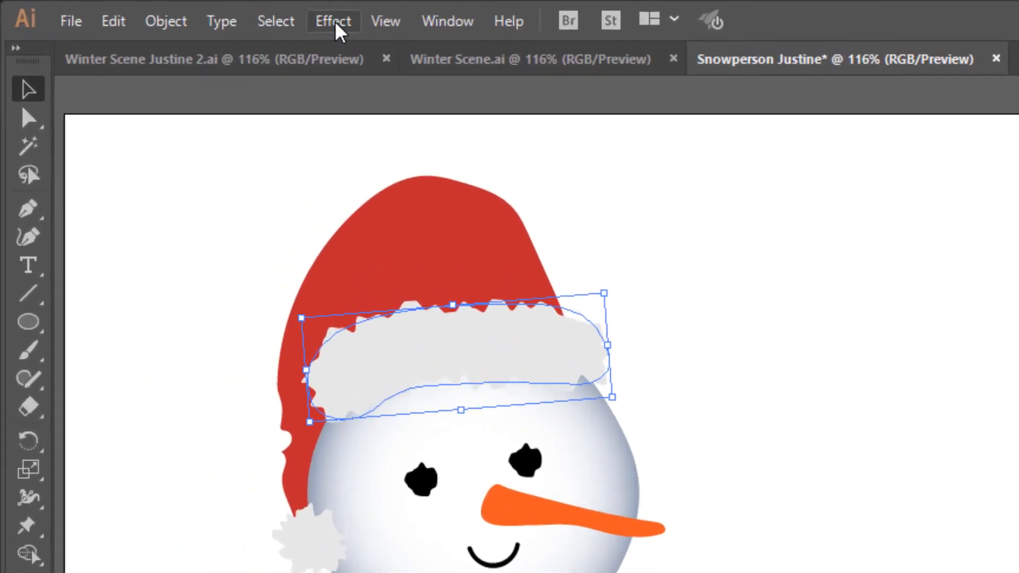
click(149, 9)
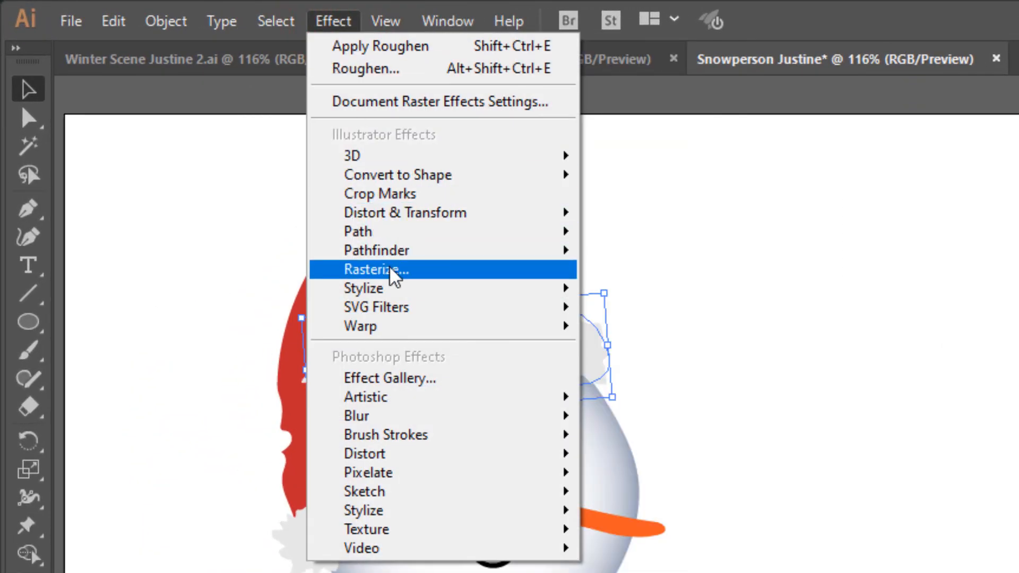
mouse_move(394, 291)
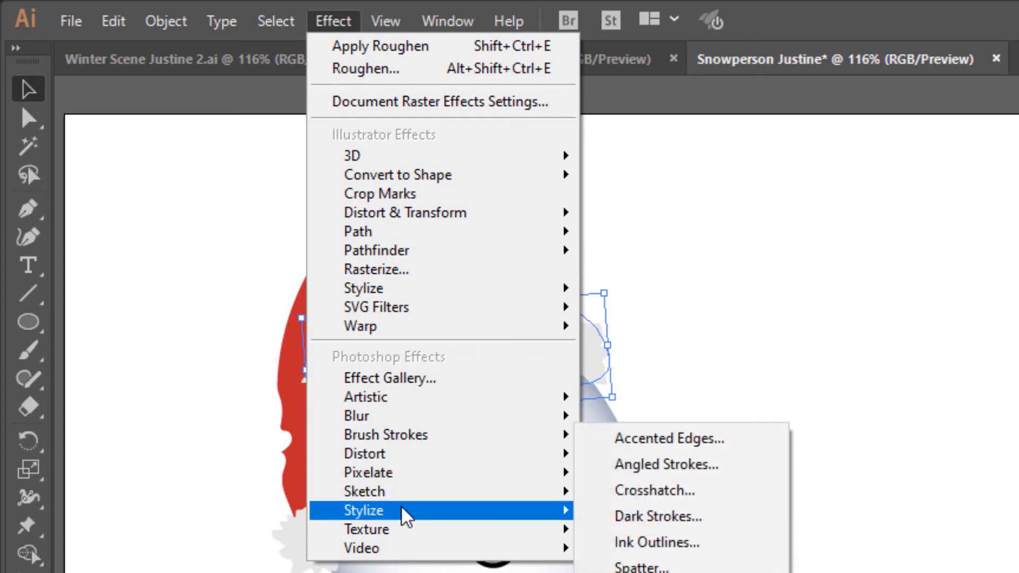
mouse_move(406, 517)
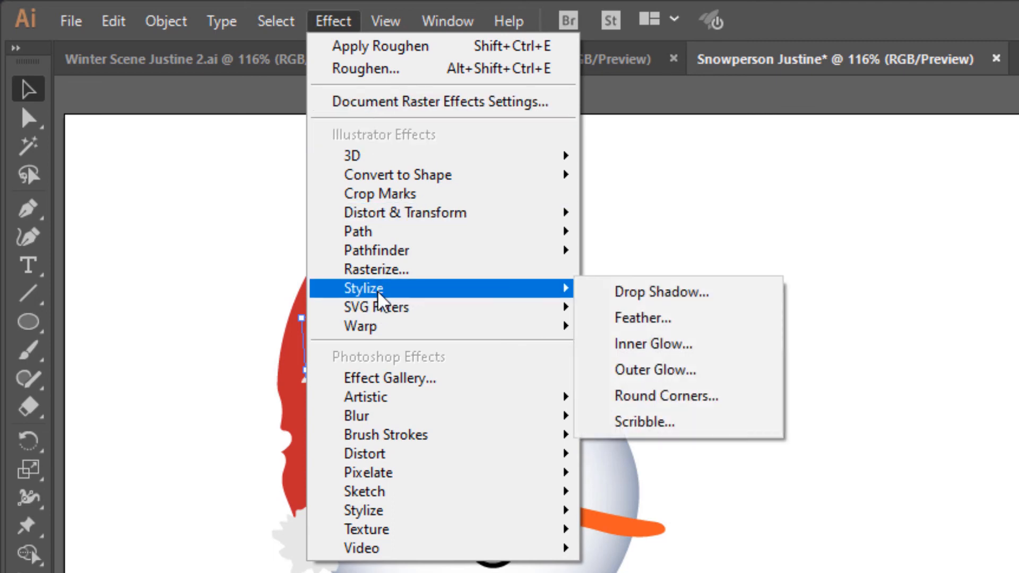
click(636, 292)
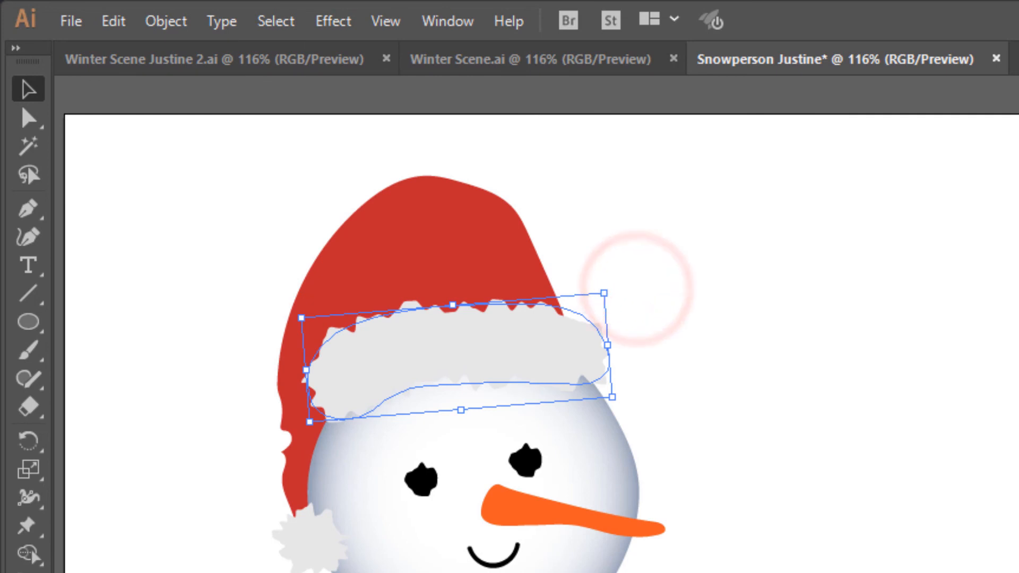
drag(1014, 280, 839, 294)
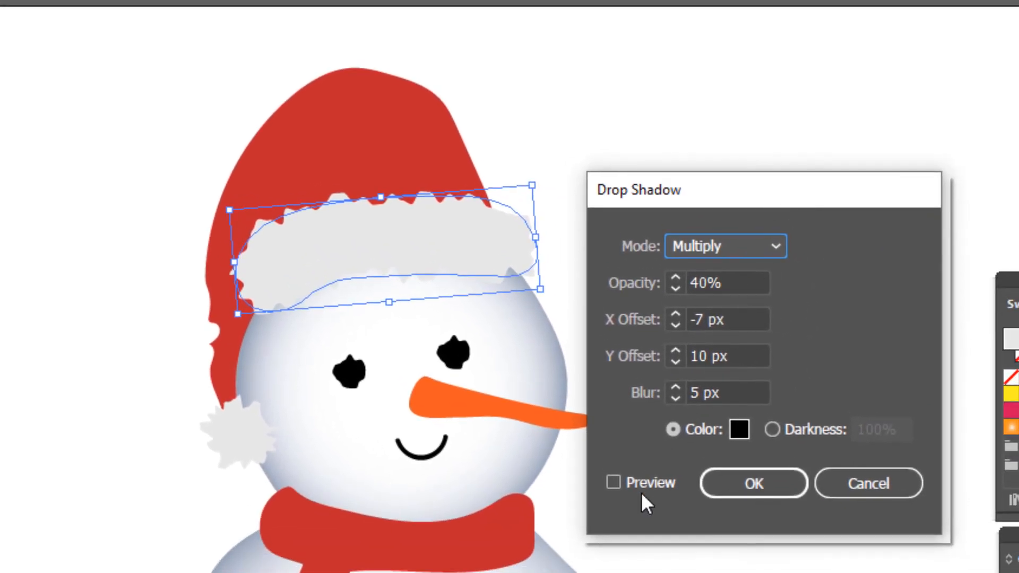
click(615, 481)
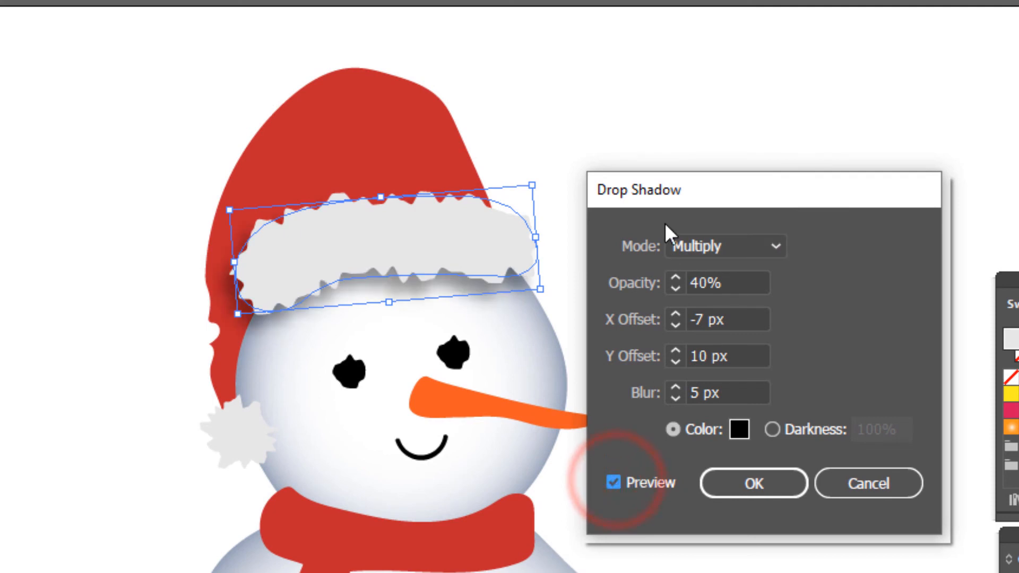
Try a 15 px X offset for the brim's drop shadow
click(708, 282)
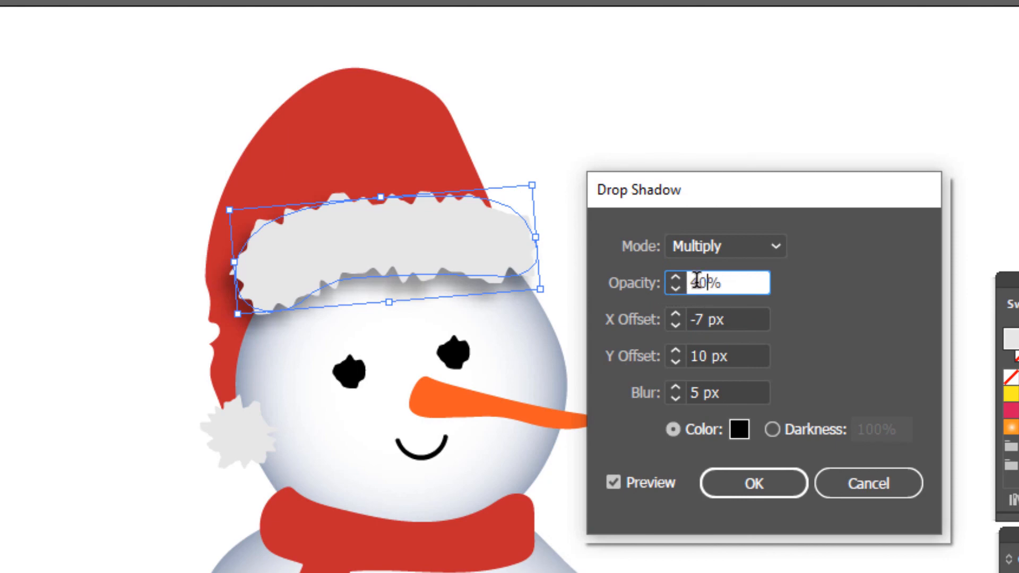
double_click(705, 320)
key(BackSpace)
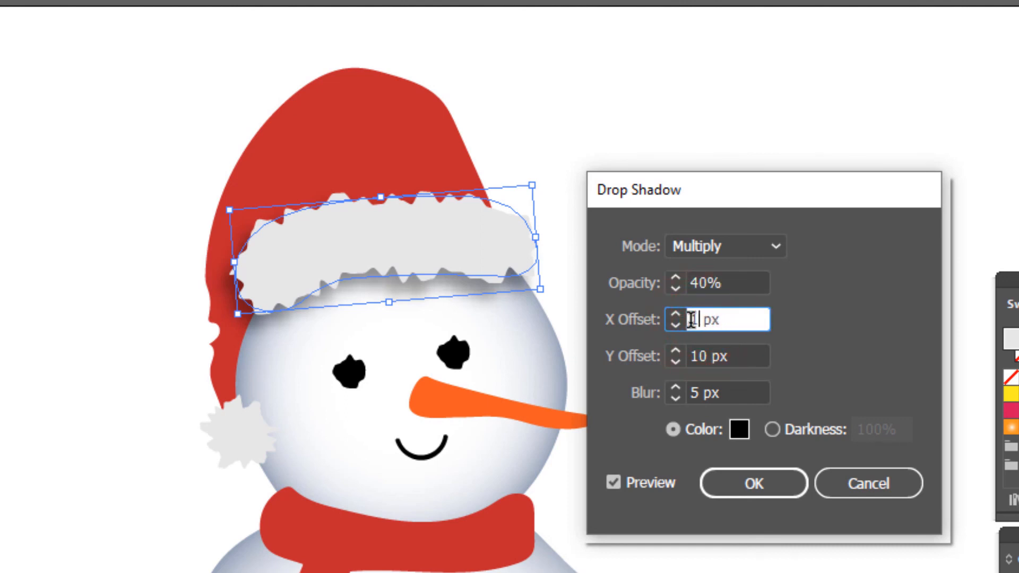
text(15)
click(613, 482)
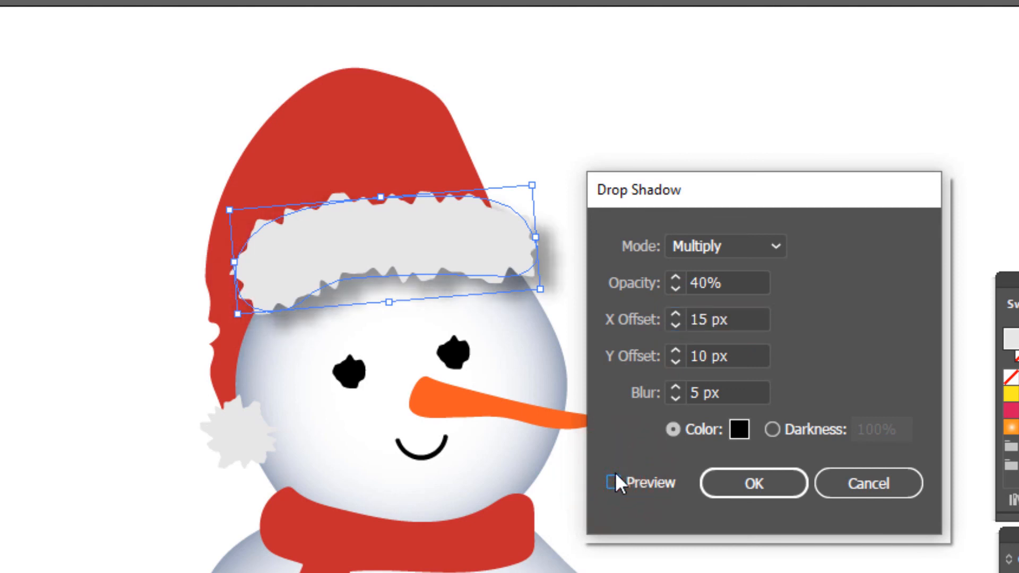
Set the brim shadow's X offset to -7 px and apply it with a 10 px Y offset and 5 px blur
double_click(706, 320)
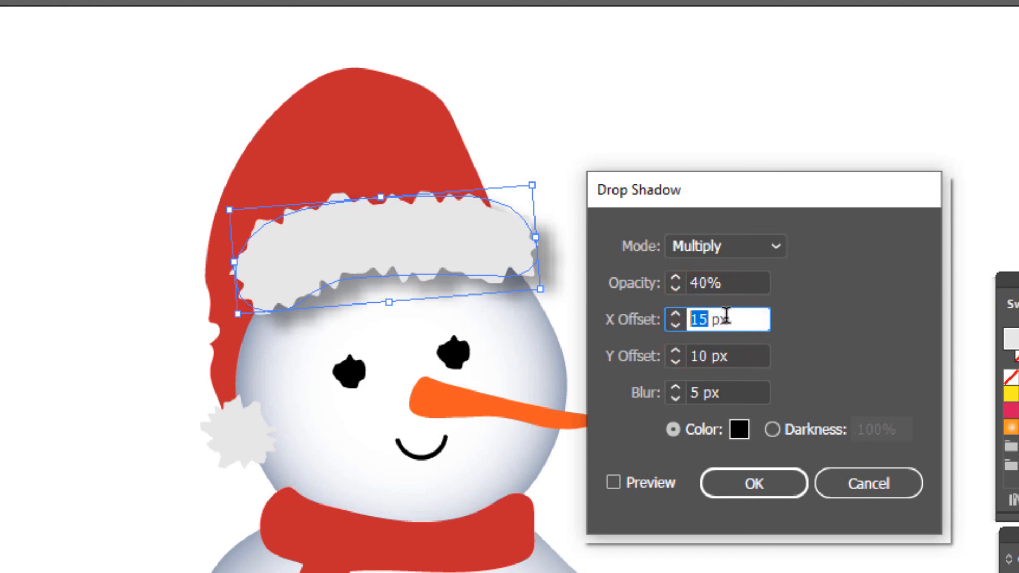
text(-7)
click(767, 355)
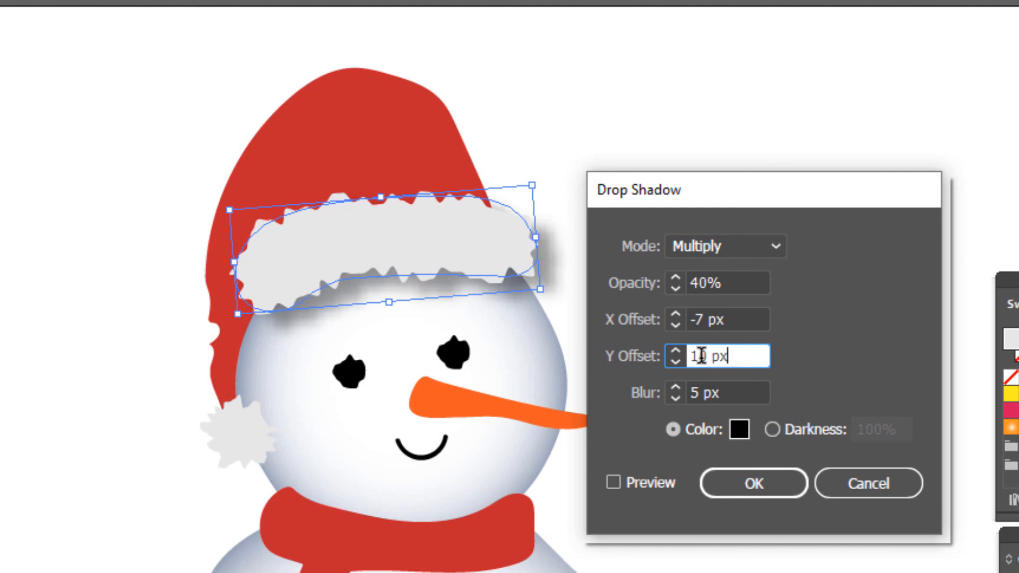
drag(710, 356, 683, 359)
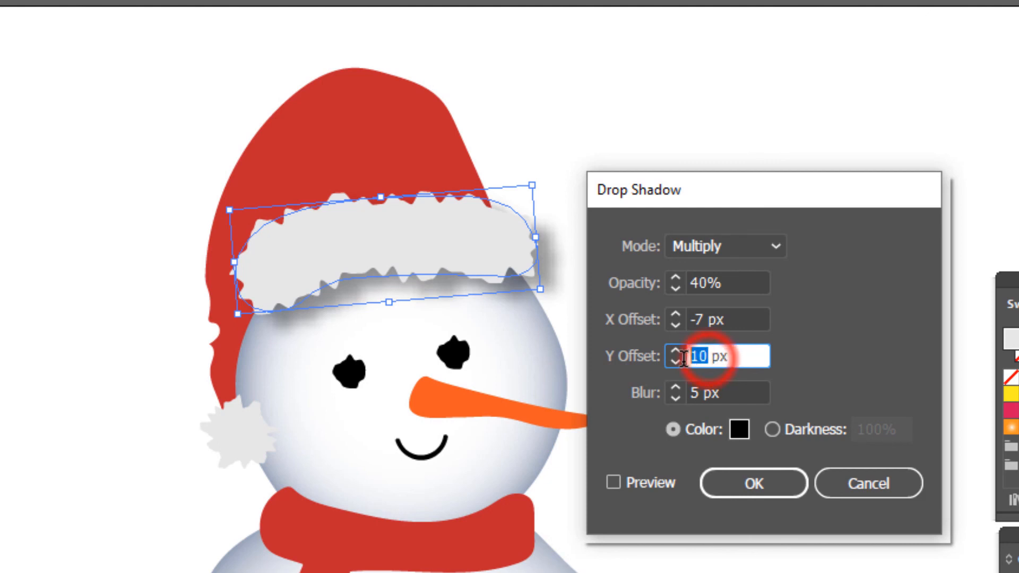
click(613, 482)
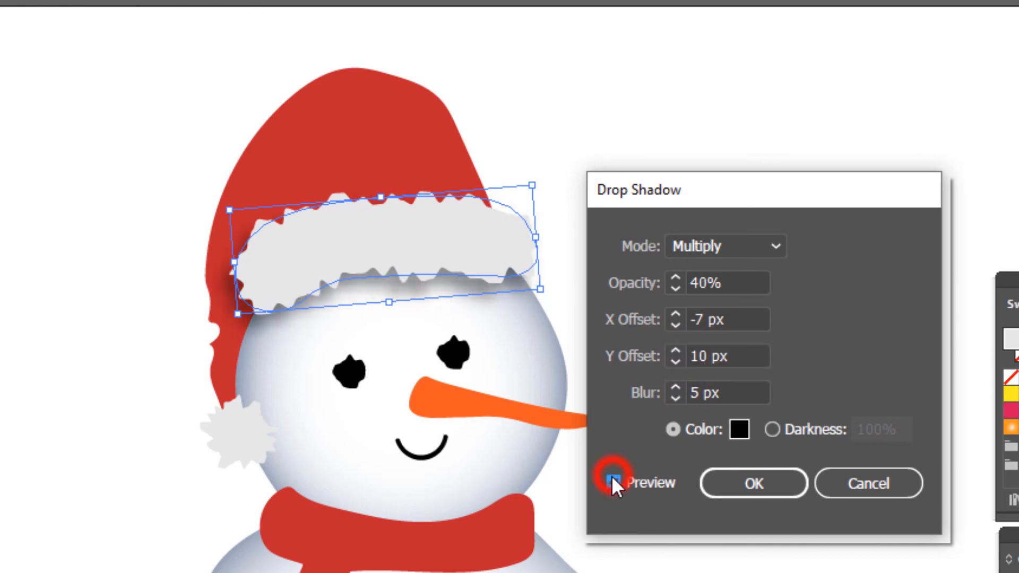
click(743, 482)
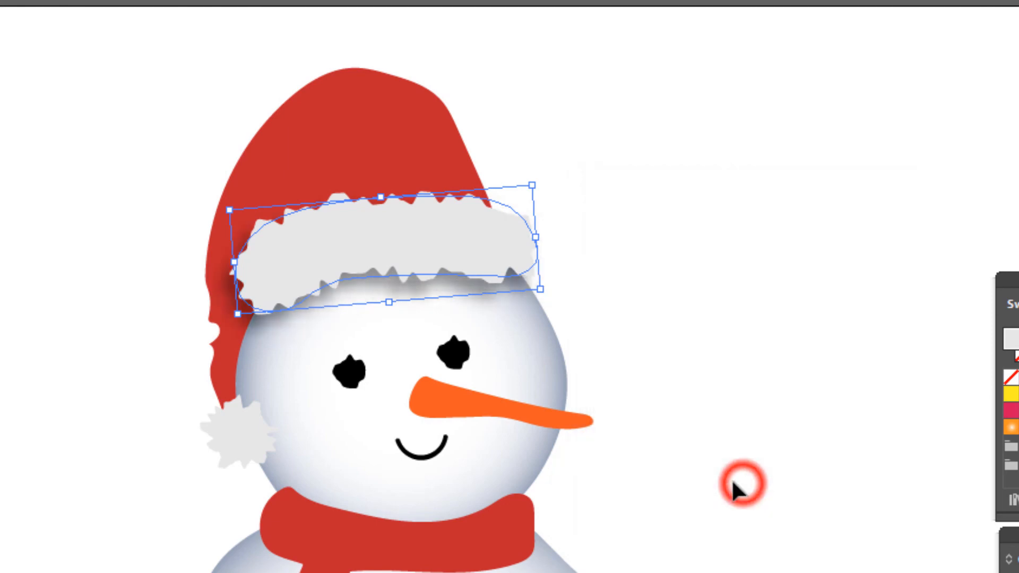
Start an Illustrator Drop Shadow effect on the pom-pom and preview it in Multiply mode at 40% opacity
click(239, 439)
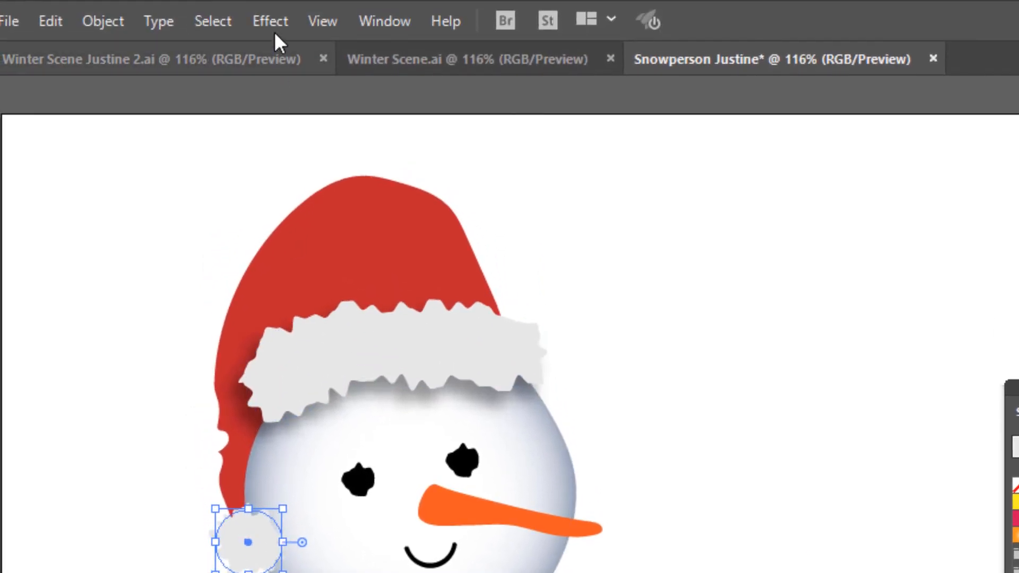
click(271, 22)
mouse_move(315, 228)
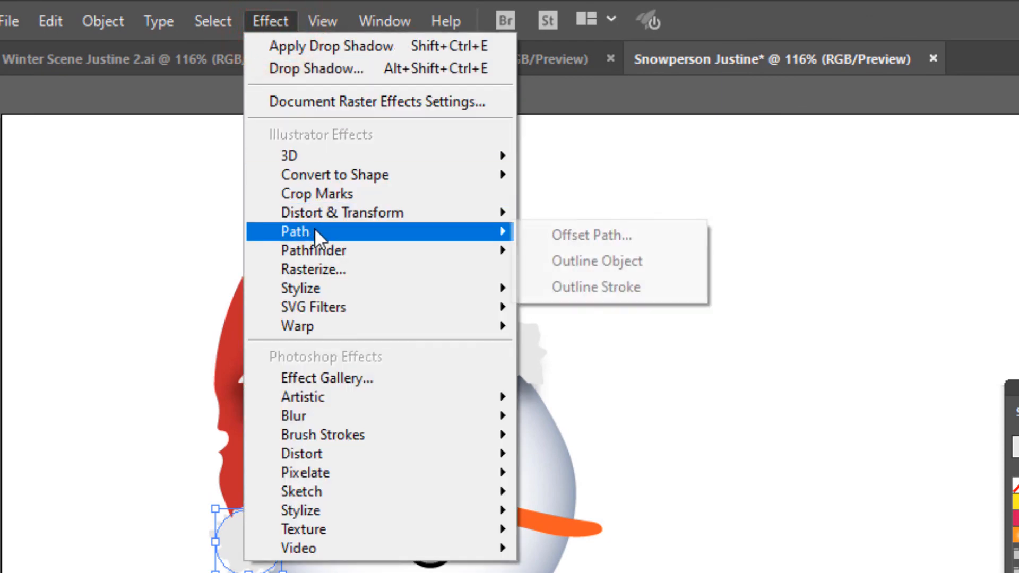
mouse_move(339, 285)
click(569, 289)
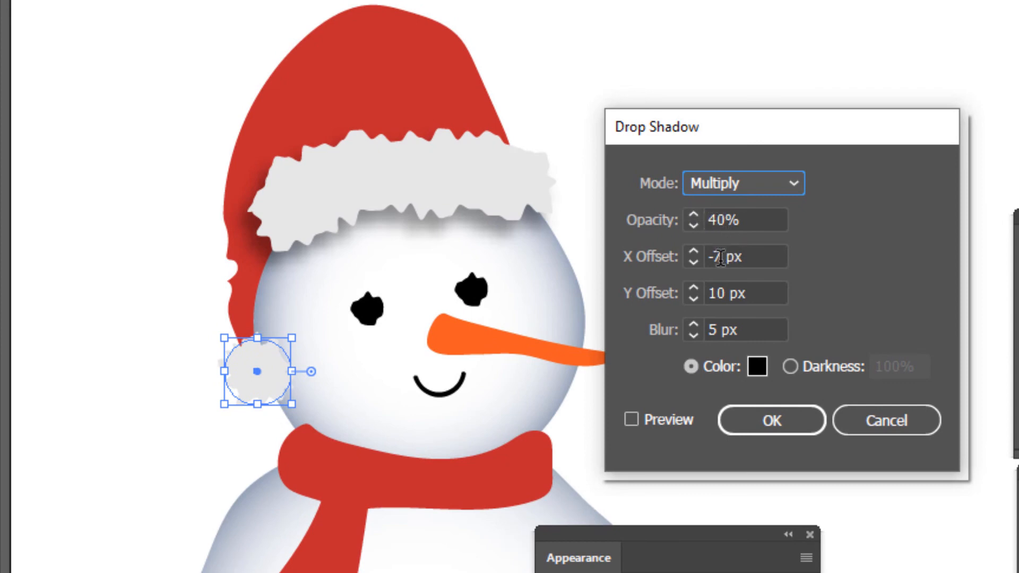
click(631, 420)
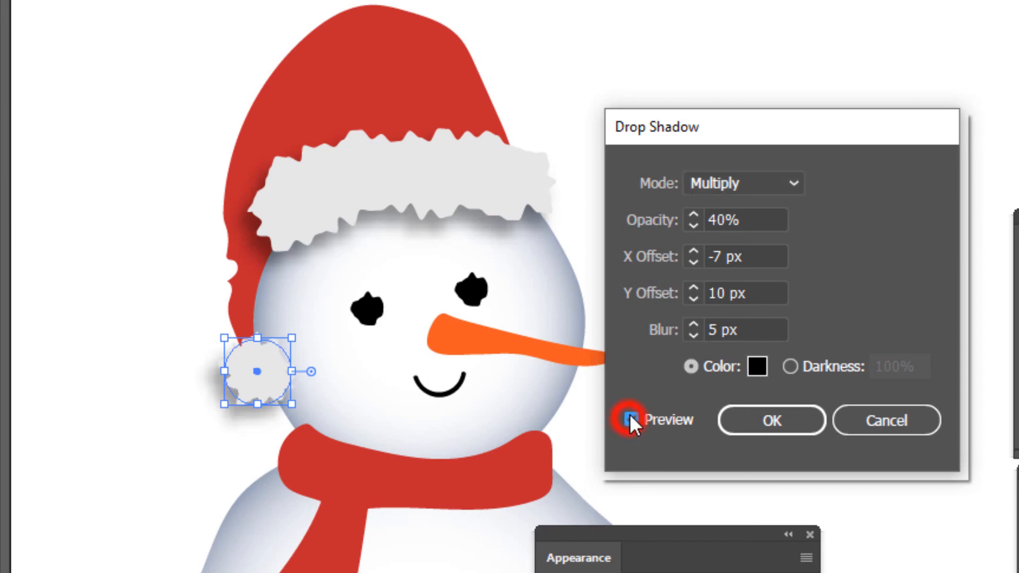
Apply the pom-pom's shadow with X offset -4 px and Y offset 5 px, and move the Appearance panel clear of the snowperson
double_click(719, 257)
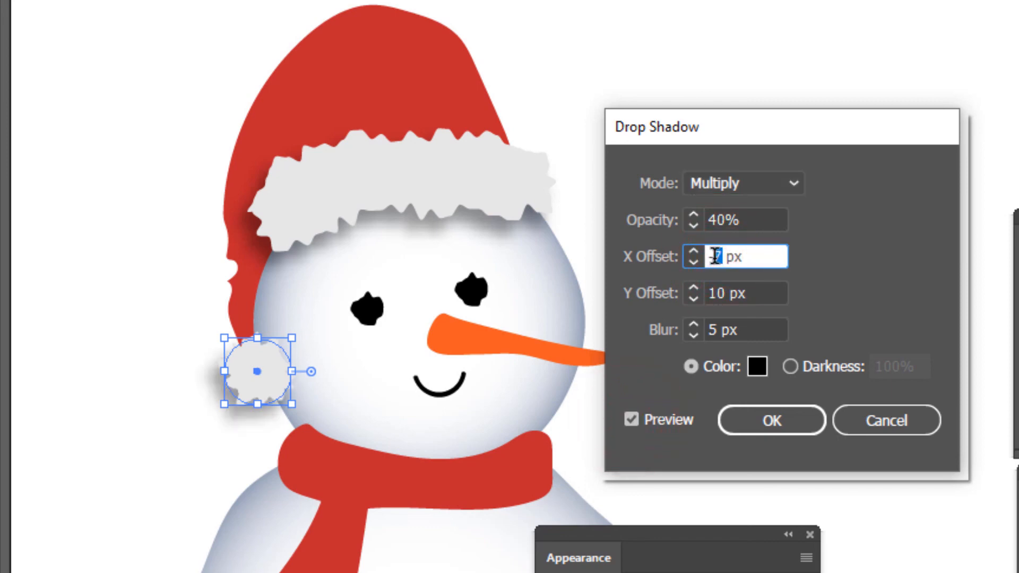
text(3)
click(631, 419)
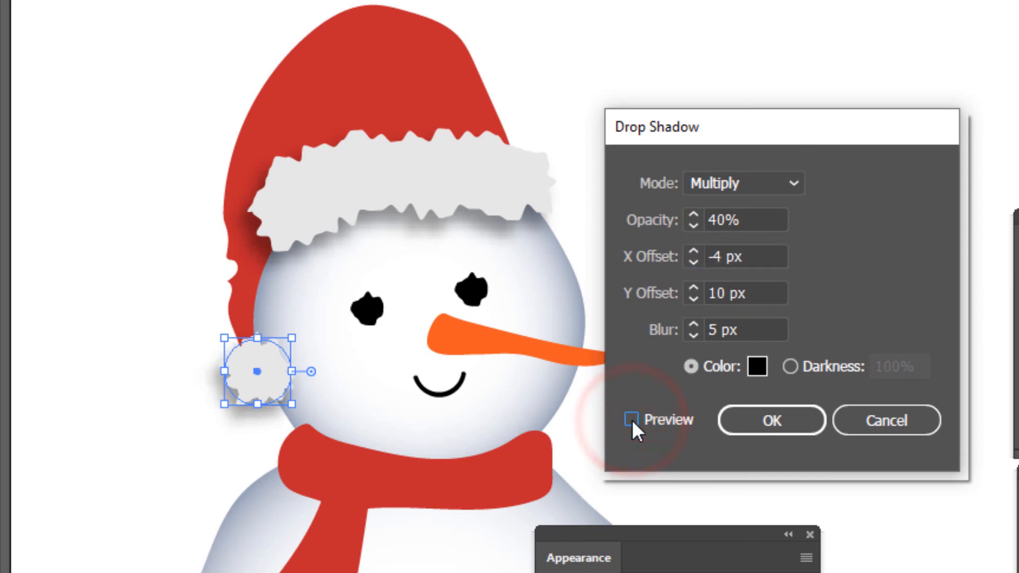
double_click(709, 294)
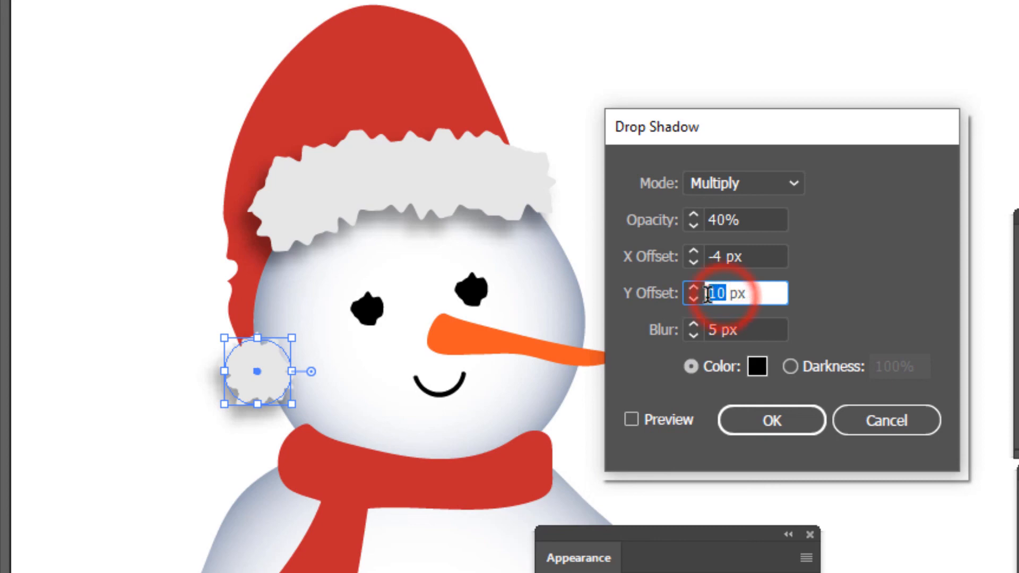
text(5)
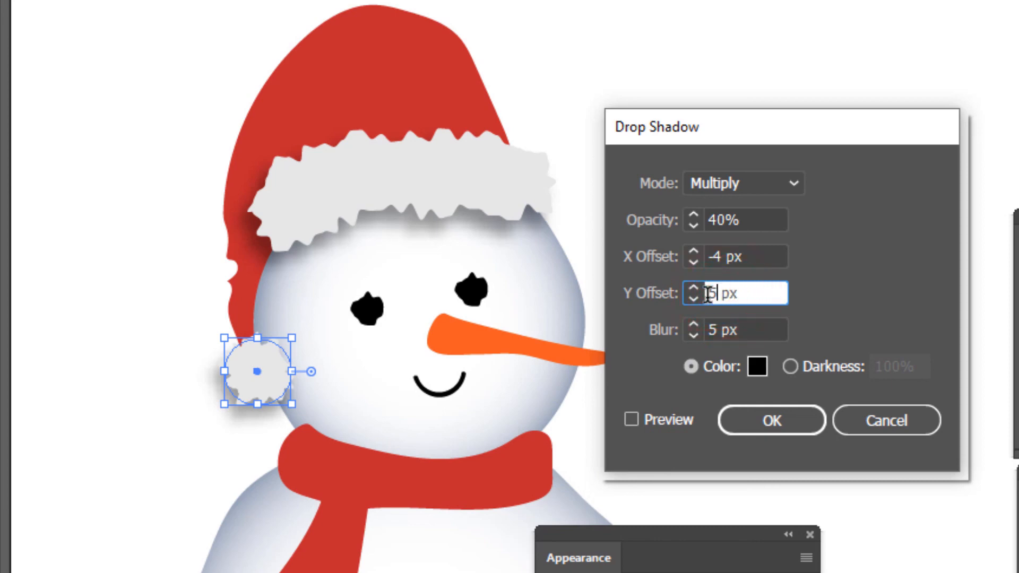
click(629, 419)
click(773, 417)
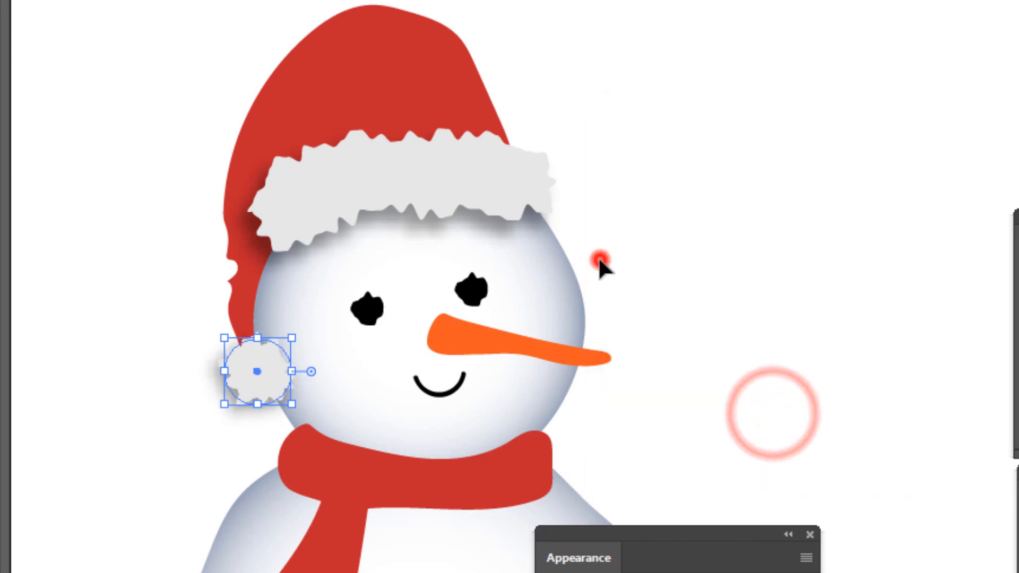
click(599, 260)
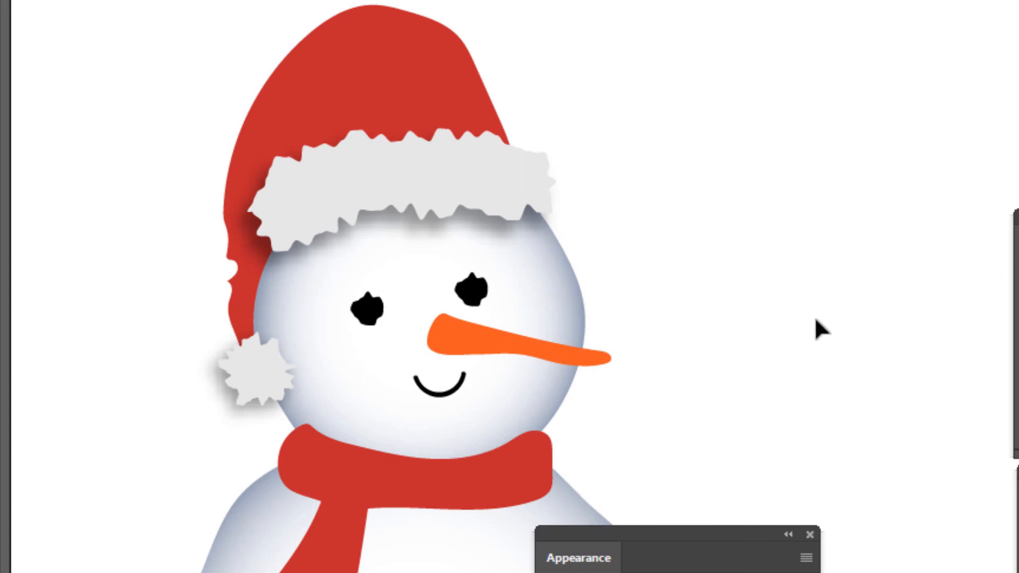
drag(708, 529, 910, 183)
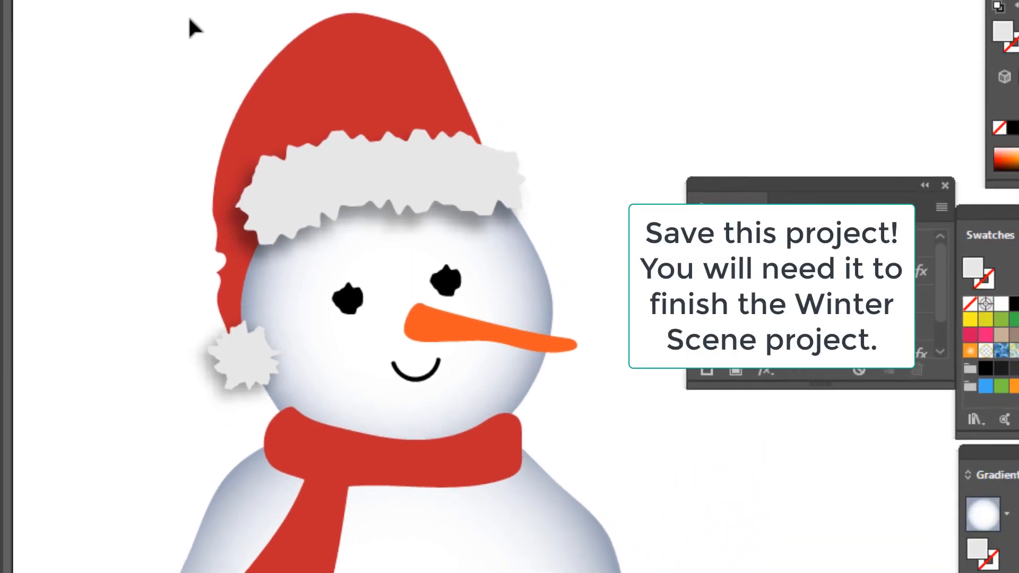